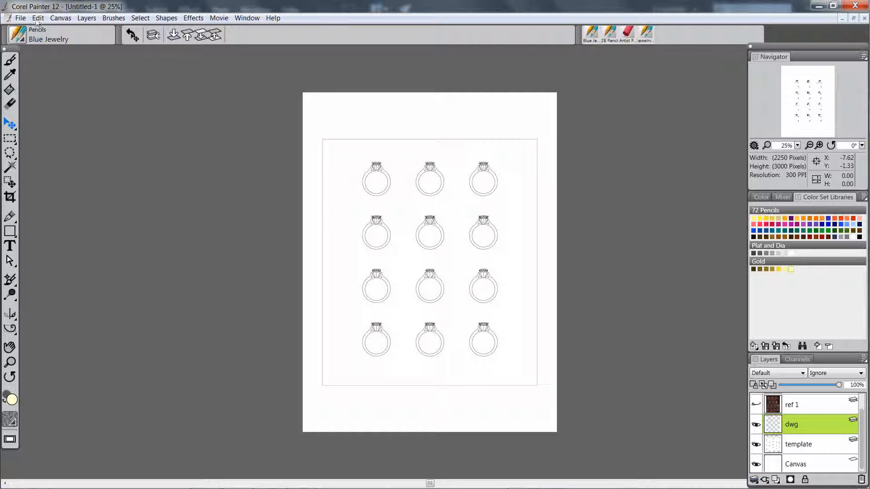
In the Interface preferences, try points and pixels as the workspace units and return them to inches.
left_click(39, 20)
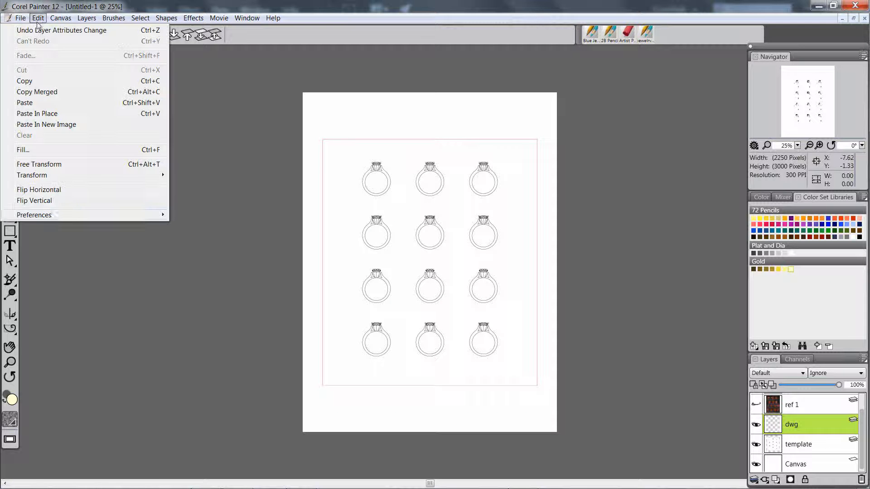
mouse_move(52, 217)
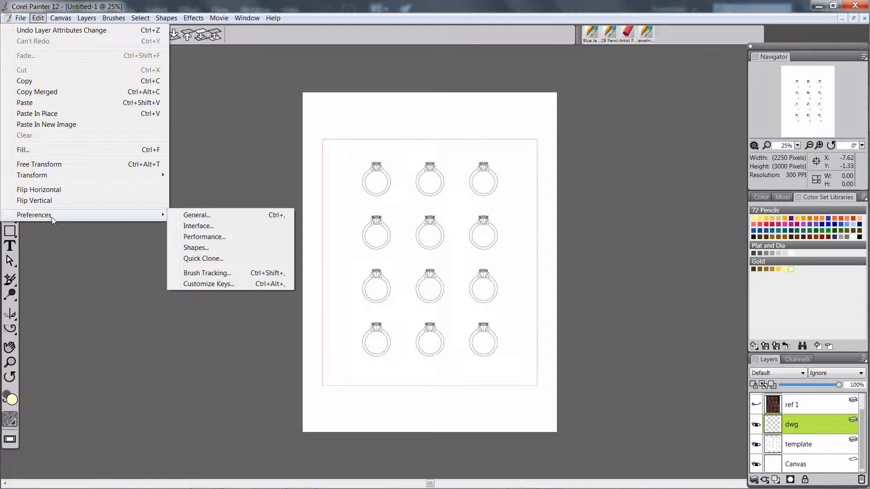
left_click(211, 228)
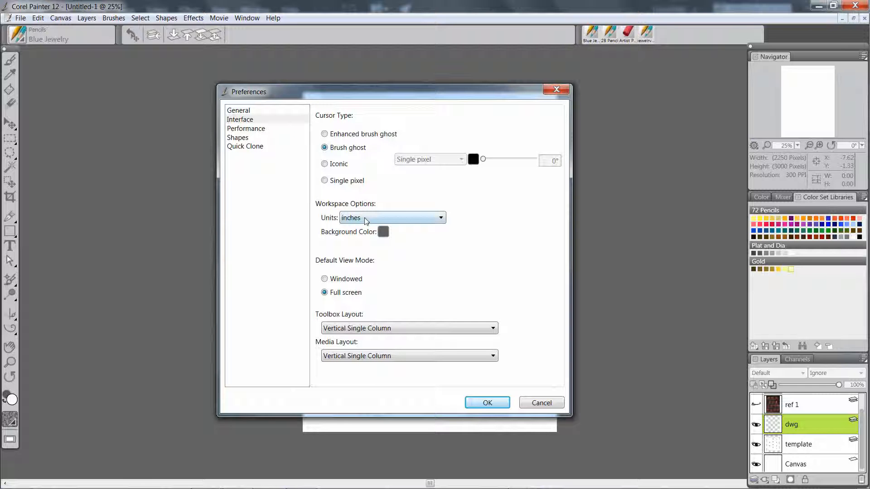
left_click(441, 218)
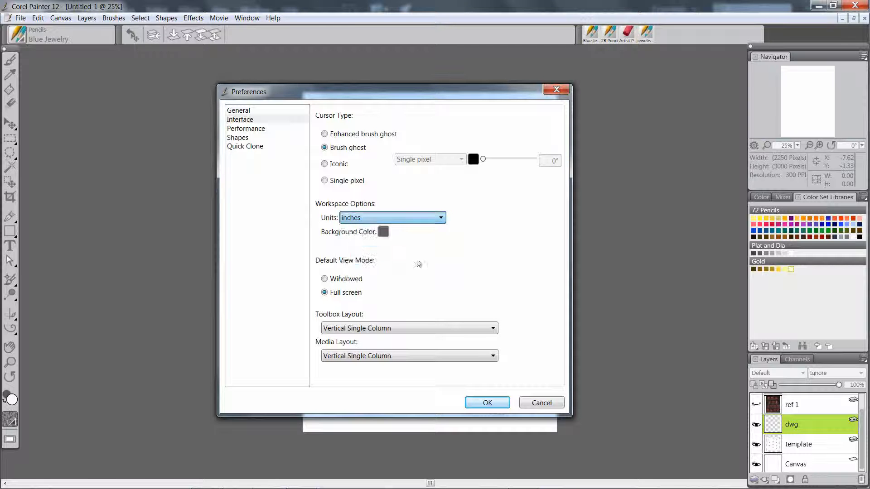
left_click(398, 256)
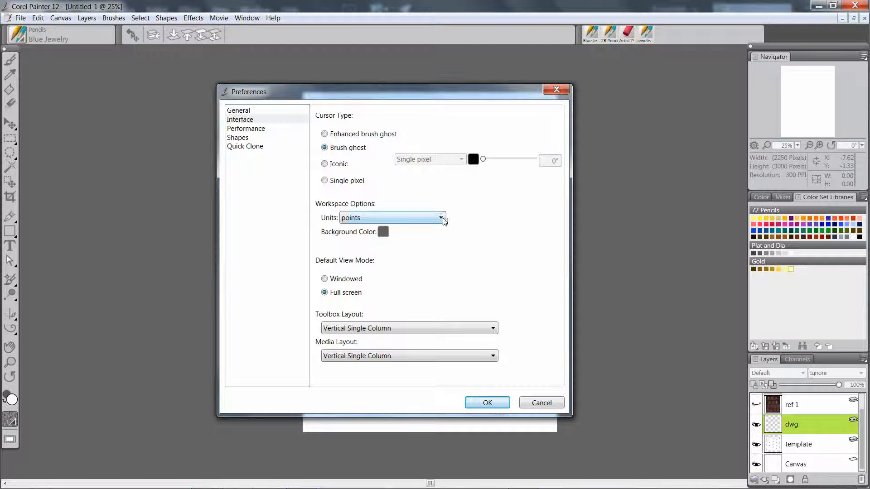
left_click(443, 221)
left_click(406, 230)
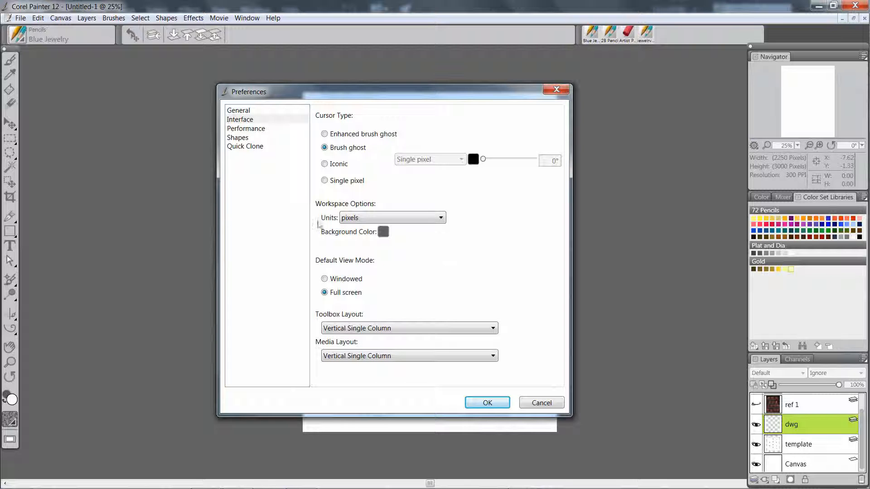
left_click(441, 219)
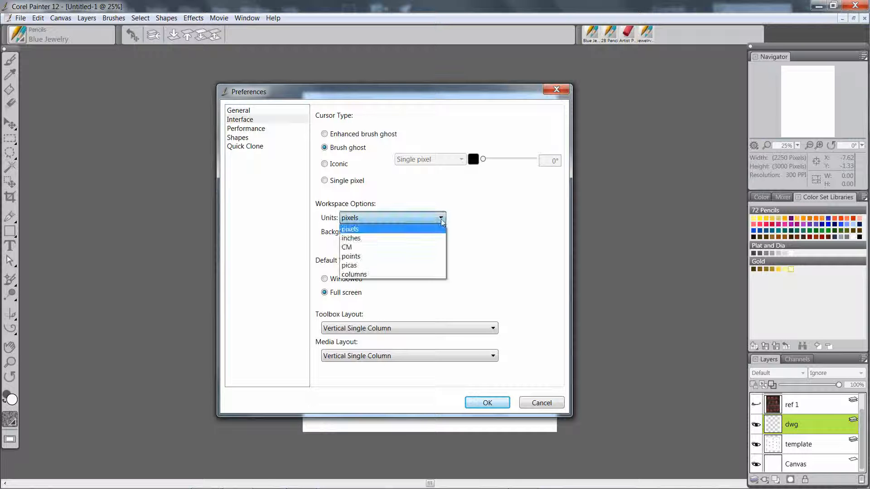
left_click(395, 238)
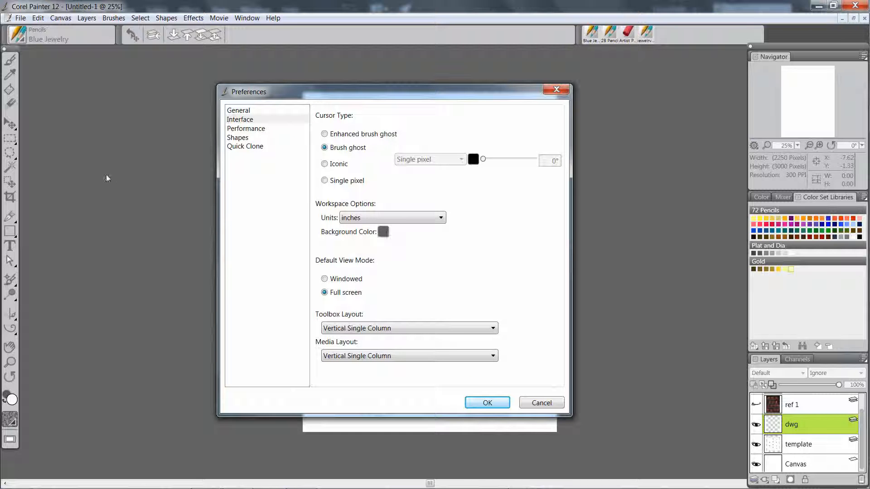
Set the workspace background color to dark blue (RGB 0, 0, 160) and apply the preferences.
left_click(384, 233)
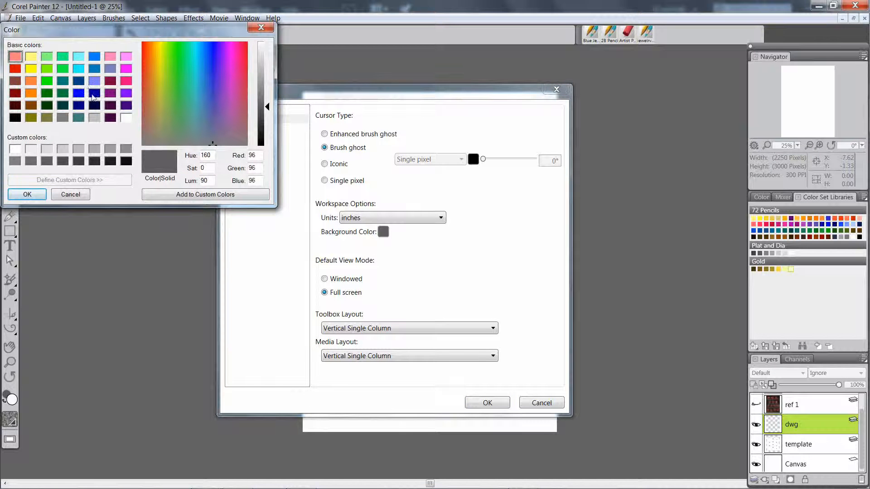
left_click(94, 94)
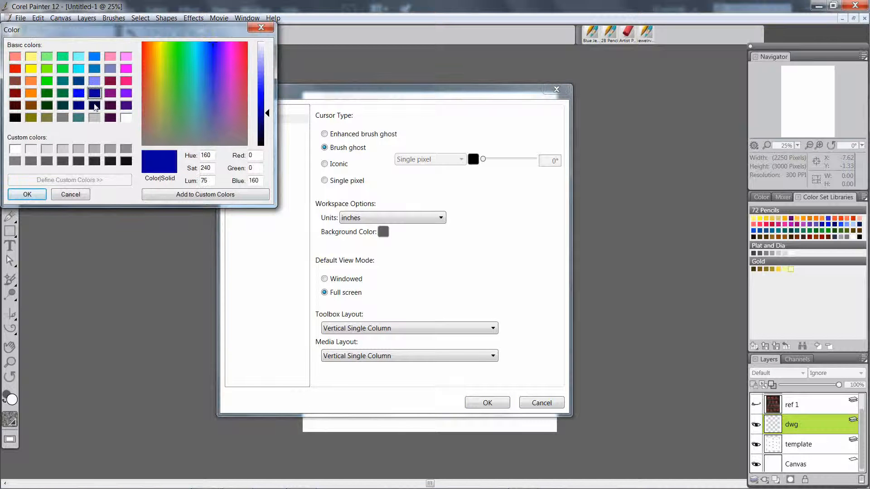
left_click(26, 195)
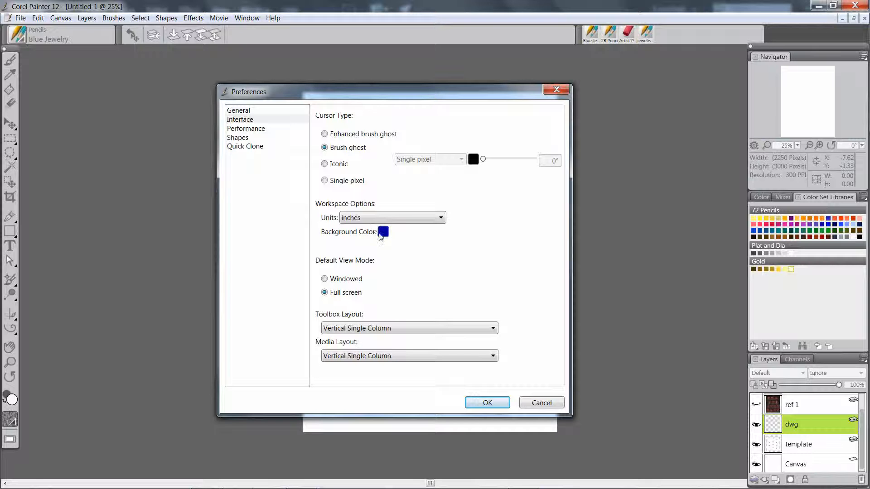
left_click(488, 402)
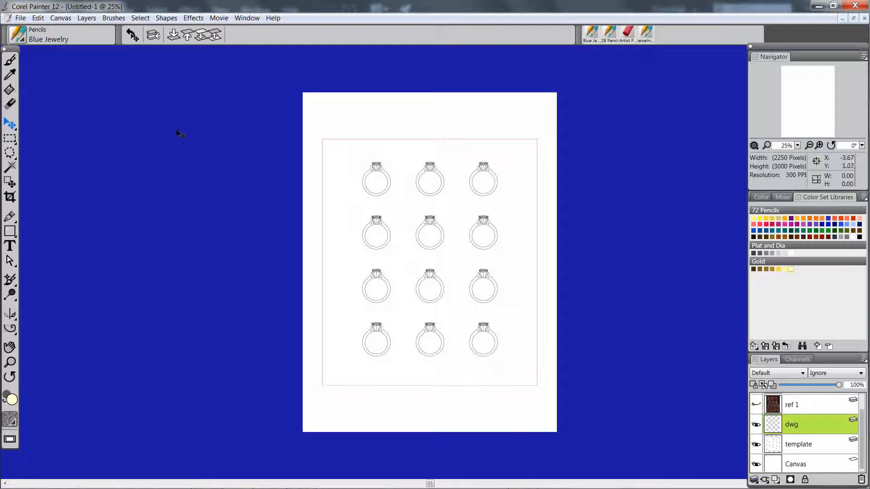
Set the workspace background color to the dark gray custom color (RGB 79, 79, 79) and apply the Interface preferences.
left_click(39, 20)
mouse_move(63, 217)
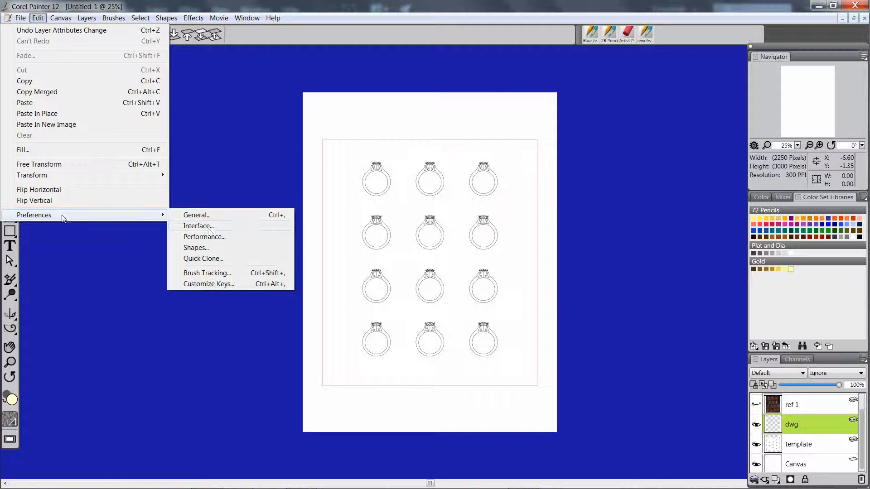
left_click(206, 227)
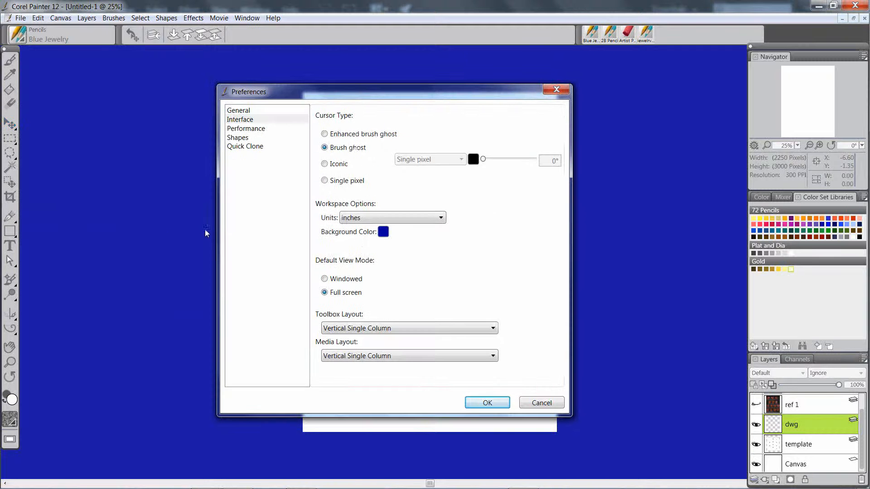
left_click(383, 232)
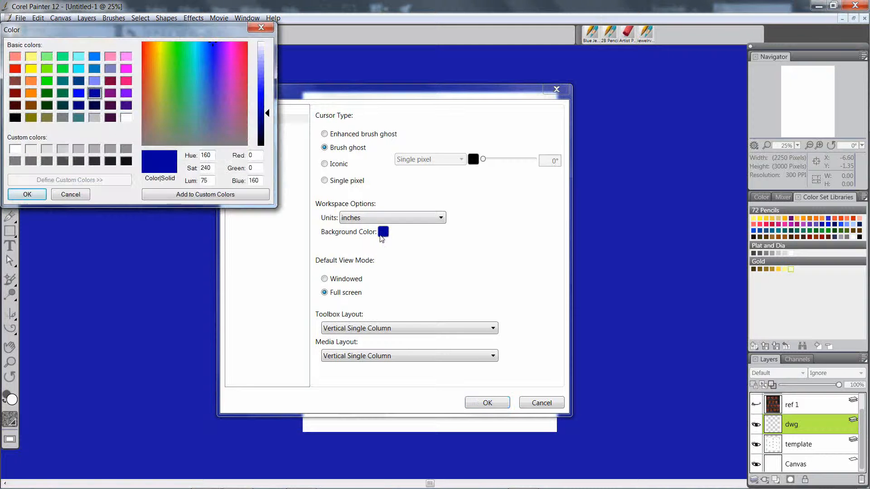
left_click(63, 161)
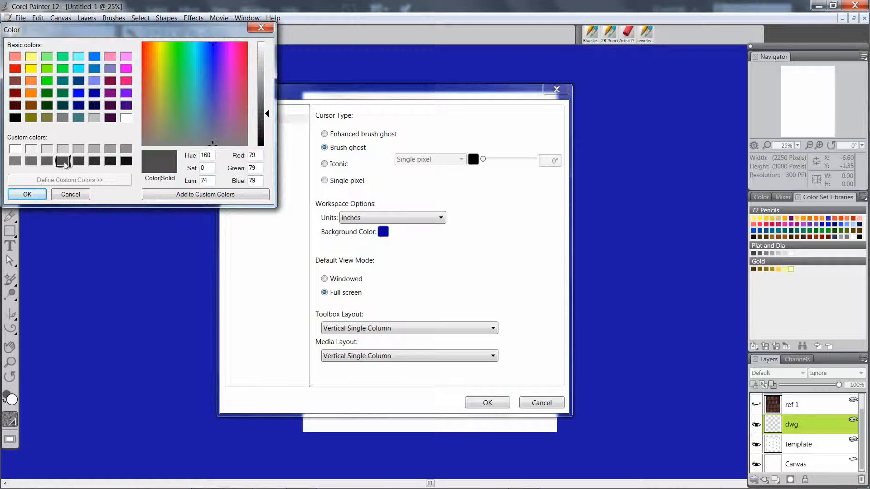
left_click(27, 195)
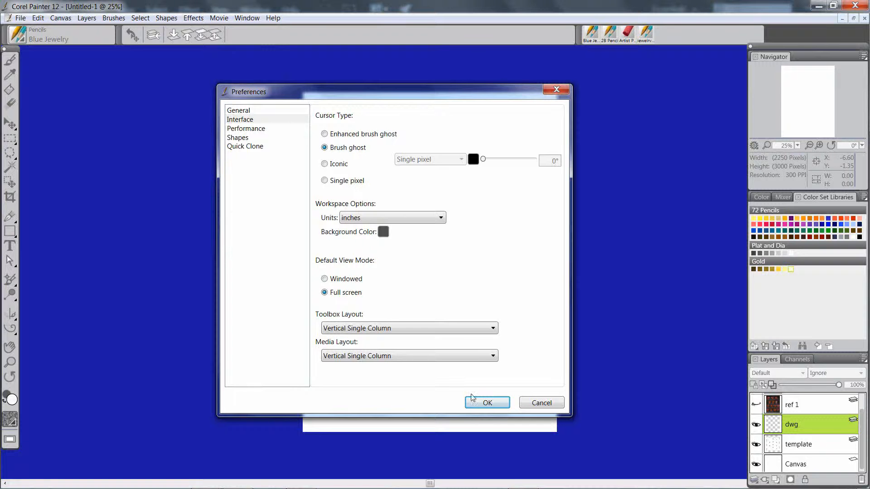
left_click(485, 403)
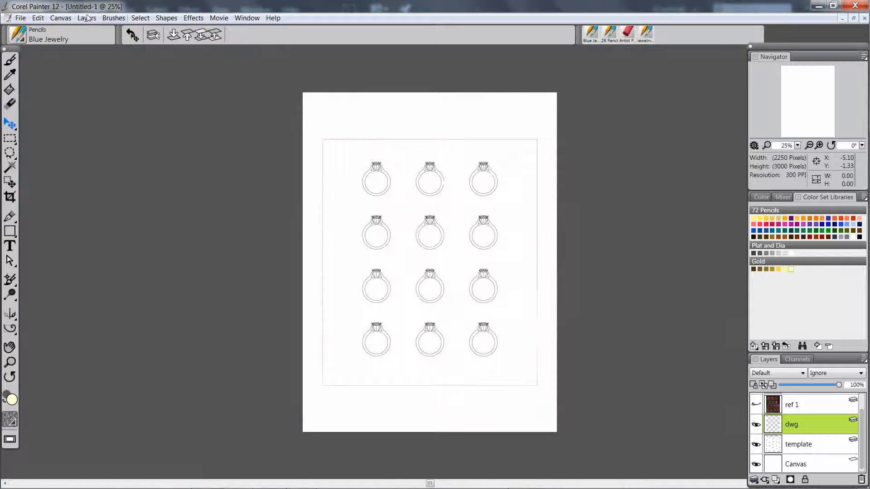
In the Interface preferences, choose the Iconic cursor type with the Brush icon.
left_click(38, 19)
mouse_move(75, 217)
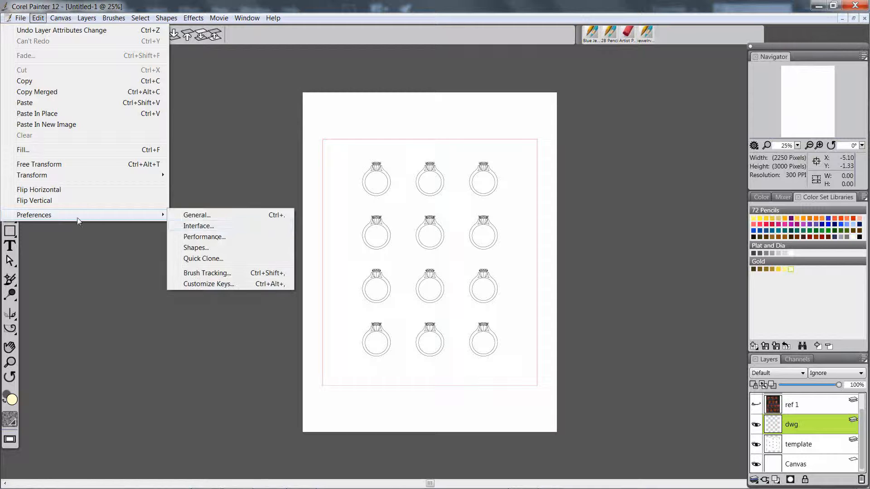
left_click(197, 226)
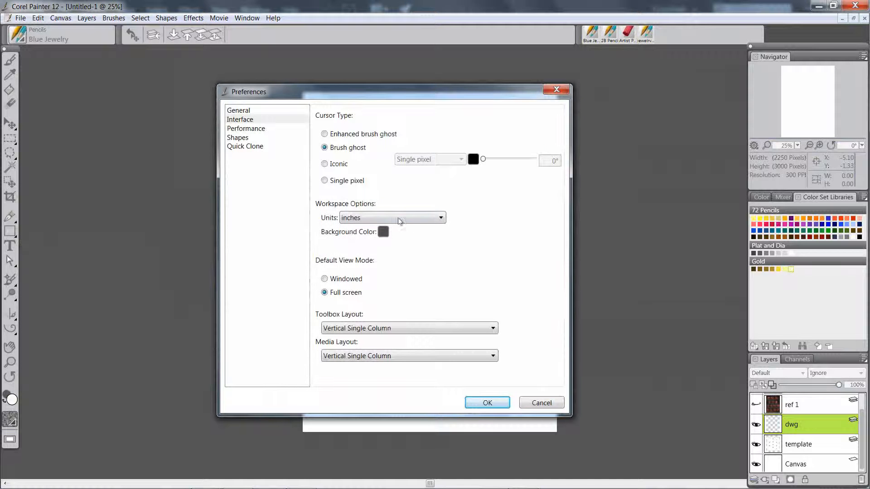
left_click(324, 134)
left_click(325, 147)
left_click(325, 164)
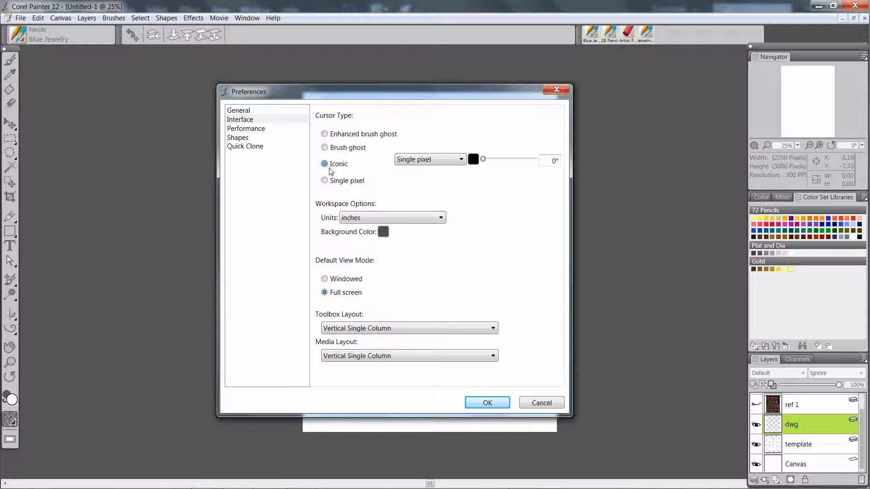
left_click(462, 161)
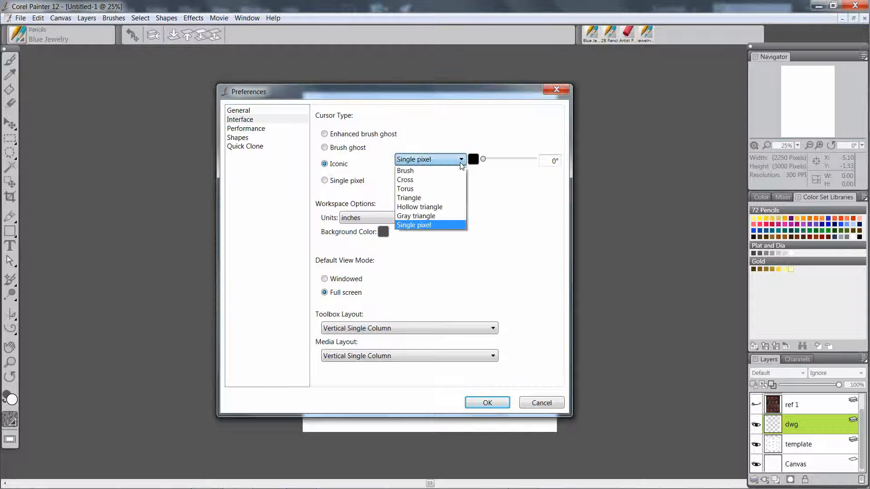
left_click(438, 172)
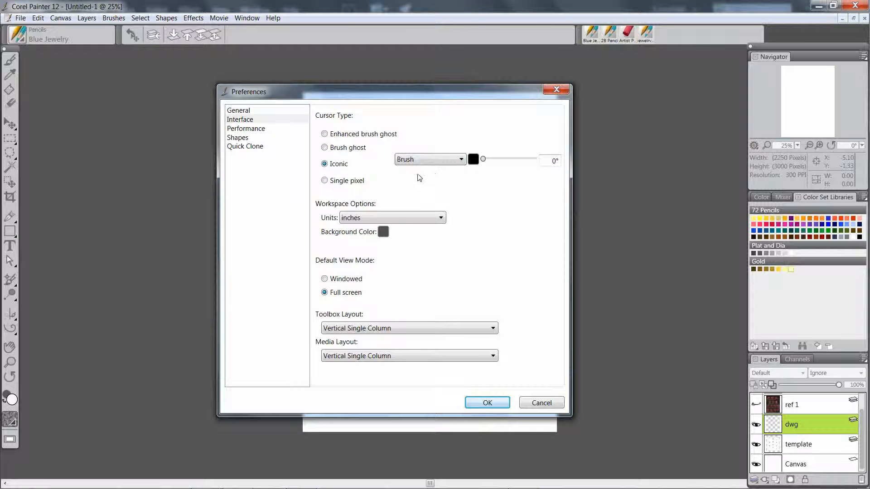
Switch the cursor type to Enhanced brush ghost and apply the preferences.
left_click(325, 148)
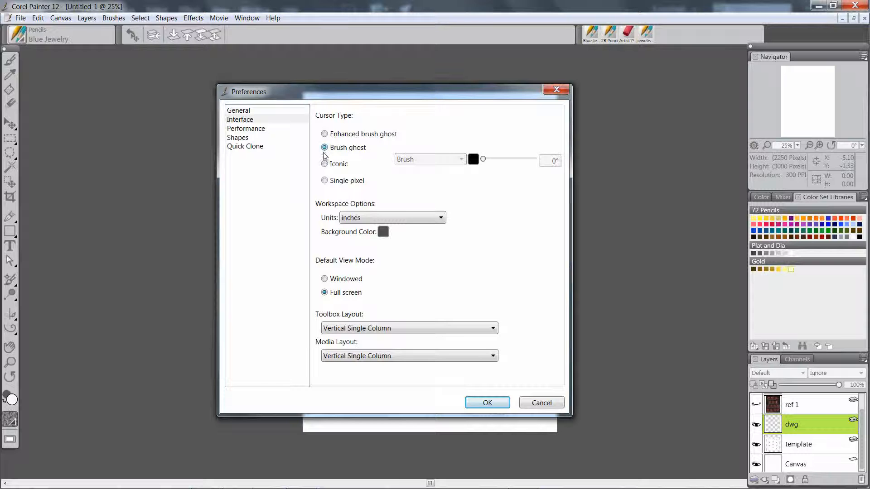
left_click(324, 134)
left_click(487, 403)
Activate the Brush tool and magnify the upper rings of the template to 66.7% to inspect the brush cursor.
left_click(10, 59)
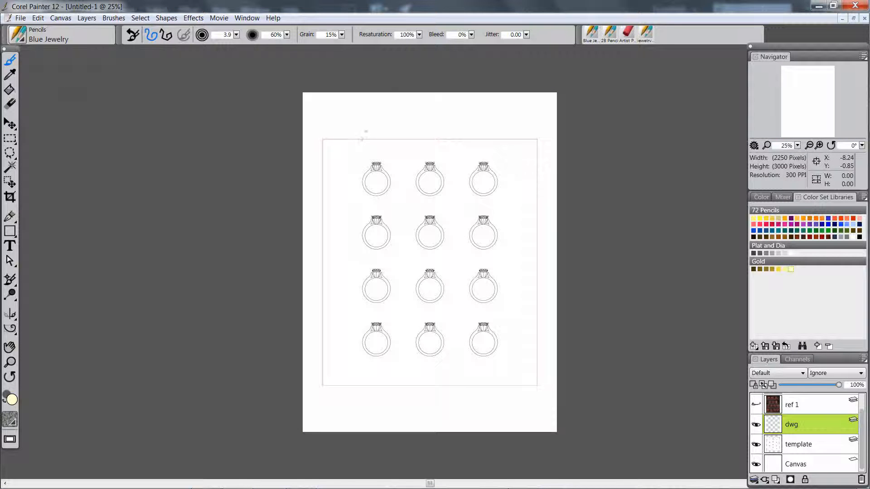
left_click(367, 133, "ctrl")
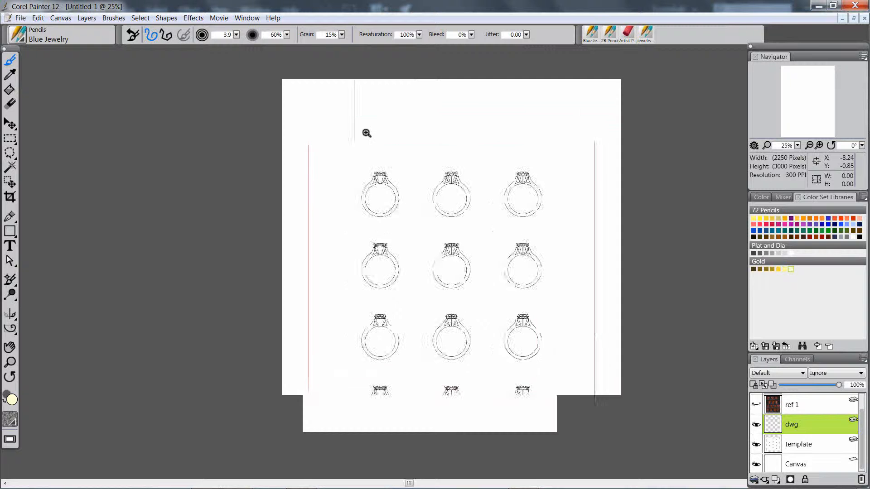
left_click(368, 151, "ctrl")
left_click(369, 154, "ctrl")
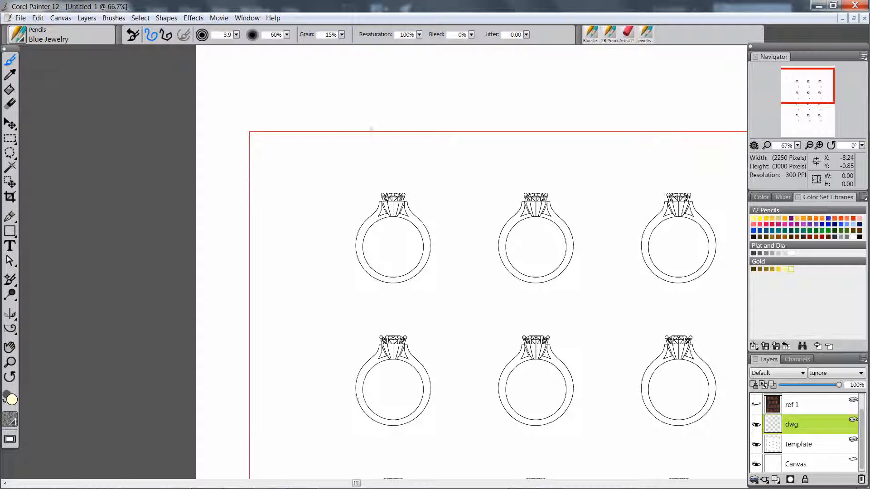
Set the cursor type to Iconic in the Interface preferences and apply it.
left_click(38, 20)
mouse_move(64, 215)
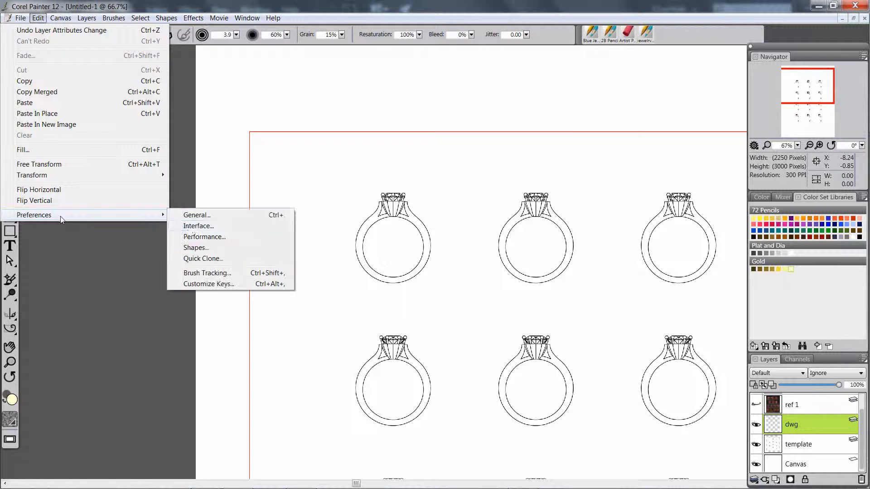
left_click(193, 226)
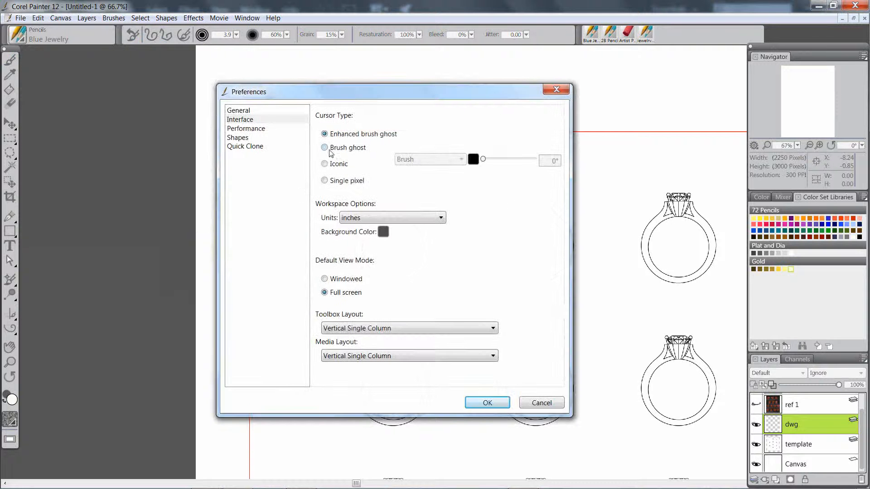
left_click(324, 164)
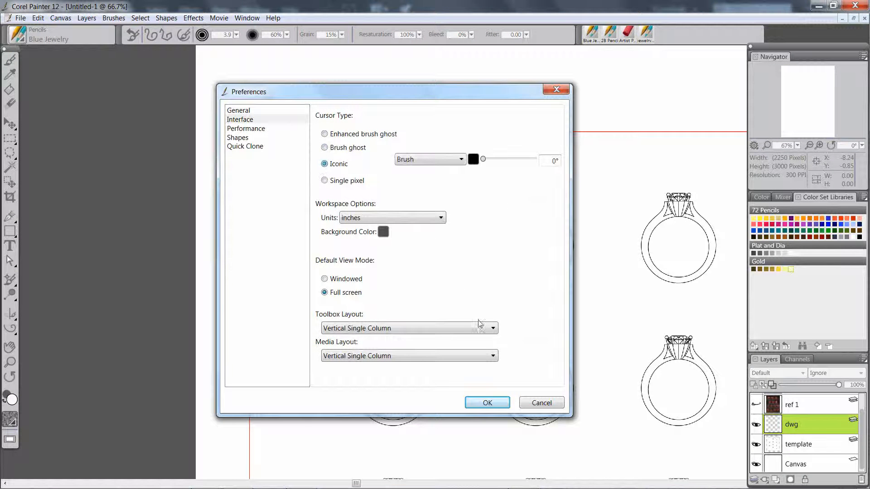
left_click(486, 402)
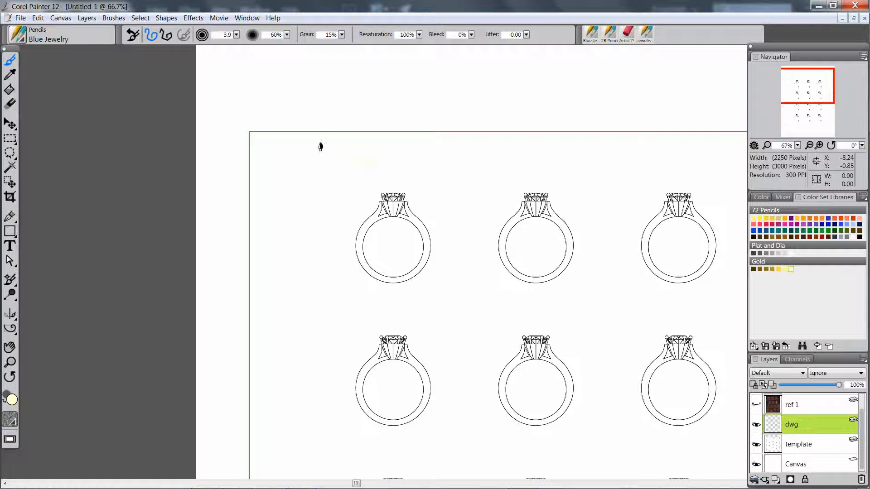
Set the Iconic cursor's icon to Single pixel in the Interface preferences and apply it.
left_click(37, 18)
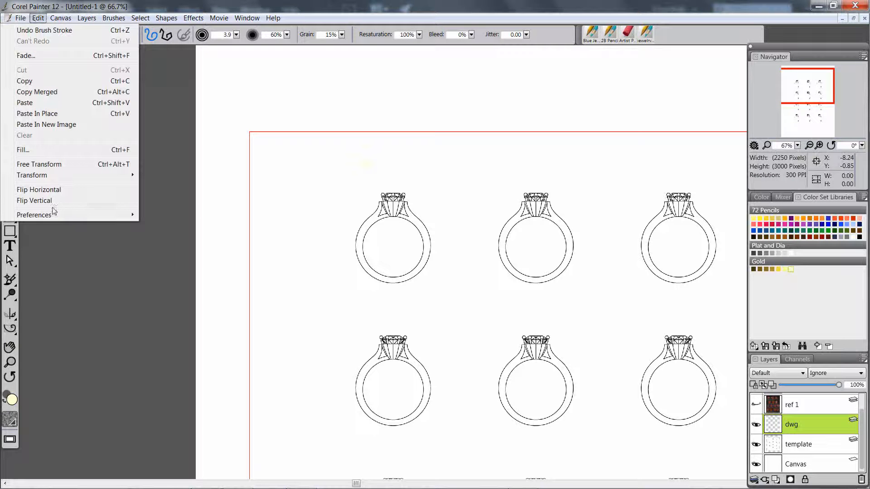
mouse_move(54, 215)
left_click(168, 227)
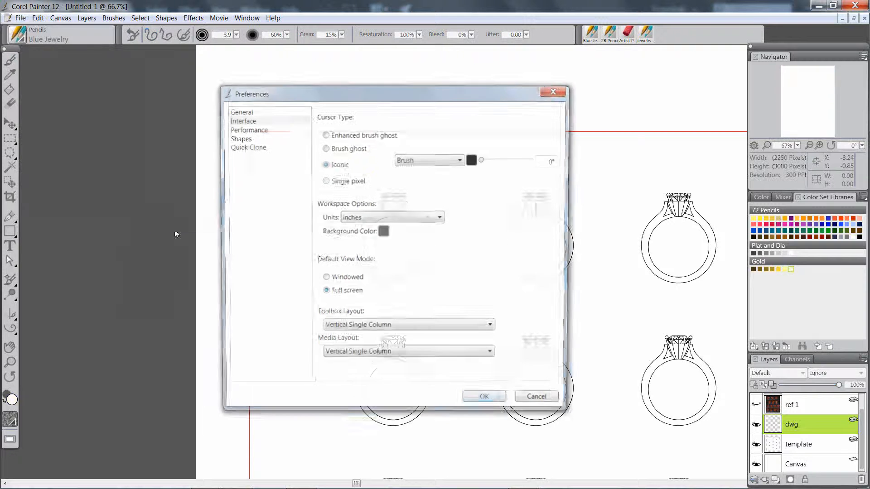
left_click(461, 161)
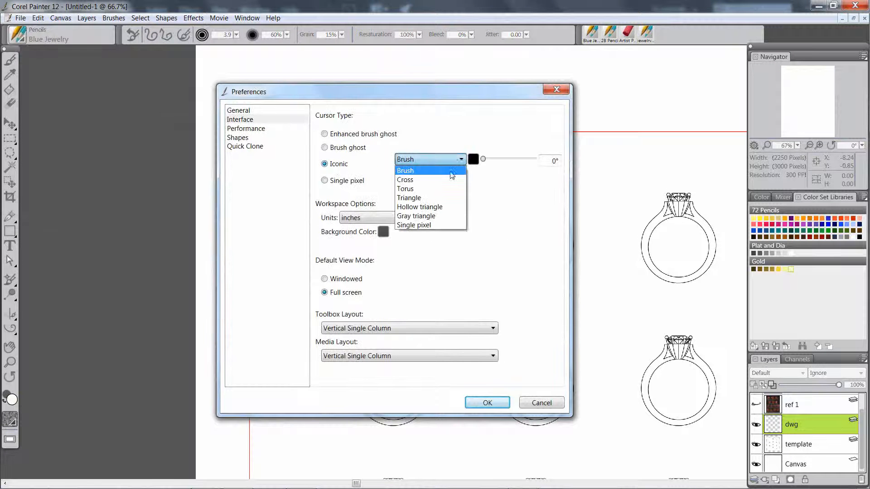
left_click(420, 227)
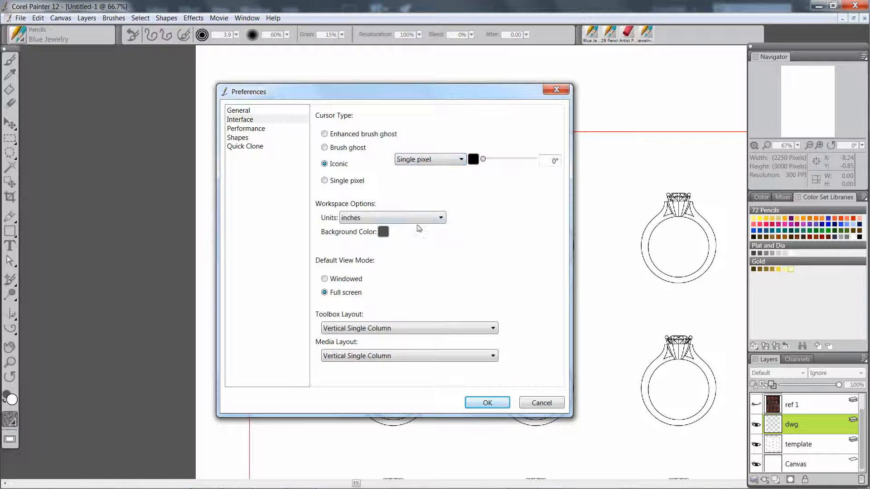
left_click(478, 404)
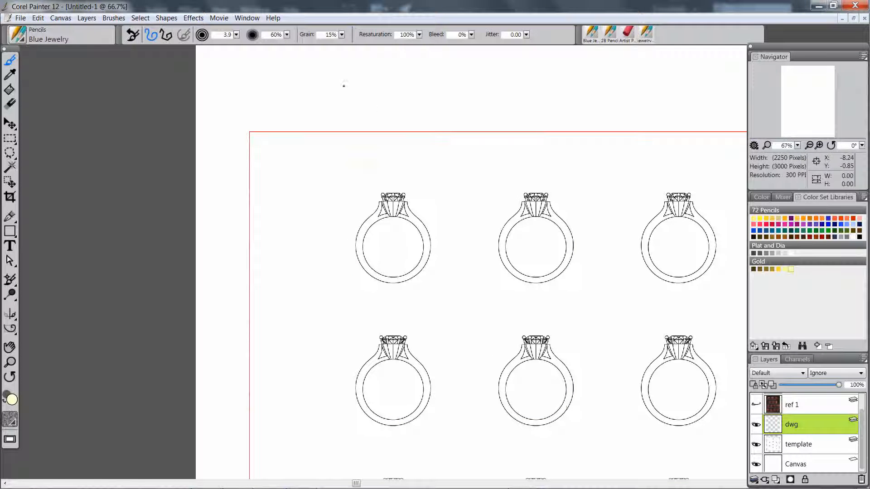
Enlarge the brush size to 43.5 and reduce it to 11.9 to check how the cursor responds.
left_click(236, 35)
left_click_drag(105, 43, 130, 44)
left_click(236, 35)
left_click(155, 43)
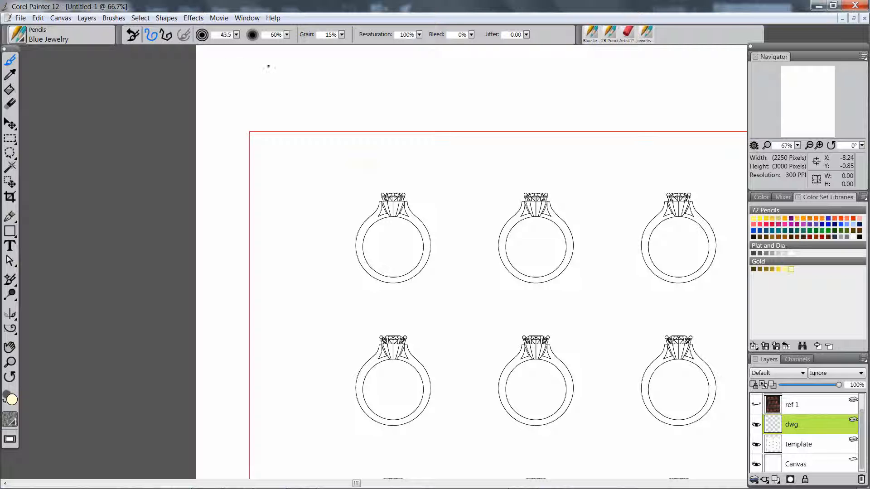
left_click(236, 35)
left_click_drag(155, 43, 123, 42)
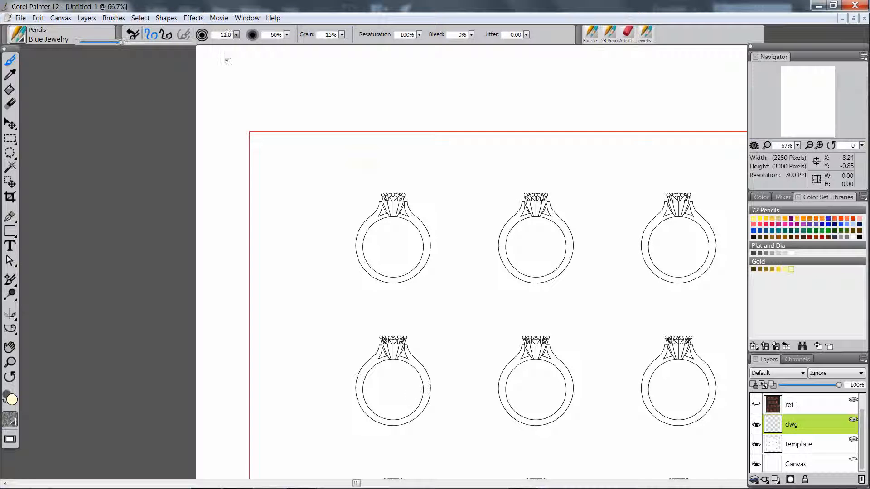
Select the Iconic cursor type with the Single pixel icon, apply it, and set the brush size to 26.3.
left_click(38, 18)
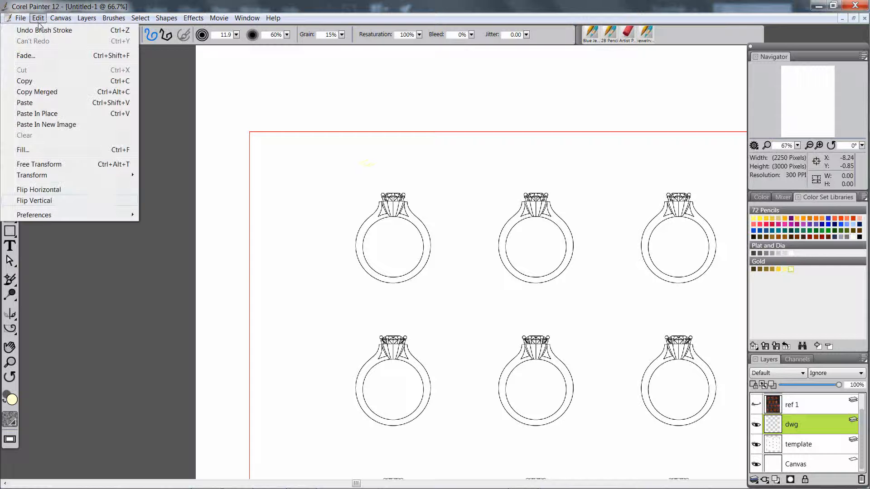
mouse_move(48, 220)
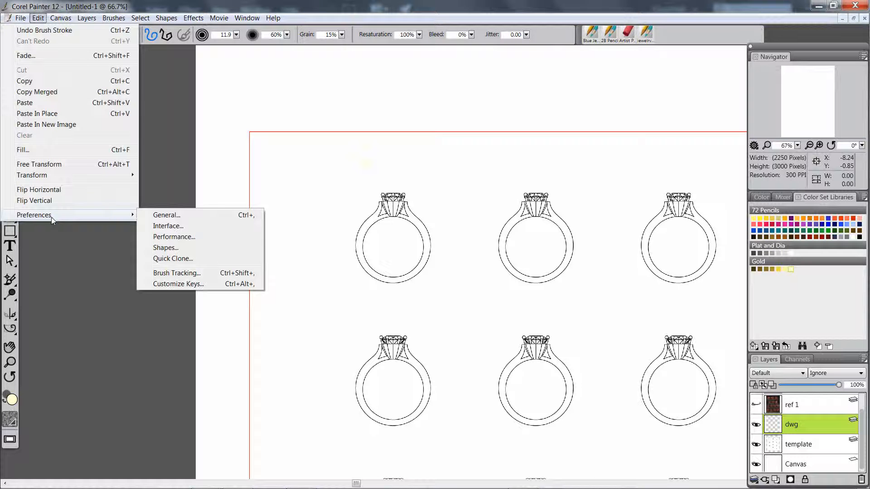
left_click(177, 226)
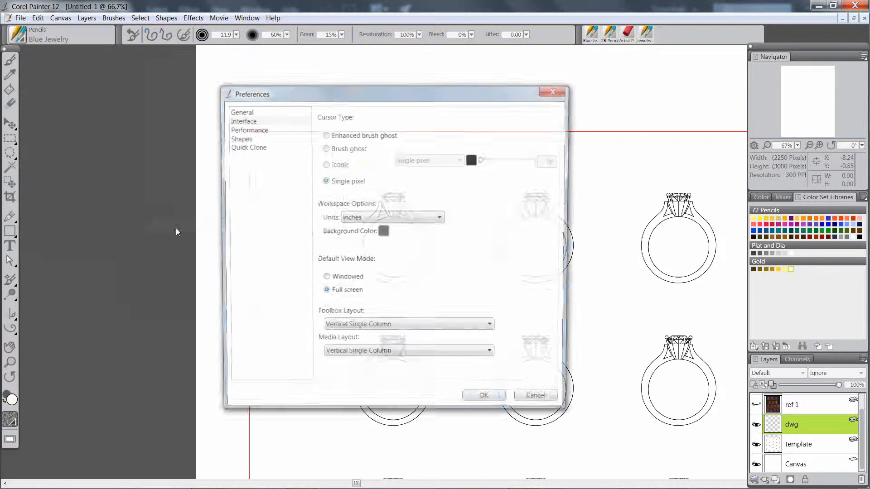
left_click(325, 164)
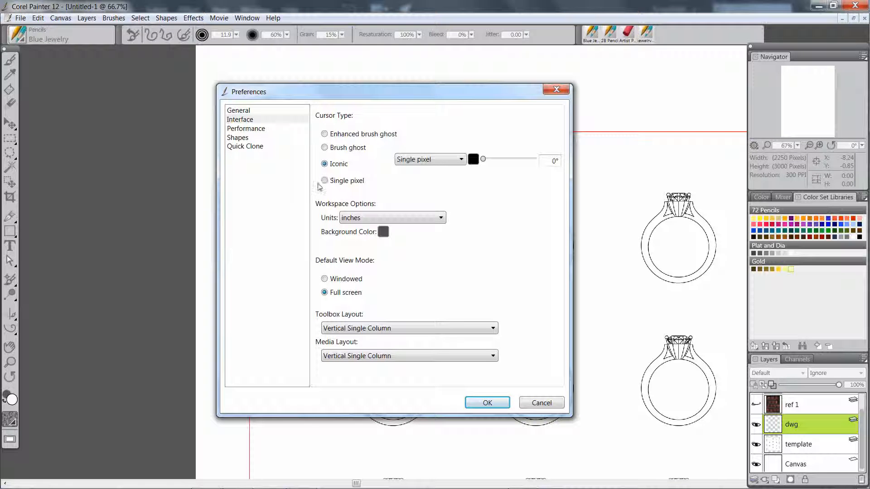
left_click(487, 404)
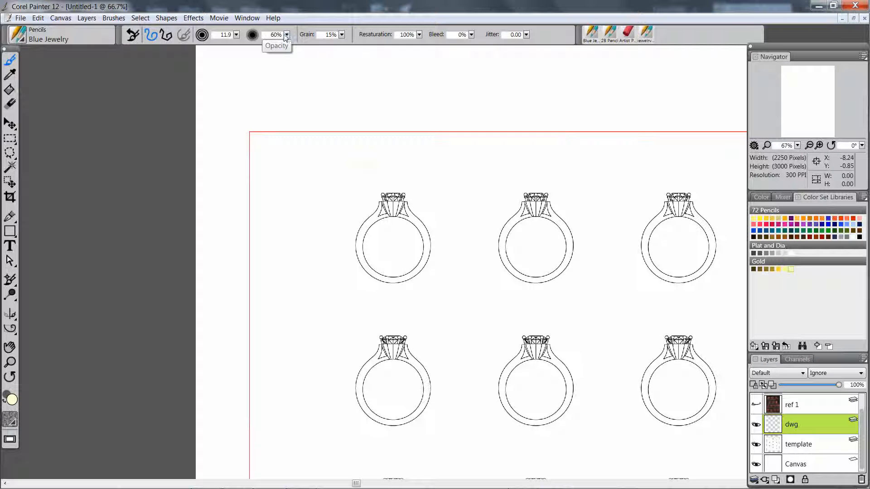
mouse_move(236, 35)
left_mouse_down()
mouse_move(270, 51)
mouse_move(226, 35)
left_mouse_up()
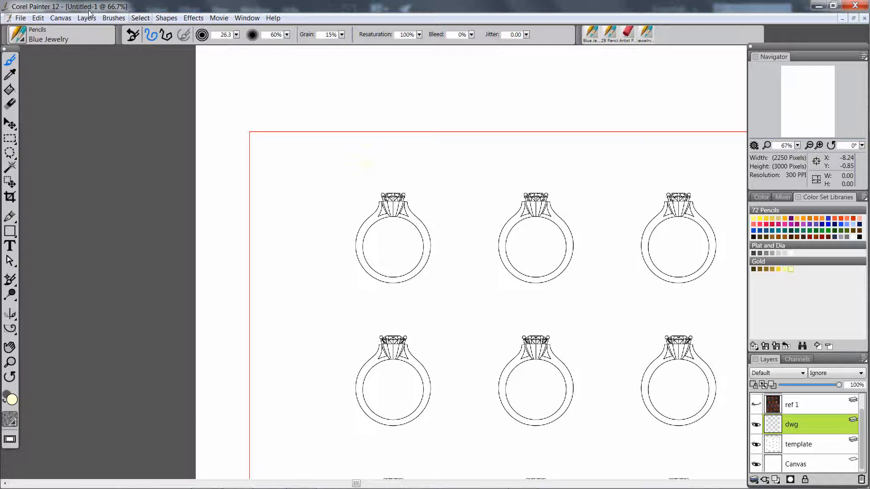
Review the Iconic cursor icons in the Interface preferences and apply the Single pixel cursor type.
left_click(39, 19)
mouse_move(73, 216)
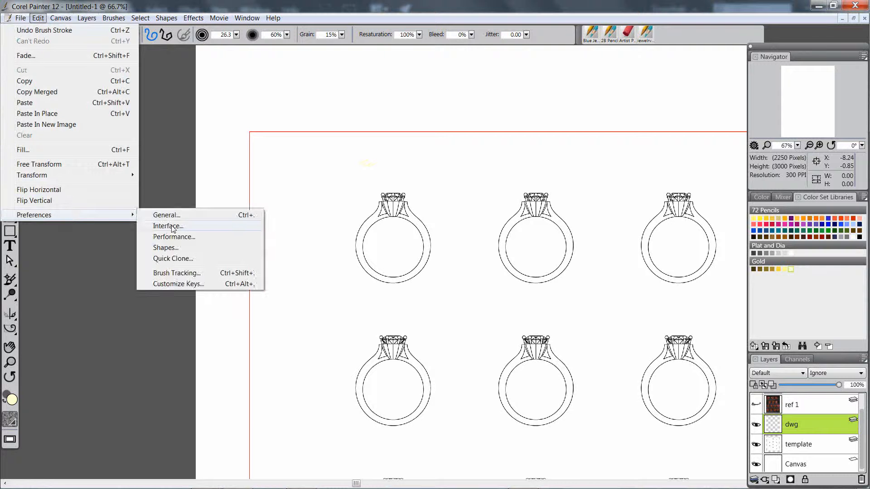
left_click(168, 227)
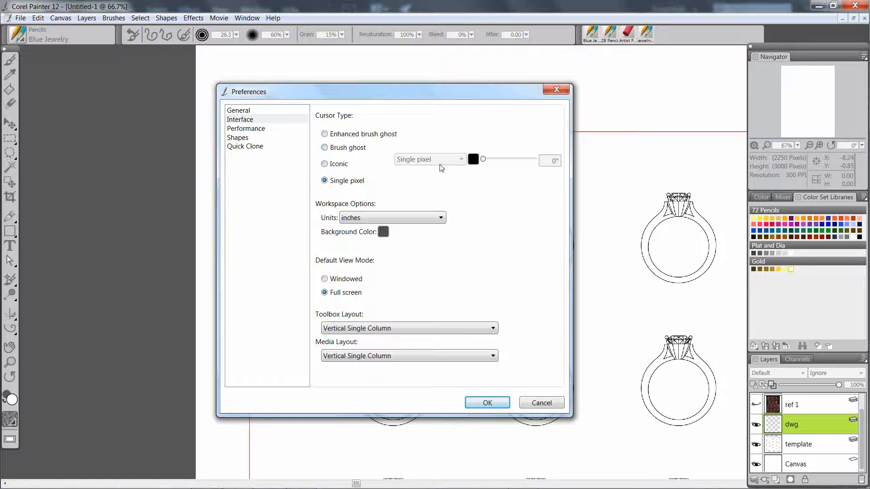
left_click(325, 163)
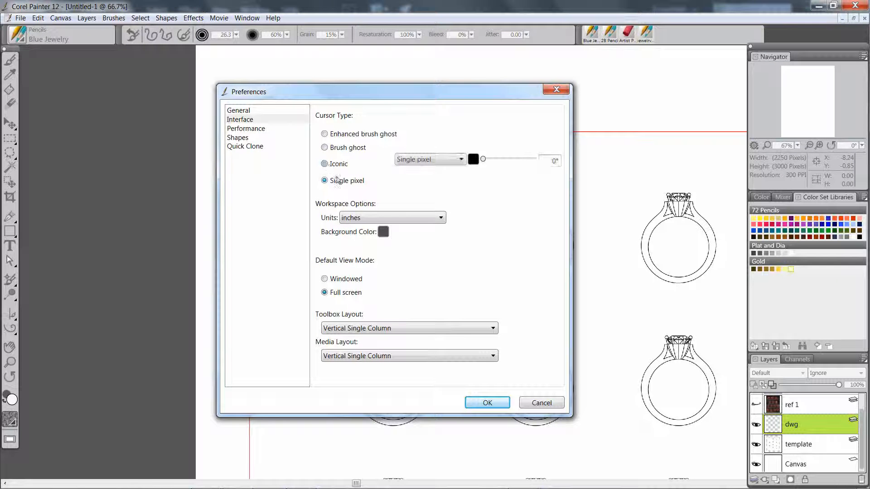
left_click(462, 160)
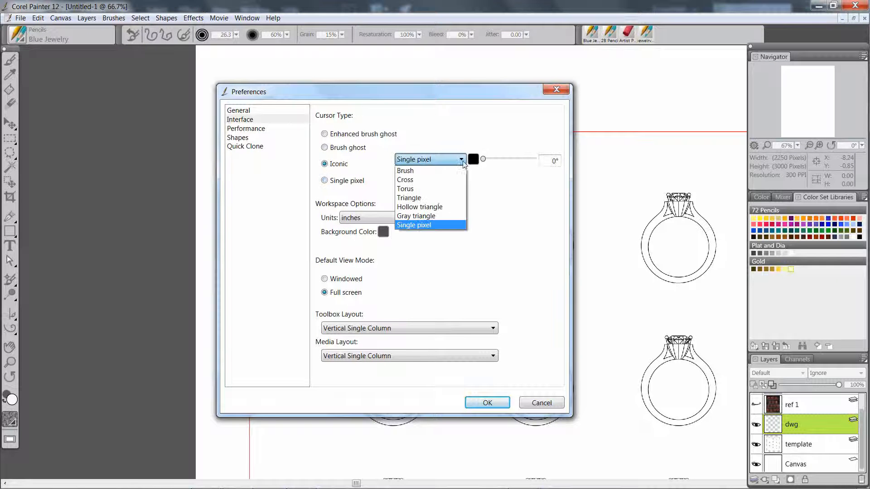
left_click(421, 226)
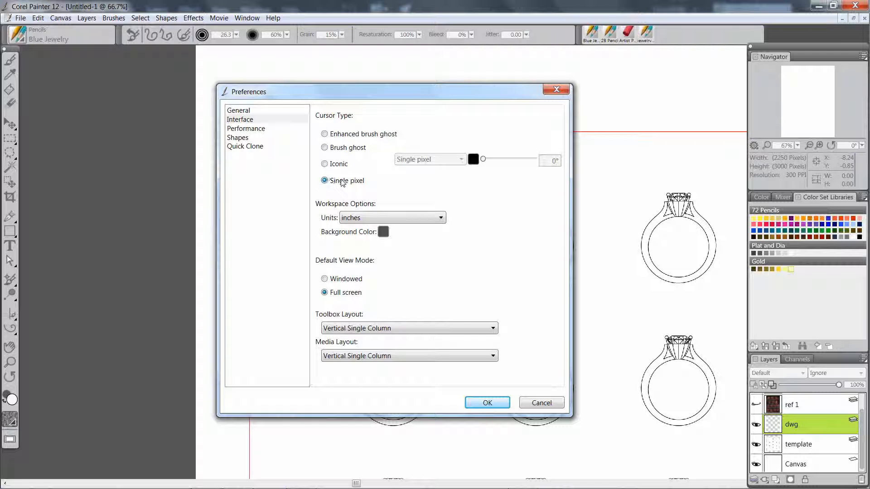
left_click(489, 403)
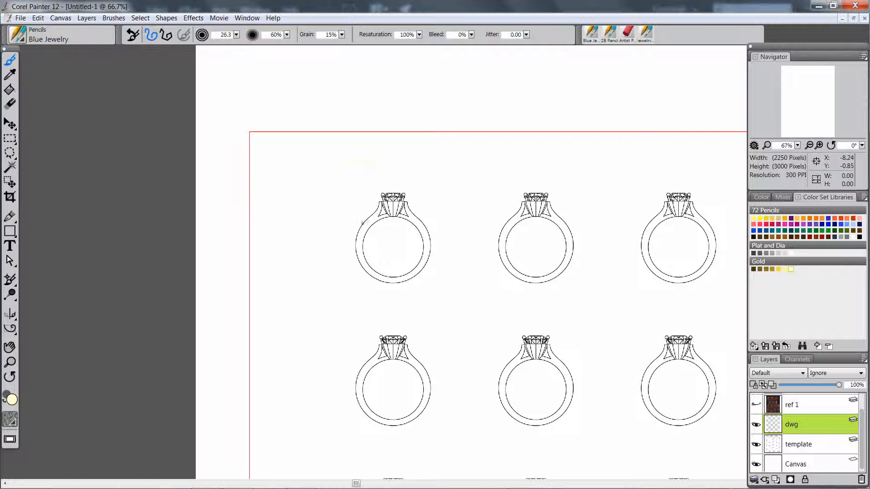
Swap the main and additional colors, try a broad gray scribble above the template frame, and undo it.
mouse_move(408, 208)
left_mouse_down()
mouse_move(372, 212)
mouse_move(364, 197)
left_mouse_up()
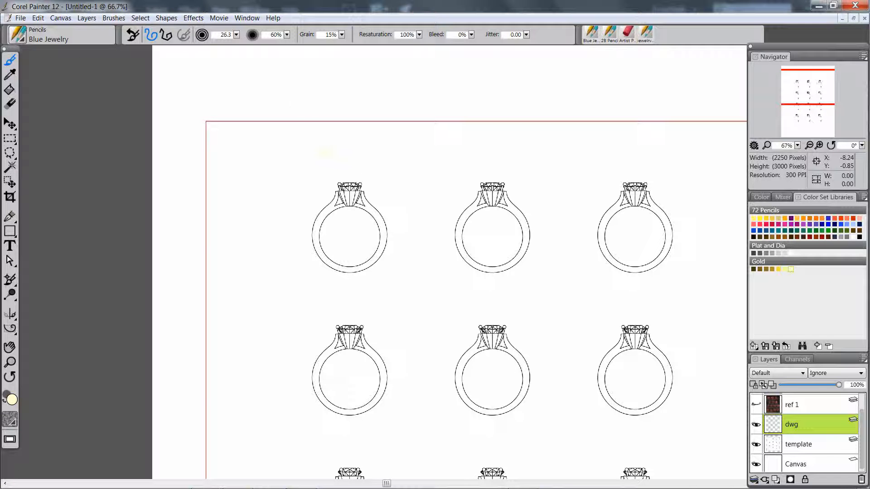
left_click(5, 401)
mouse_move(326, 98)
left_mouse_down()
mouse_move(387, 96)
mouse_move(381, 85)
mouse_move(321, 93)
left_mouse_up()
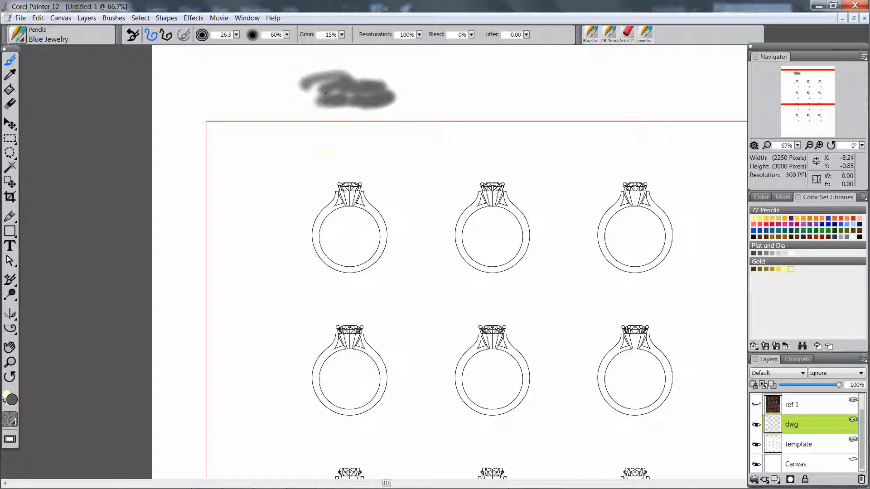
key("ctrl+z")
key("ctrl+z")
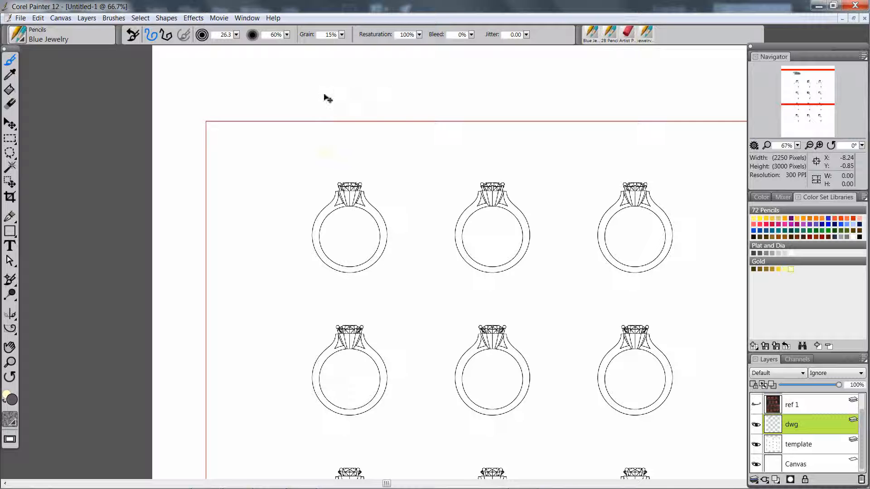
Paint gray test strokes above the template frame with brush sizes 26.3, 2.6 and 7.6.
left_click_drag(323, 94, 356, 96)
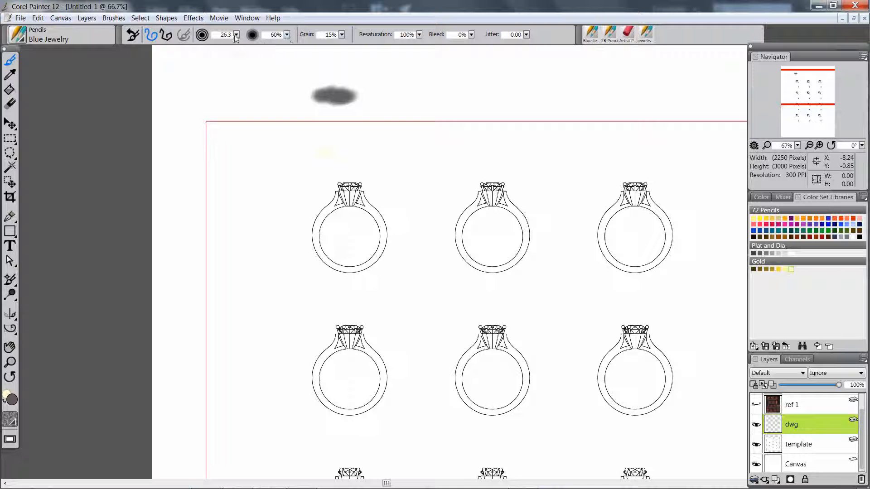
left_click_drag(236, 35, 190, 39)
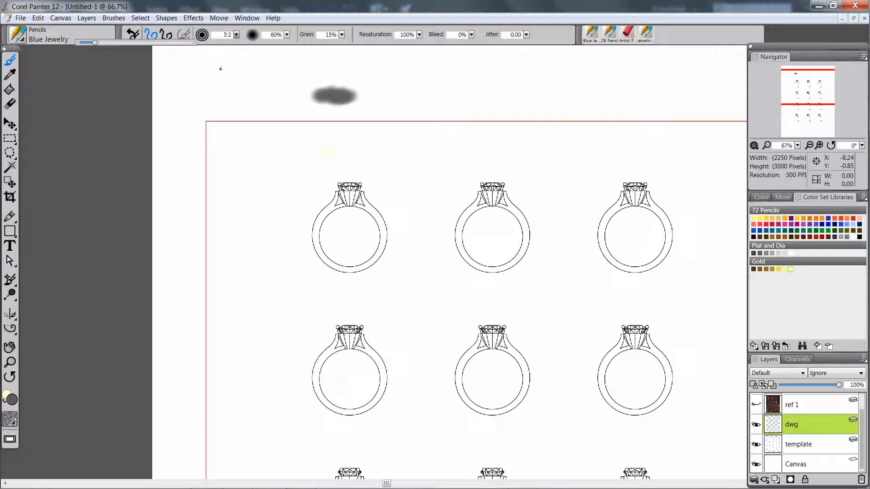
left_click_drag(224, 84, 246, 90)
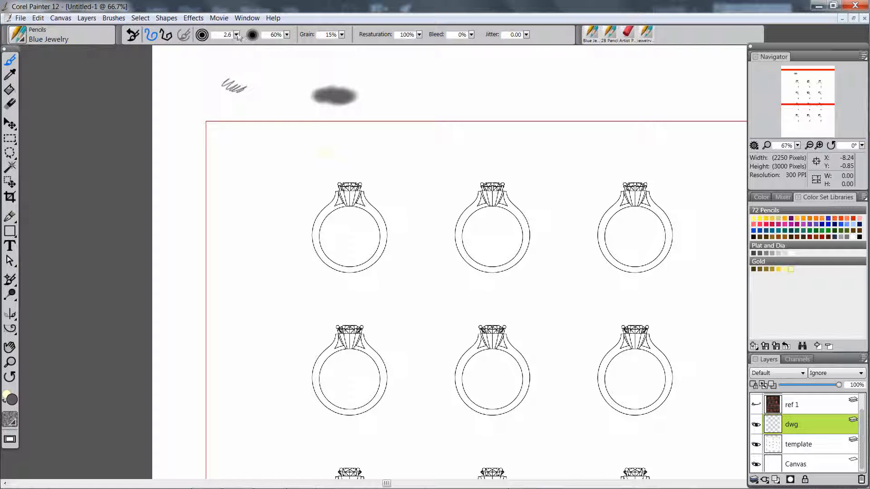
mouse_move(236, 34)
left_mouse_down()
mouse_move(108, 42)
mouse_move(115, 42)
left_mouse_up()
mouse_move(267, 84)
left_mouse_down()
mouse_move(294, 77)
mouse_move(287, 90)
left_mouse_up()
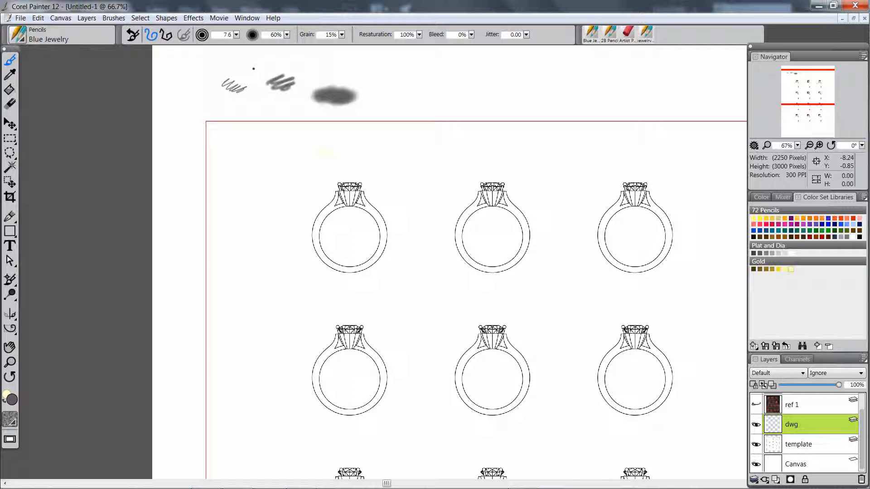
Set the cursor type to Brush ghost in the Interface preferences and apply it.
left_click(39, 19)
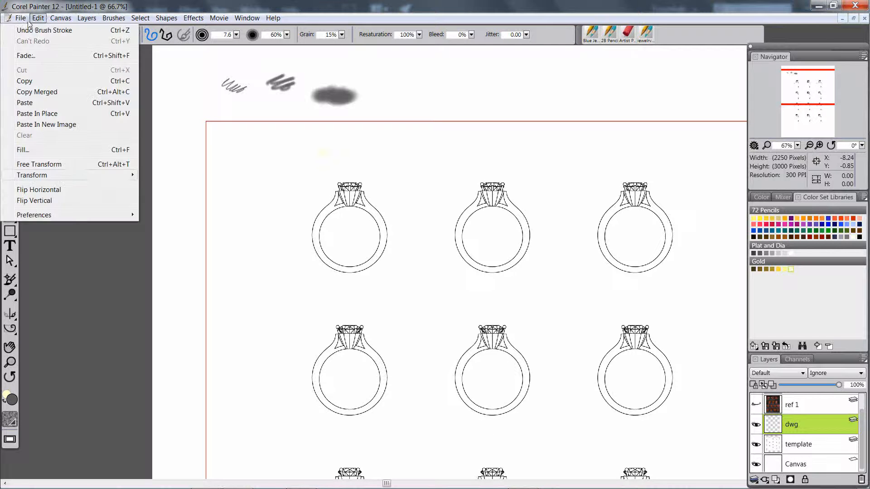
mouse_move(43, 216)
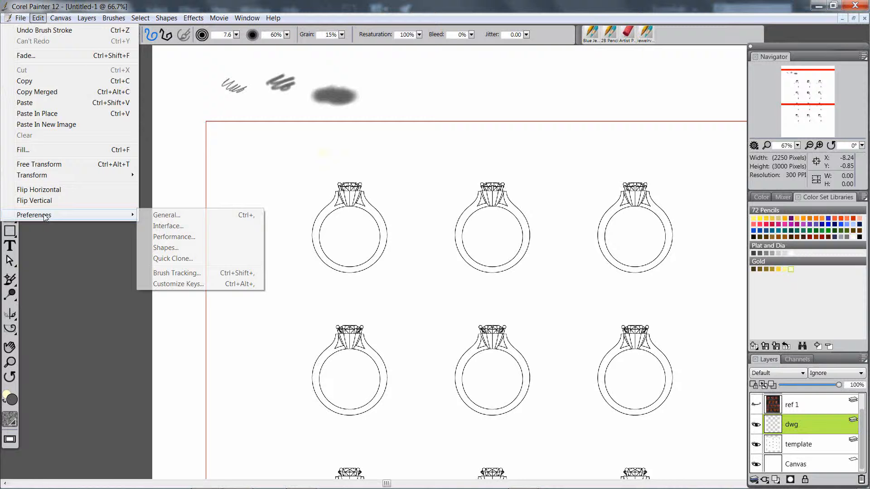
left_click(159, 226)
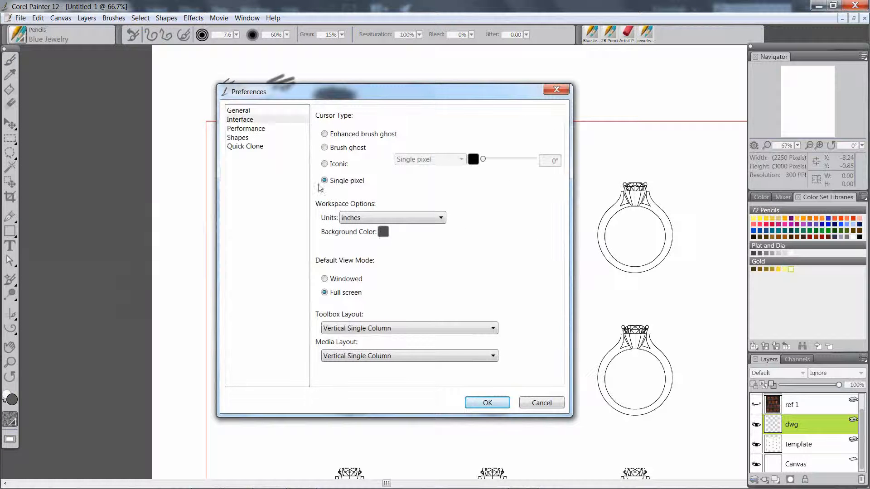
left_click(324, 147)
left_click(481, 403)
Paint two gray test strokes above the template frame, one at brush size 7.6 and one at 15.1.
left_click_drag(327, 68, 346, 77)
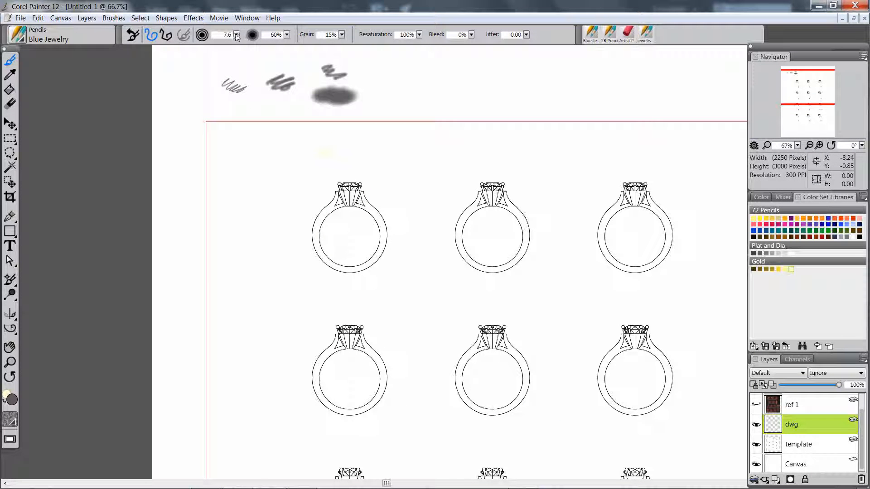
left_click(236, 36)
left_click(122, 41)
mouse_move(383, 85)
left_mouse_down()
mouse_move(398, 87)
mouse_move(386, 92)
left_mouse_up()
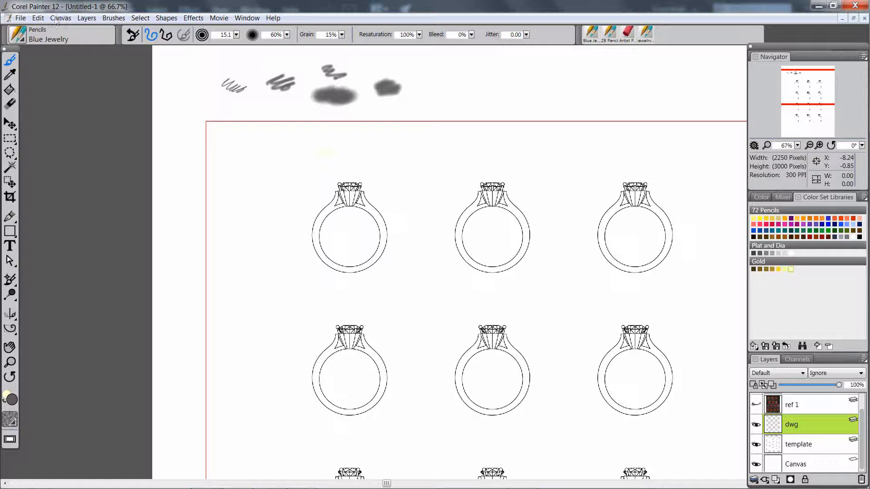
Review the cursor type options in the Interface preferences, keeping Brush ghost selected.
left_click(38, 18)
mouse_move(64, 220)
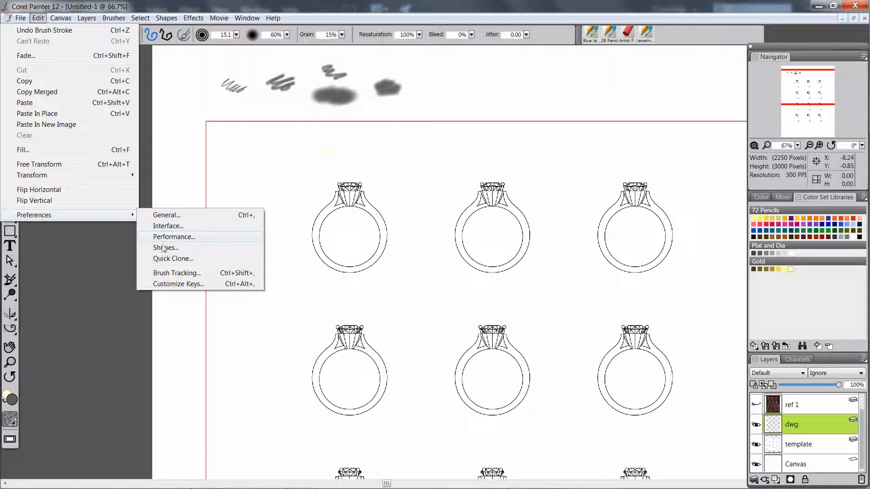
left_click(168, 226)
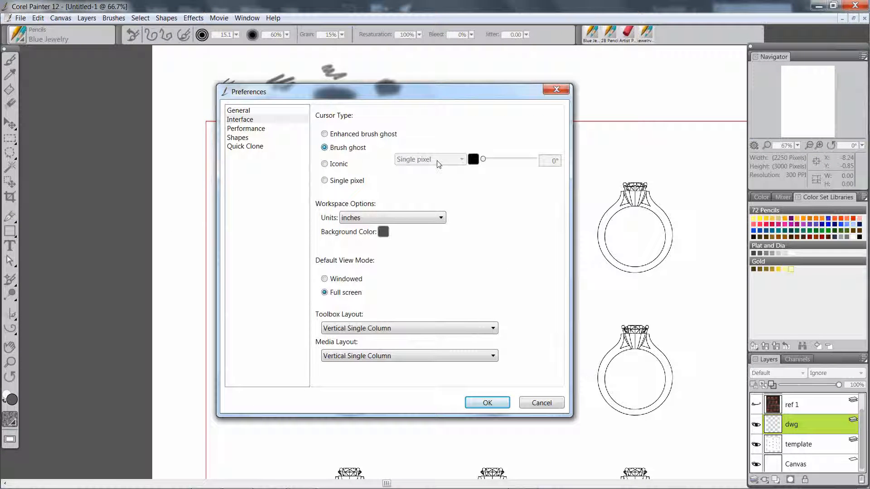
left_click(481, 404)
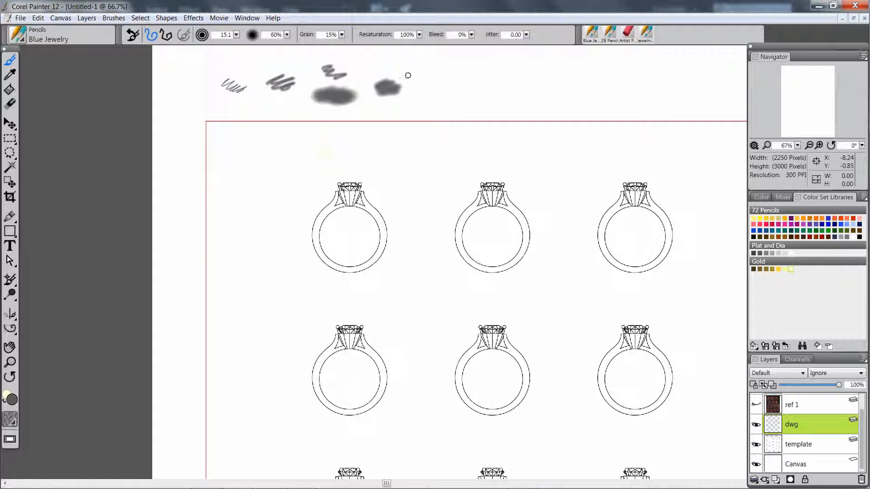
Set the brush size to 3.3 and paint a small test scribble beside the earlier strokes above the frame.
mouse_move(236, 35)
left_mouse_down()
mouse_move(254, 36)
mouse_move(210, 36)
left_mouse_up()
left_click_drag(431, 87, 441, 93)
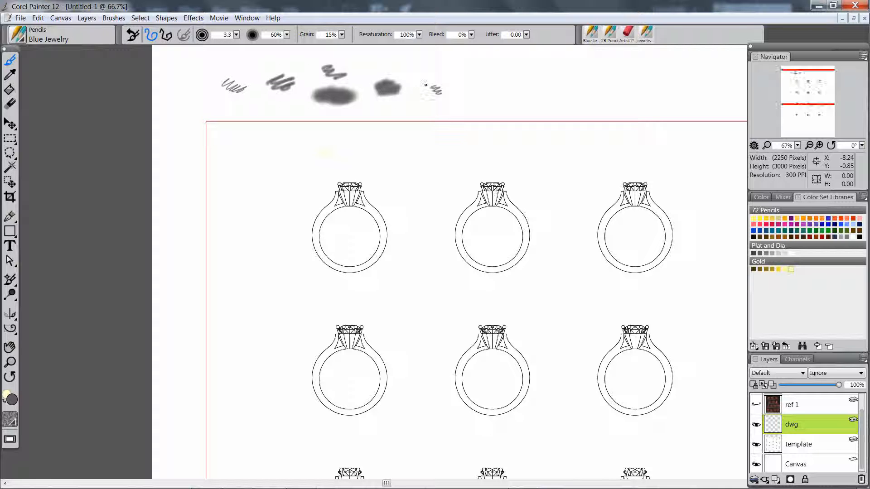
Undo all the gray test strokes painted above the template frame.
key("ctrl+z")
key("ctrl+z")
key("ctrl+z")
key("ctrl+z")
key("ctrl+z")
key("ctrl+z")
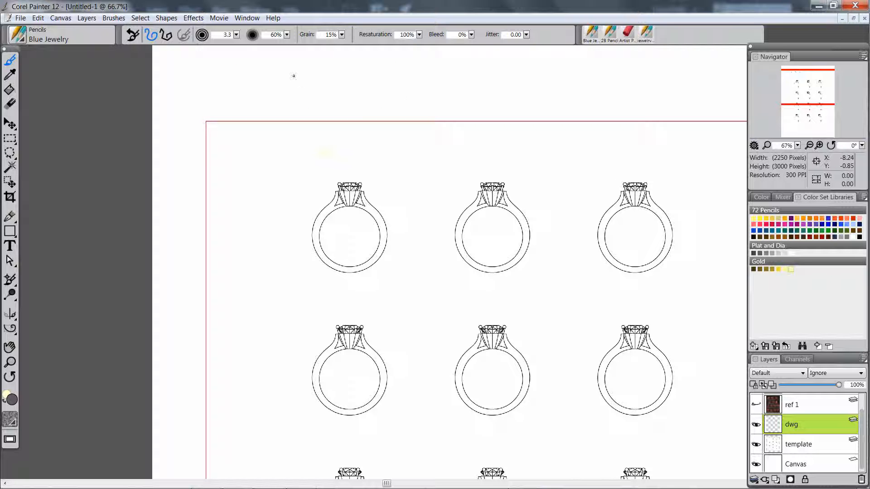
Show the General brush control panels and reposition the group over the canvas, clear of the Navigator and Layers.
left_click(241, 20)
mouse_move(226, 28)
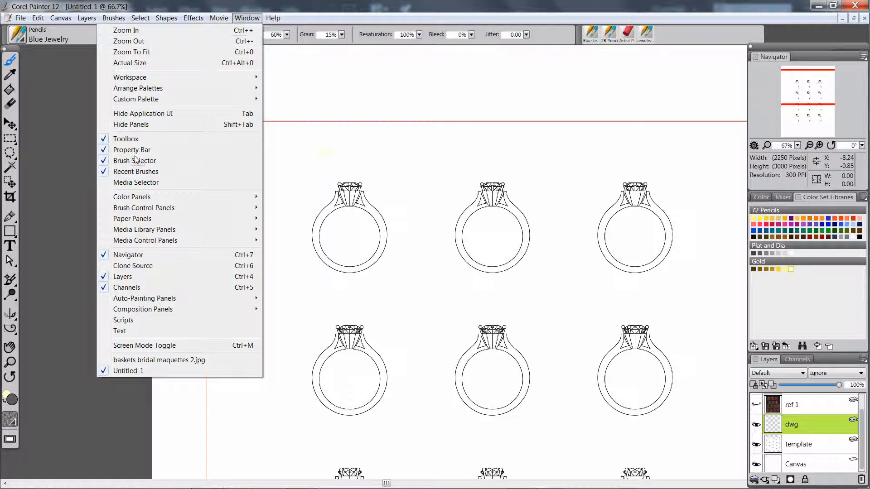
mouse_move(162, 213)
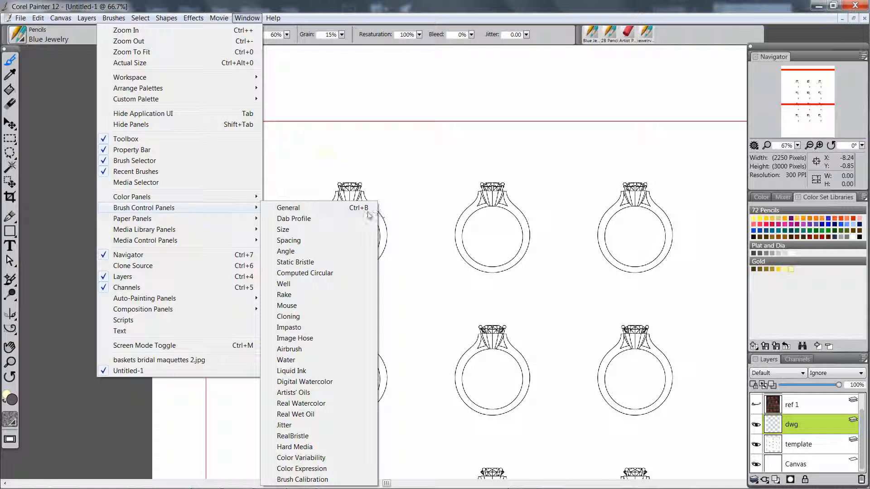
left_click(312, 211)
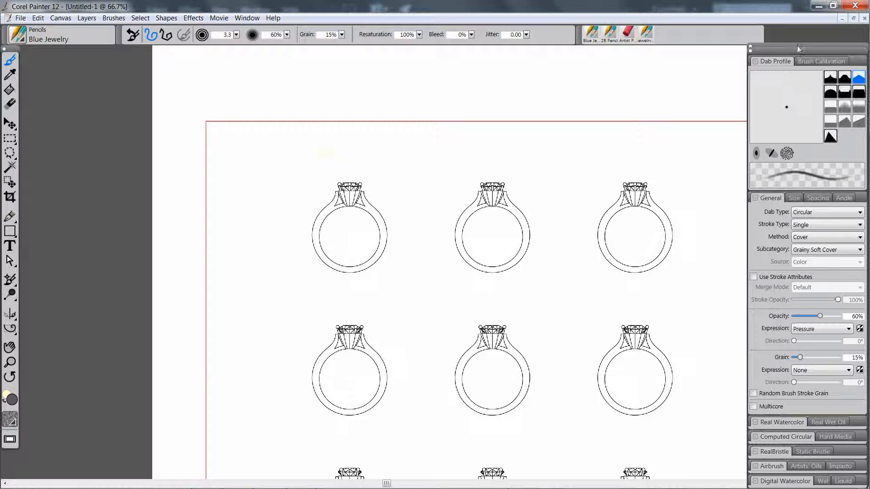
mouse_move(799, 47)
left_mouse_down()
mouse_move(645, 45)
mouse_move(661, 45)
mouse_move(654, 40)
left_mouse_up()
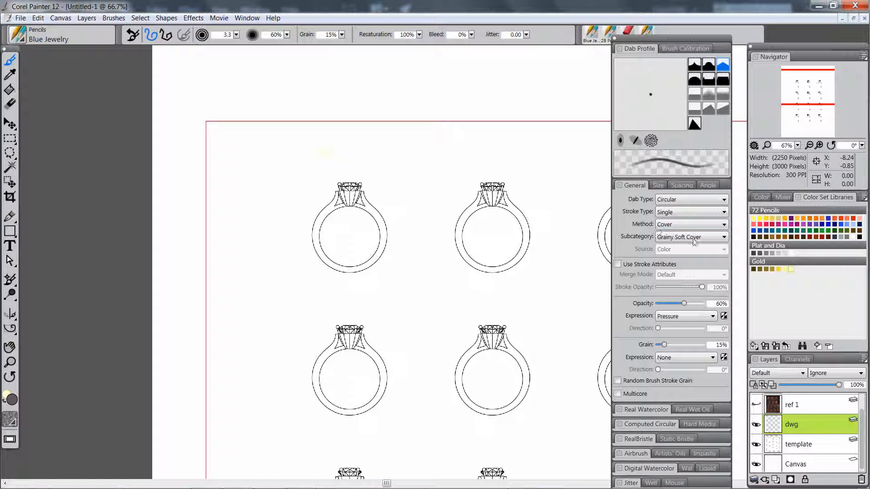
Review the Subcategory options for the Blue Jewelry pencil and close the brush control panels.
left_click(725, 239)
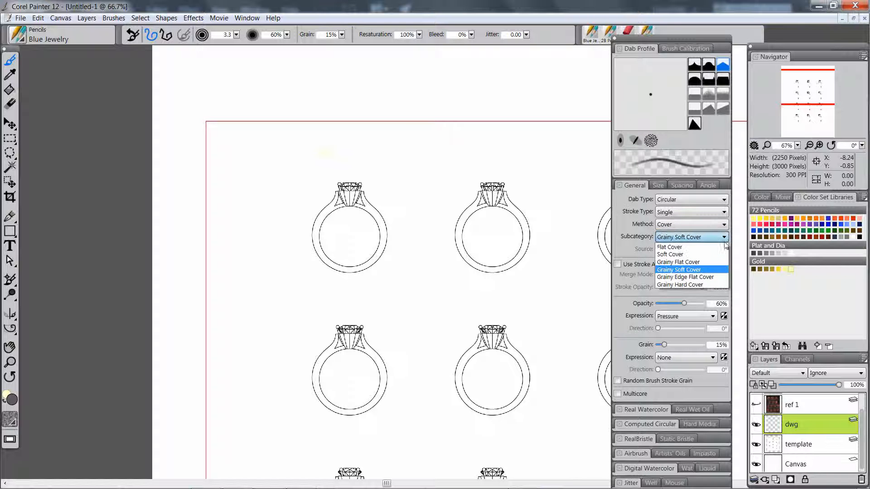
left_click(634, 193)
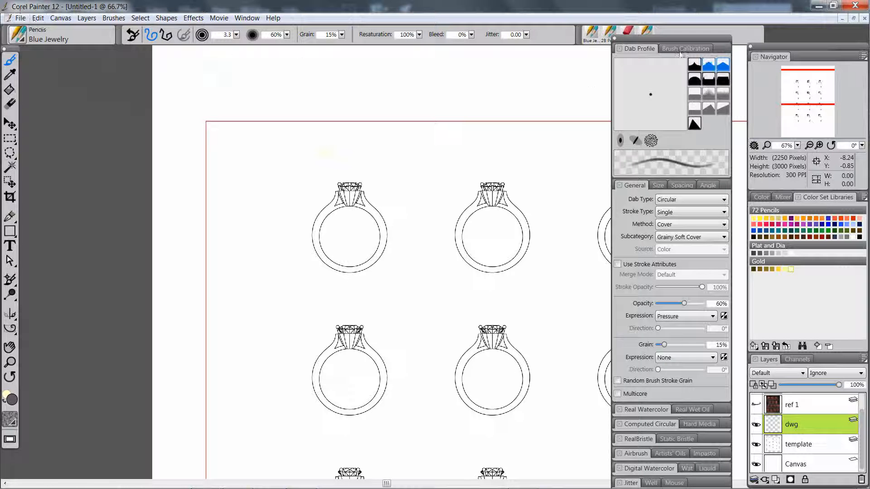
left_click(614, 41)
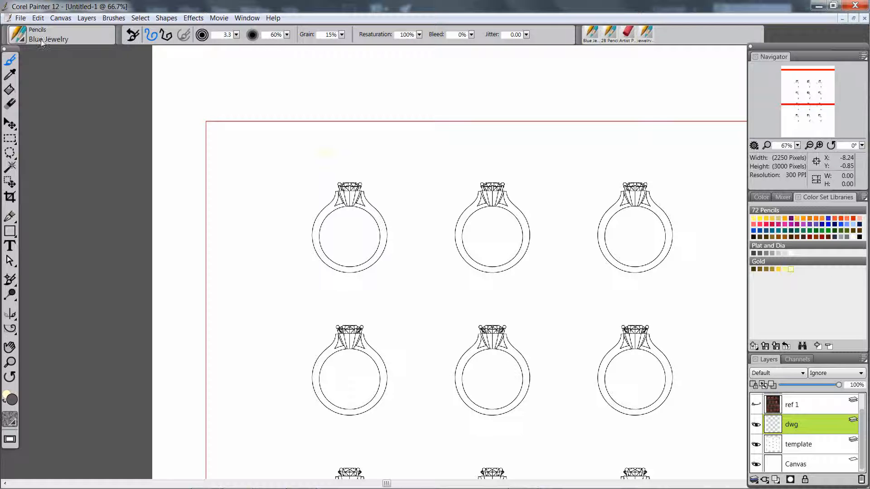
Try the Real 2B Pencil variant, and switch the brush to the 2B Pencil variant.
left_click(22, 42)
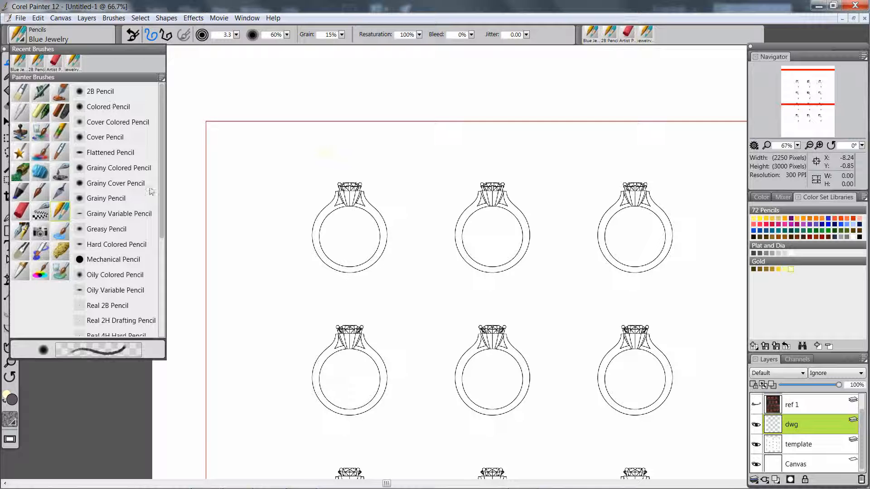
left_click(107, 306)
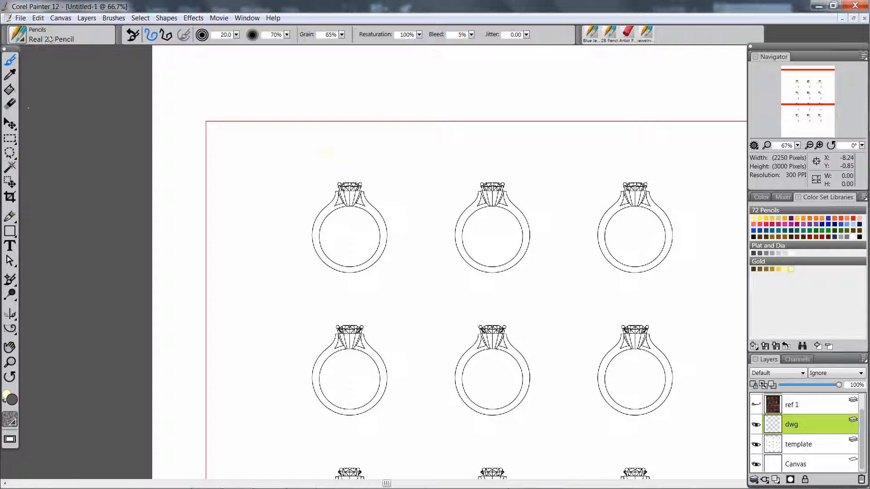
left_click(17, 37)
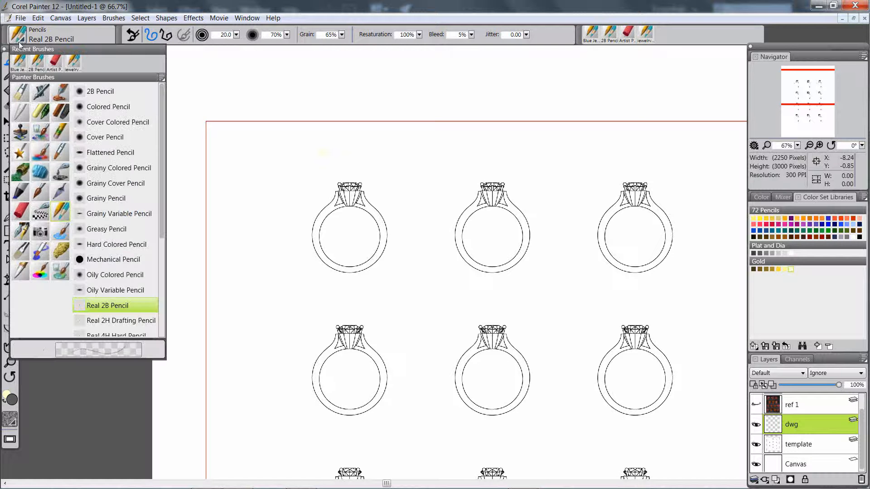
left_click(99, 92)
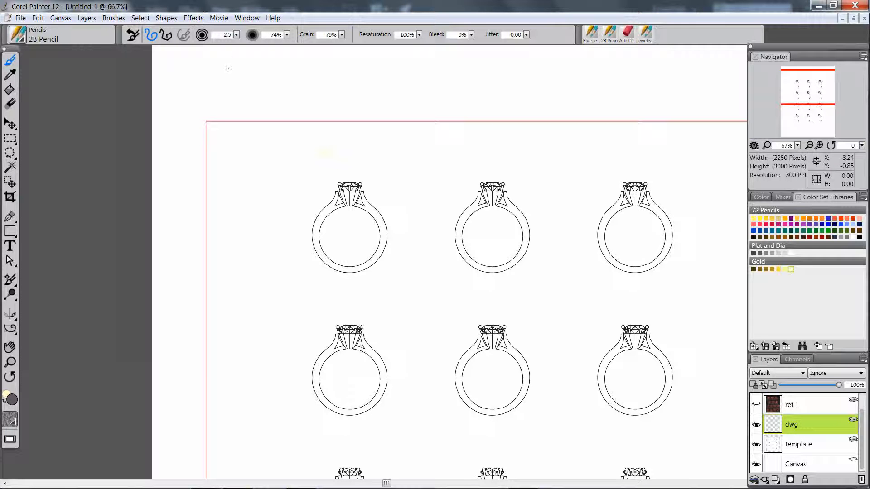
Set the 2B Pencil's method to Buildup with the Grainy Soft Buildup subcategory in the General brush controls.
left_click(247, 17)
left_click(284, 11)
key("ctrl+b")
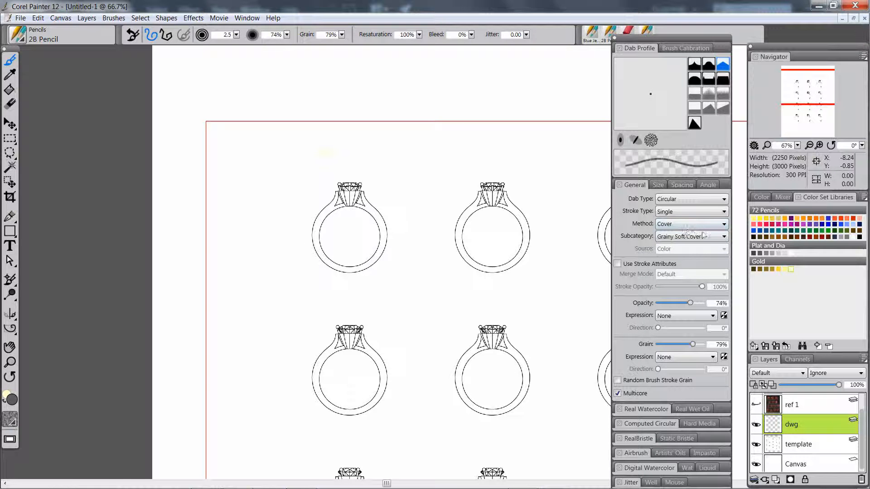
left_click(724, 238)
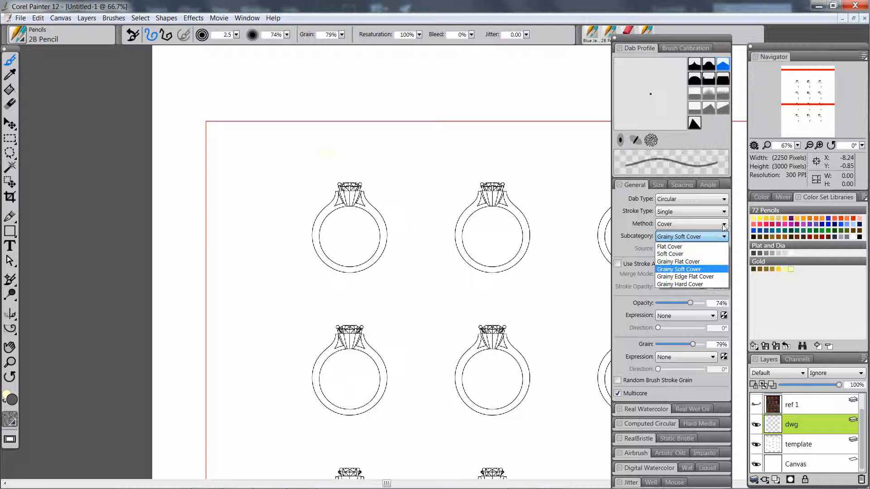
left_click(727, 227)
left_click(724, 225)
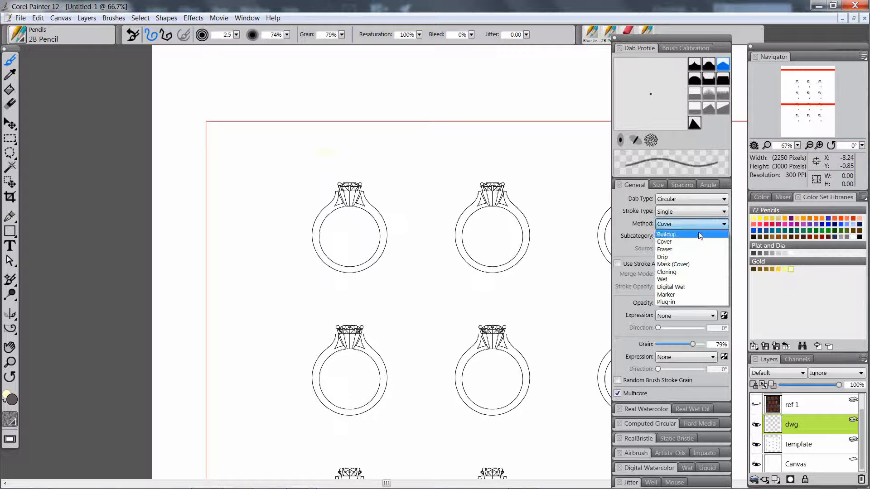
left_click(720, 233)
left_click(723, 237)
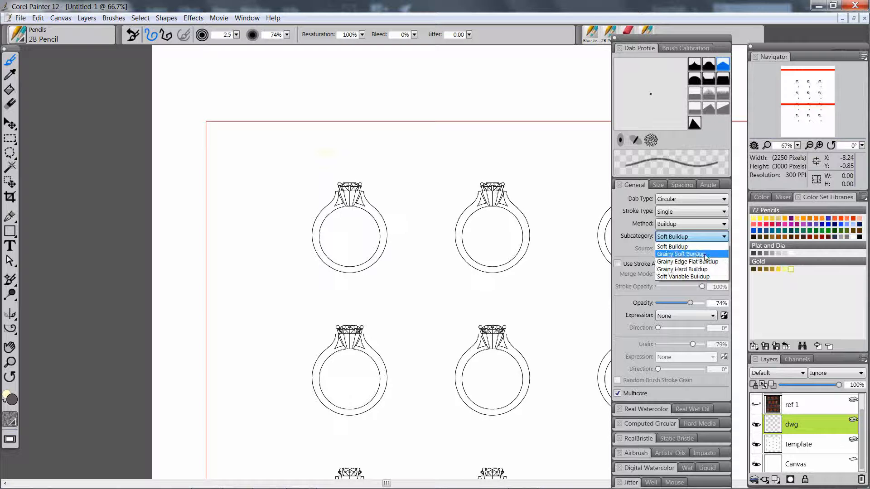
left_click(686, 255)
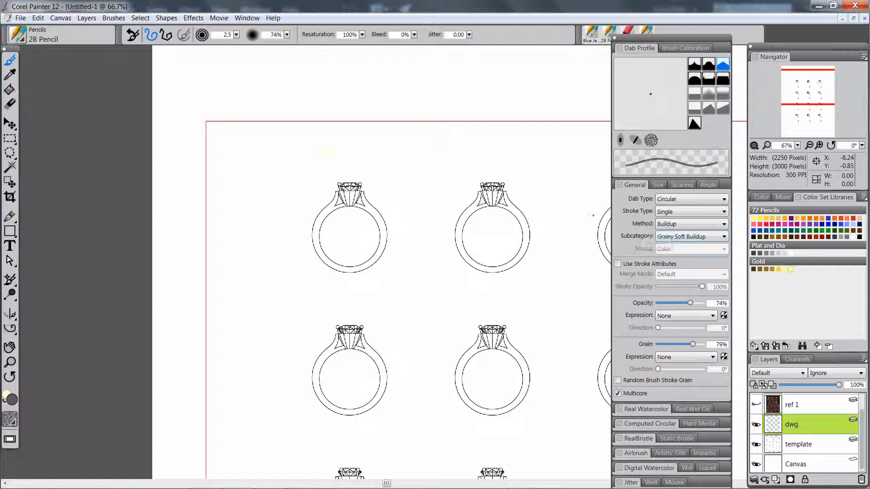
Set the brush method to Cover with the Grainy Soft Cover subcategory, and close the brush control panels.
left_click(724, 225)
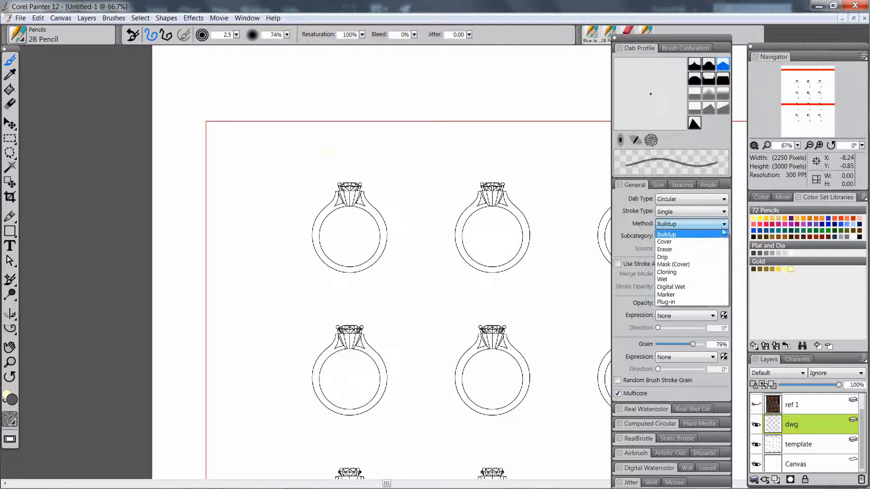
left_click(680, 245)
left_click(720, 239)
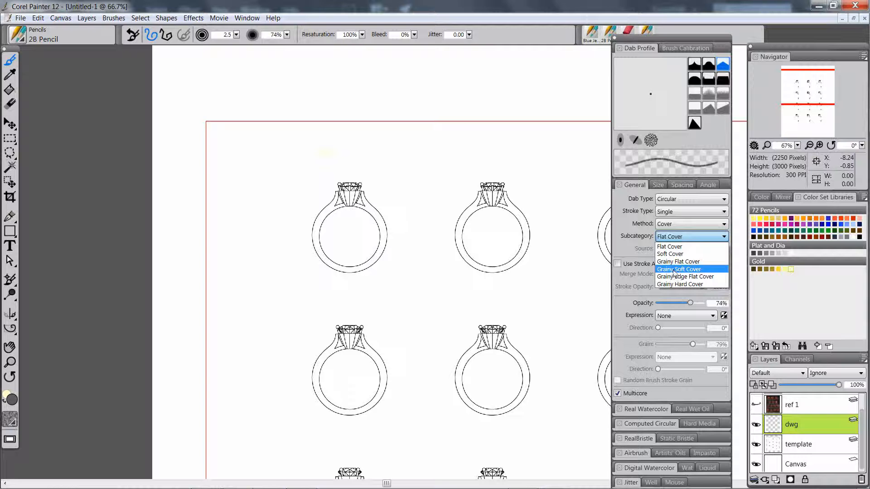
left_click(674, 270)
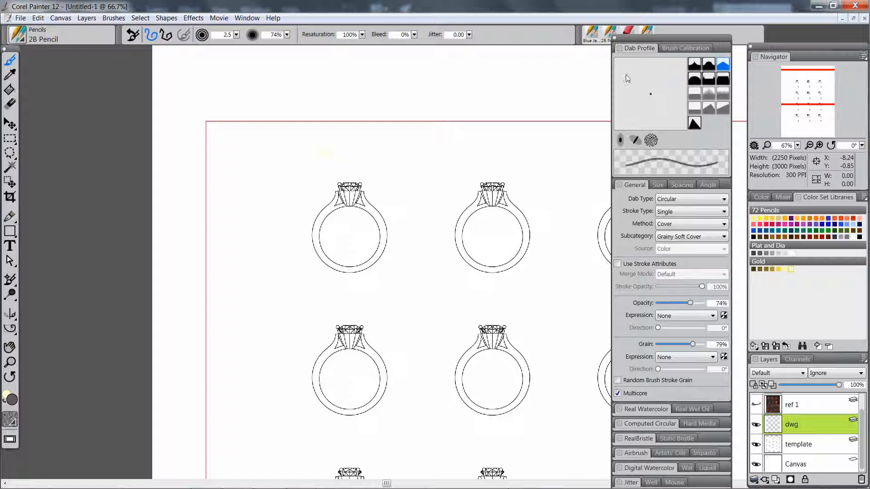
left_click(615, 39)
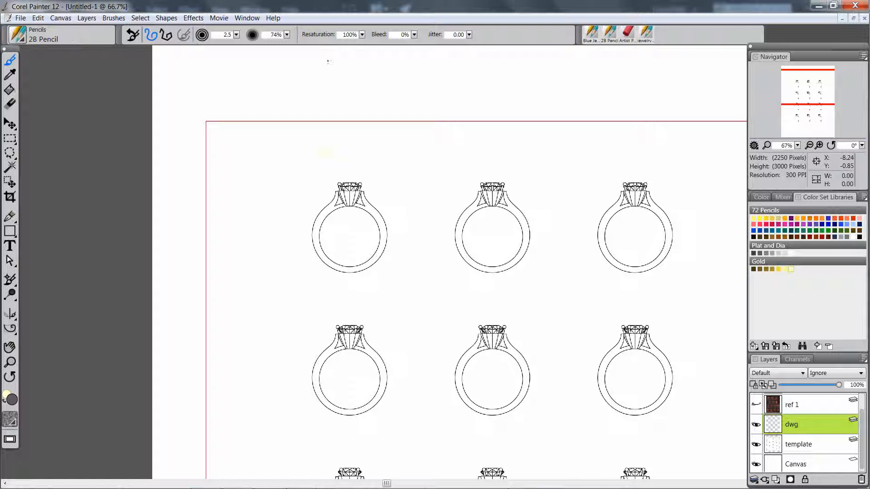
Switch to the Real 2B Pencil variant and return to the 2B Pencil variant.
left_click(21, 44)
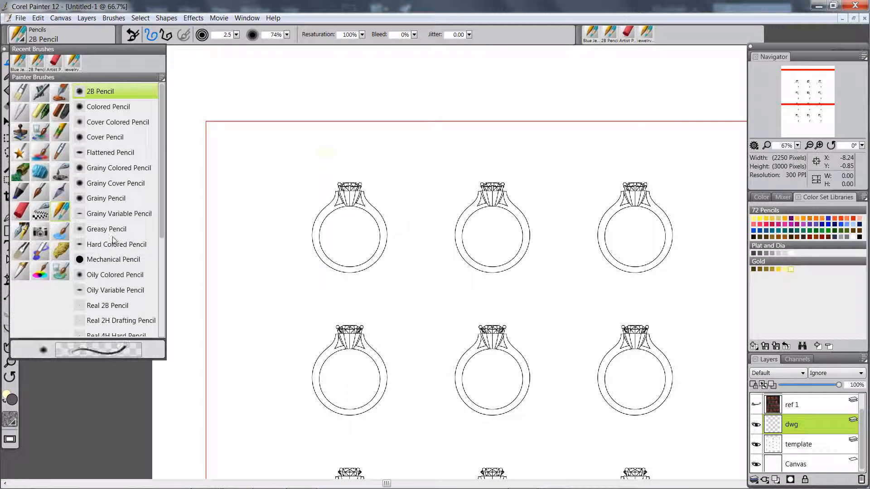
left_click(111, 305)
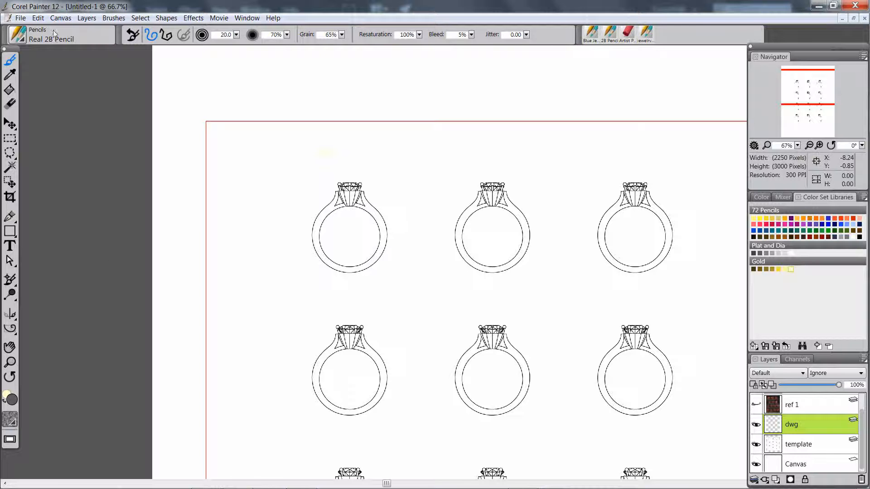
left_click(22, 40)
left_click(110, 92)
Reopen the brush controls, move Dab Profile into the group with General, compare the two, and close the controls.
key("ctrl+b")
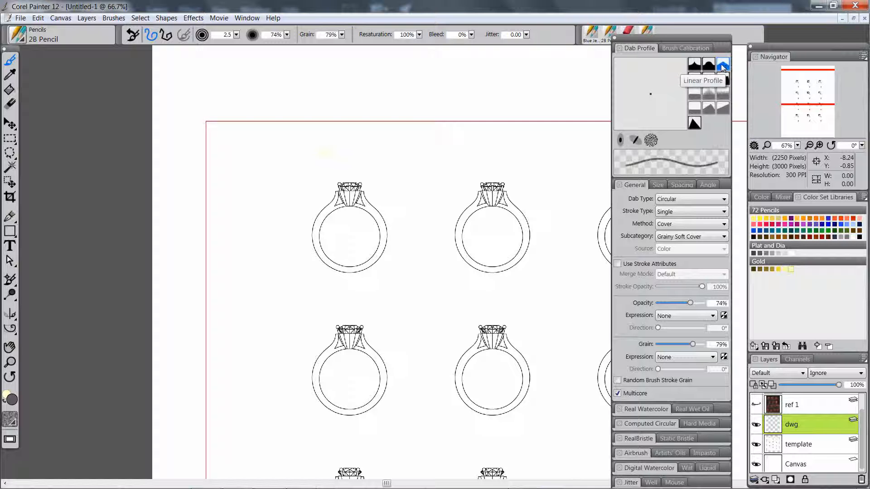
mouse_move(633, 49)
left_mouse_down()
mouse_move(605, 83)
mouse_move(635, 176)
mouse_move(713, 187)
mouse_move(703, 189)
left_mouse_up()
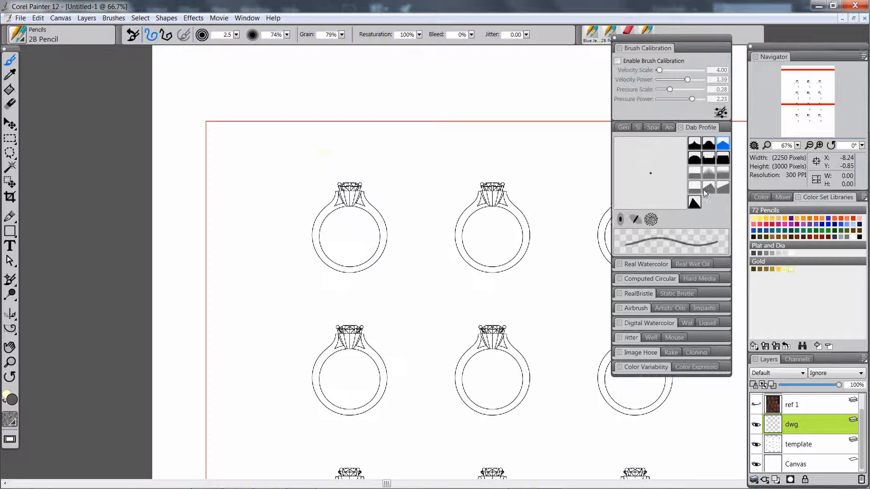
left_click(625, 127)
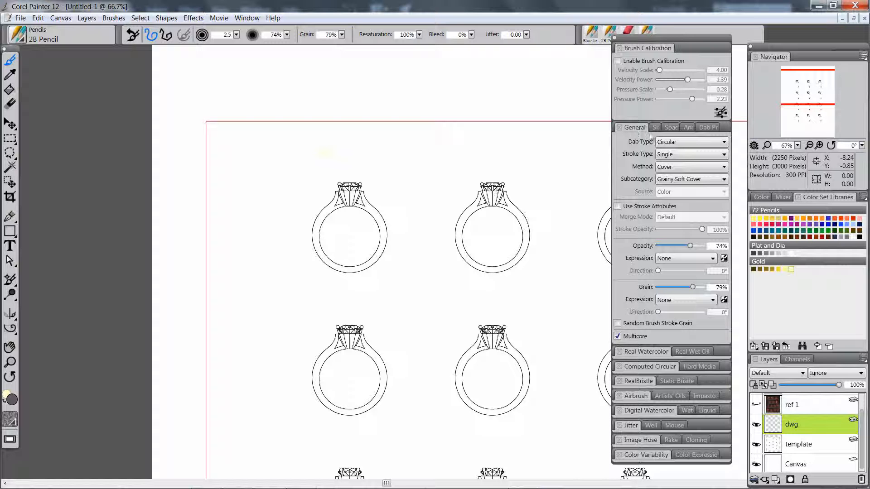
left_click(708, 128)
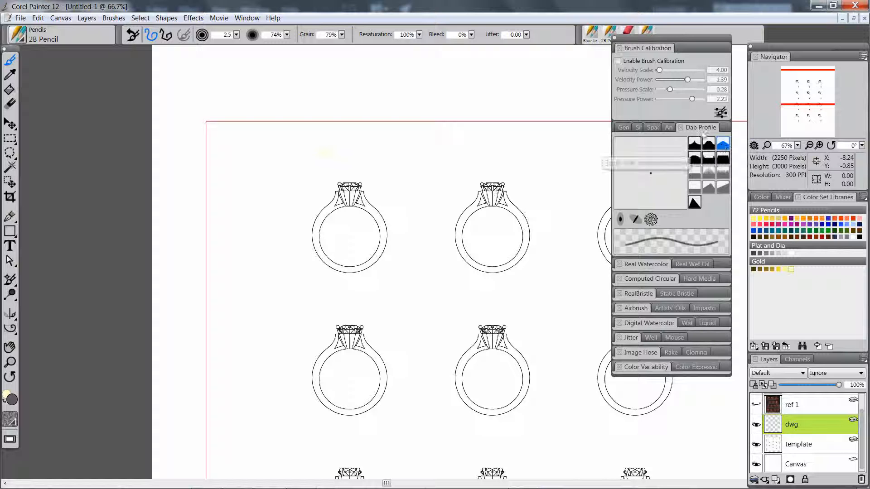
left_click(615, 39)
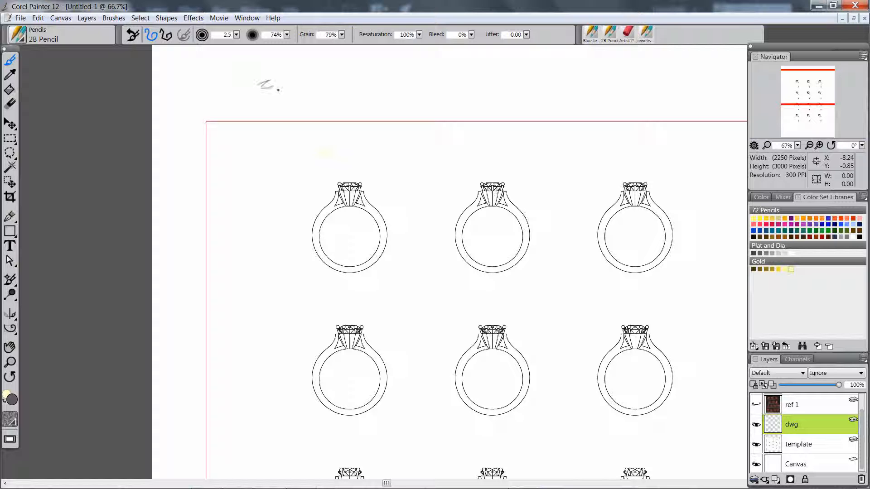
Paint a short 2B Pencil test stroke above the template frame and undo it.
left_click_drag(278, 90, 288, 91)
key("ctrl+z")
Clear the faint yellow mark above the first ring using a rectangular selection, and deselect the area.
key("r")
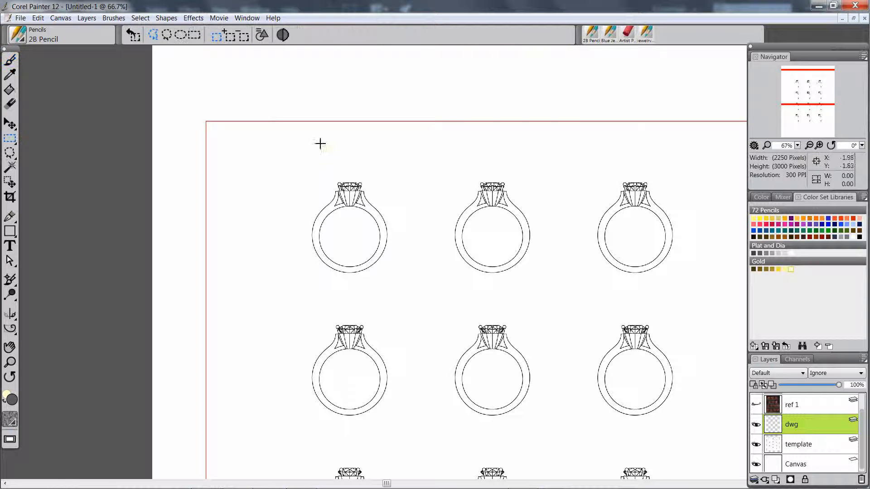
left_click_drag(313, 132, 333, 162)
key("ctrl+d")
Replace the yellow color with white and set gray (RGB 92, 92, 92) as the main color.
left_click(8, 404)
left_click(5, 401)
left_click(5, 402)
left_click(760, 253)
left_click(762, 198)
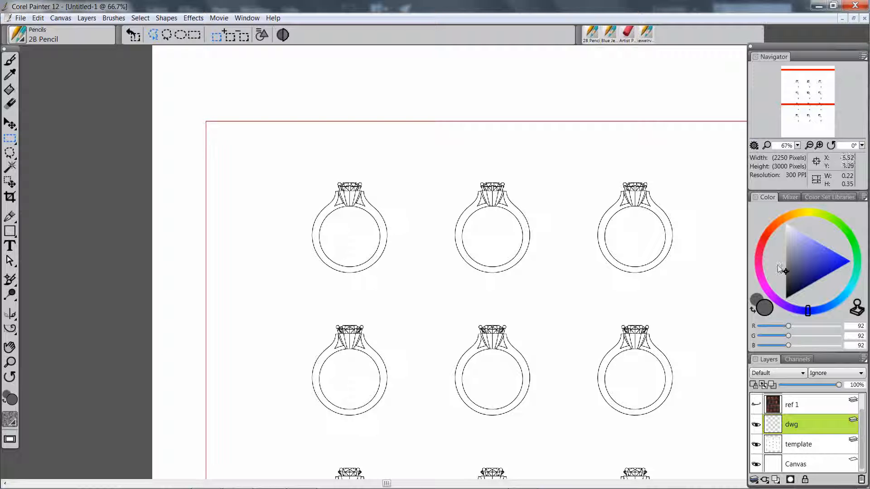
left_click_drag(787, 254, 786, 223)
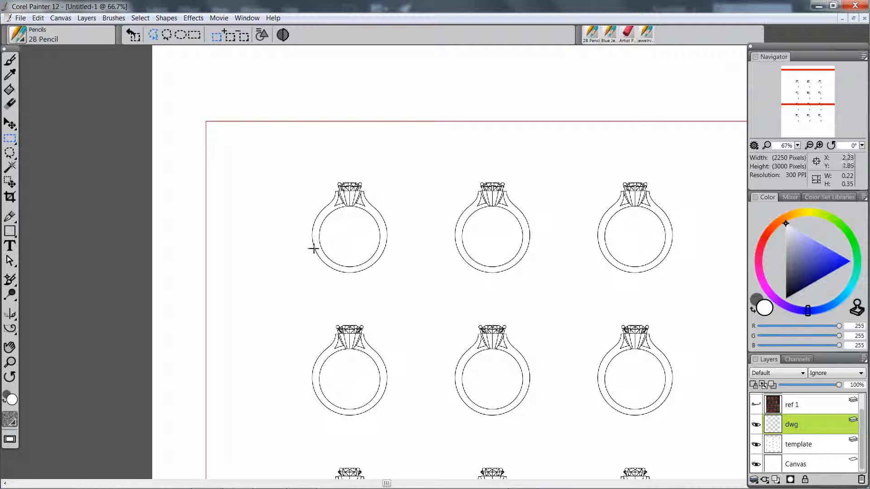
left_click(5, 402)
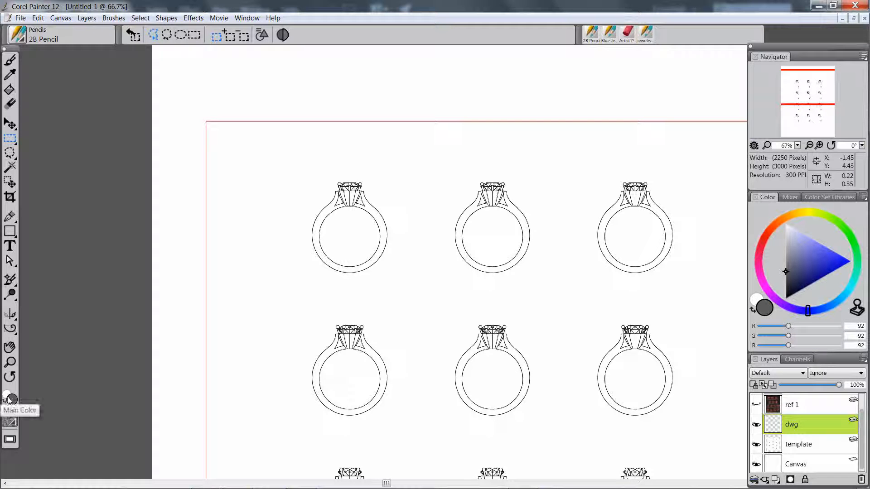
Swap the main and additional colors back and forth, ending with gray as the main color.
key("shift+x")
key("shift+x")
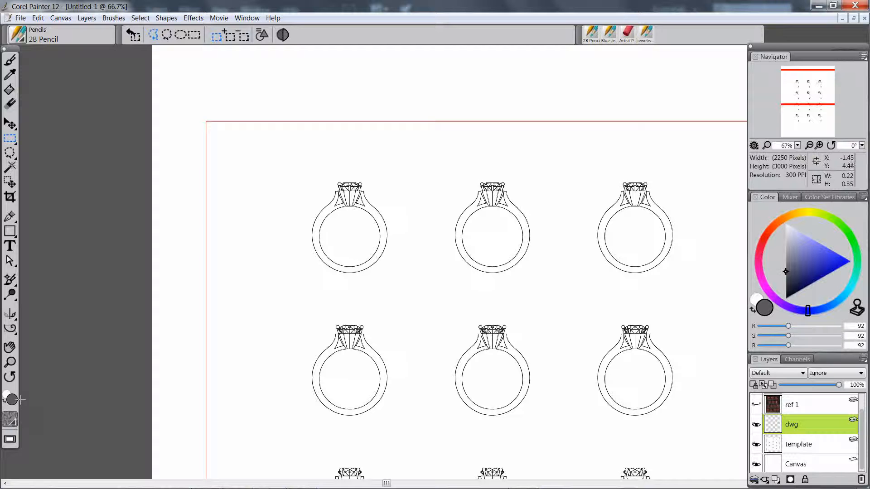
key("shift+x")
key("shift+x")
key("shift+x")
key("shift+x")
key("shift+x")
key("shift+x")
key("shift+x")
key("shift+x")
key("shift+x")
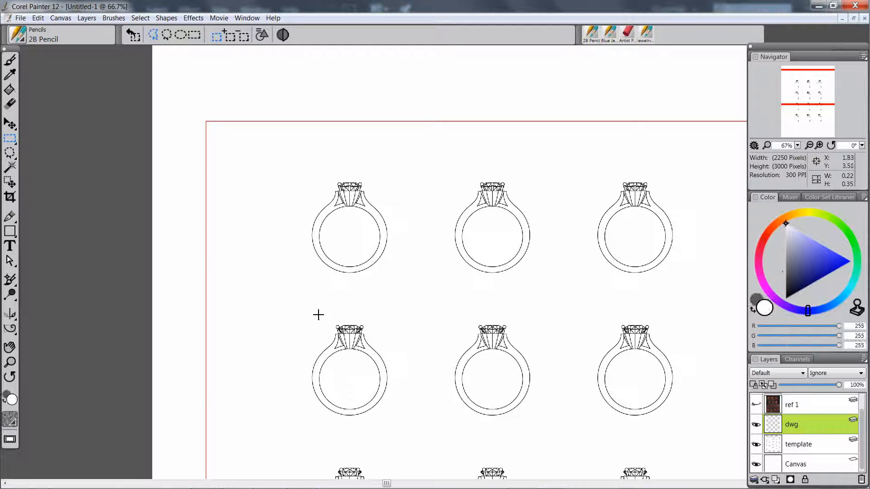
key("shift+x")
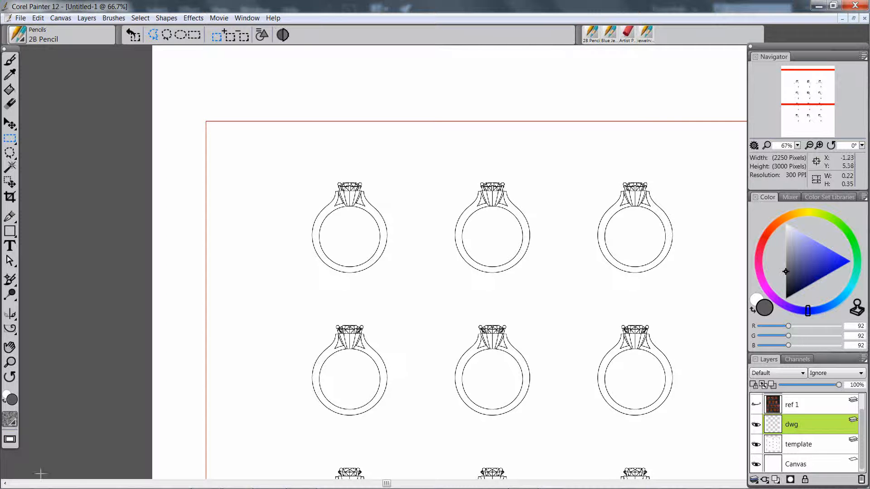
Open the Wacom tablet properties for the grip pen in Painter 12 and check the list of applications for adding custom settings.
left_click(18, 482)
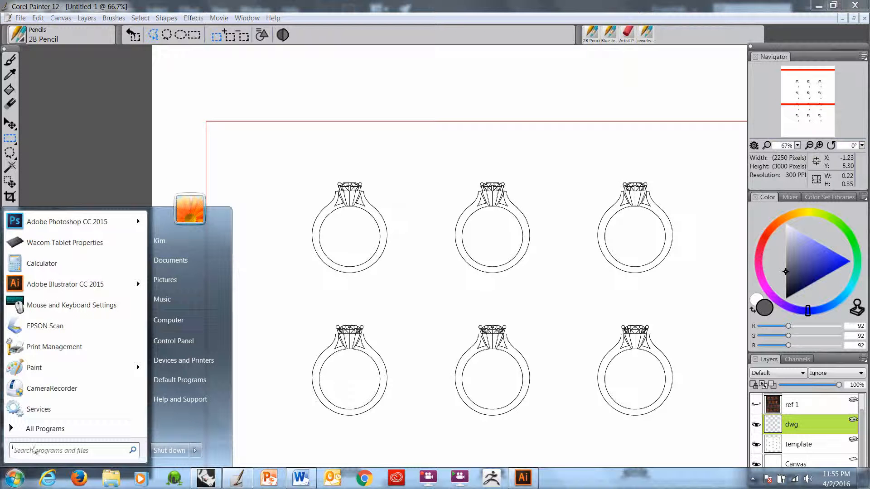
left_click(68, 243)
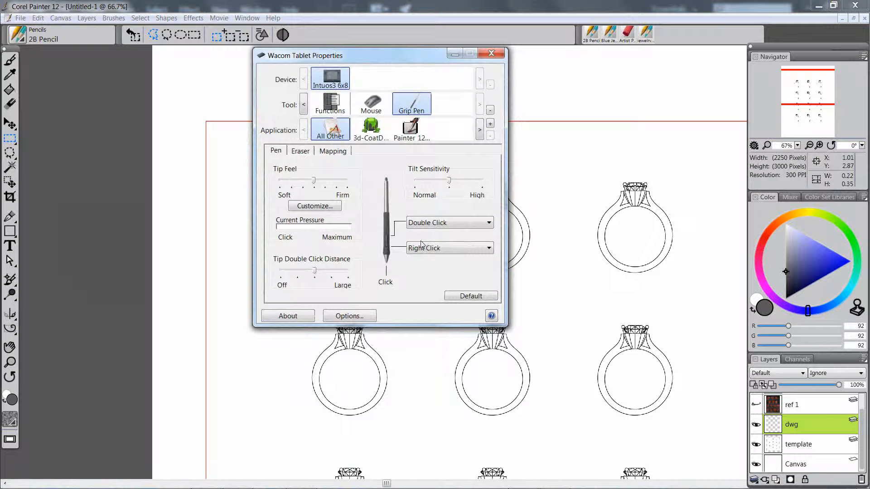
left_click(416, 135)
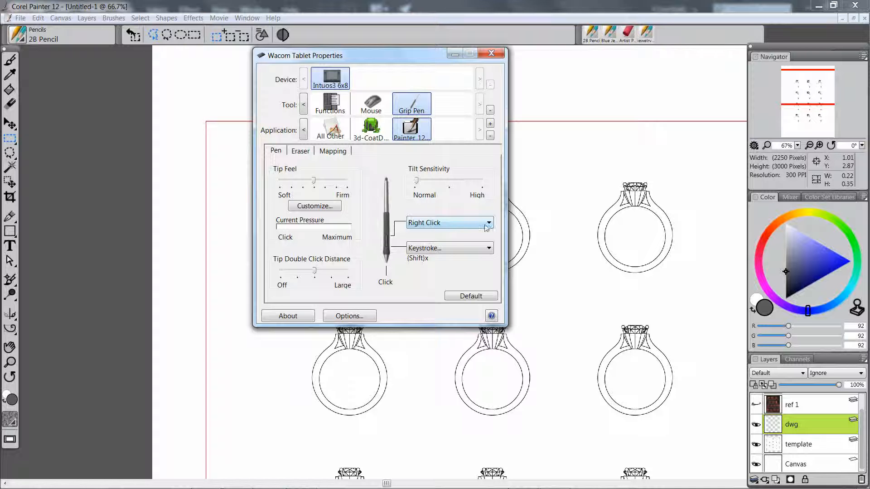
left_click(490, 124)
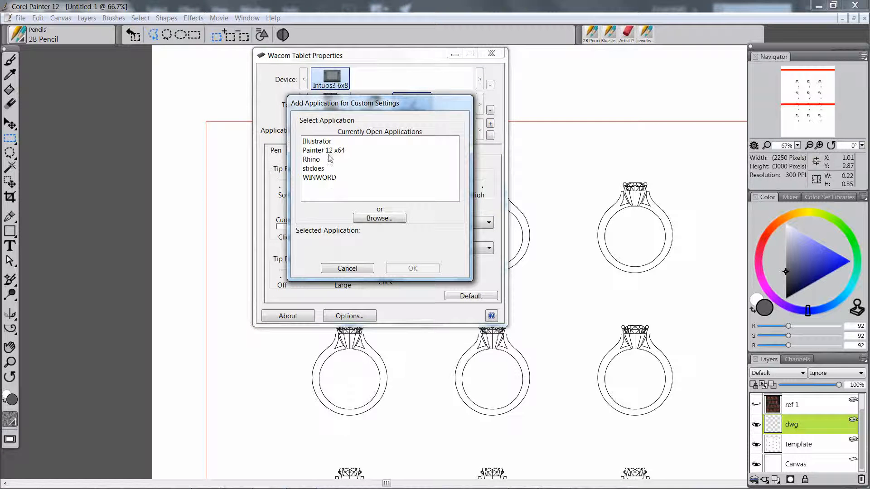
left_click(347, 269)
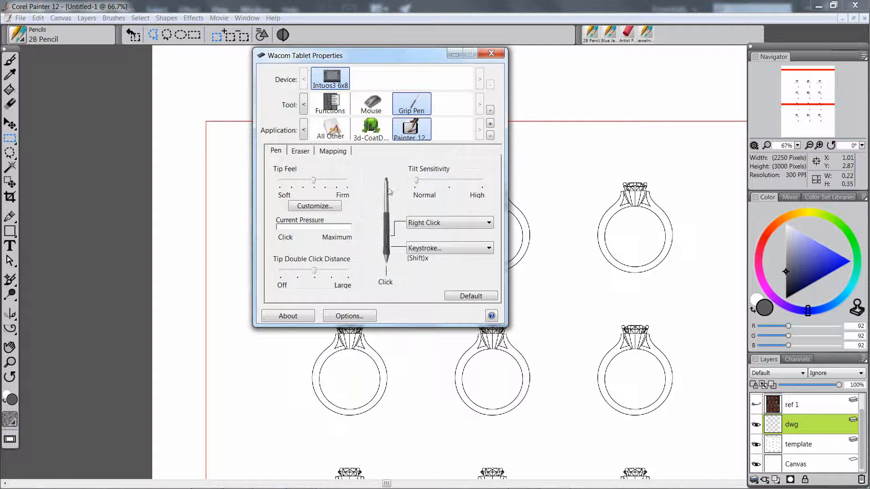
Review the click functions available for the grip pen's upper side switch, keeping Right Click.
left_click(417, 227)
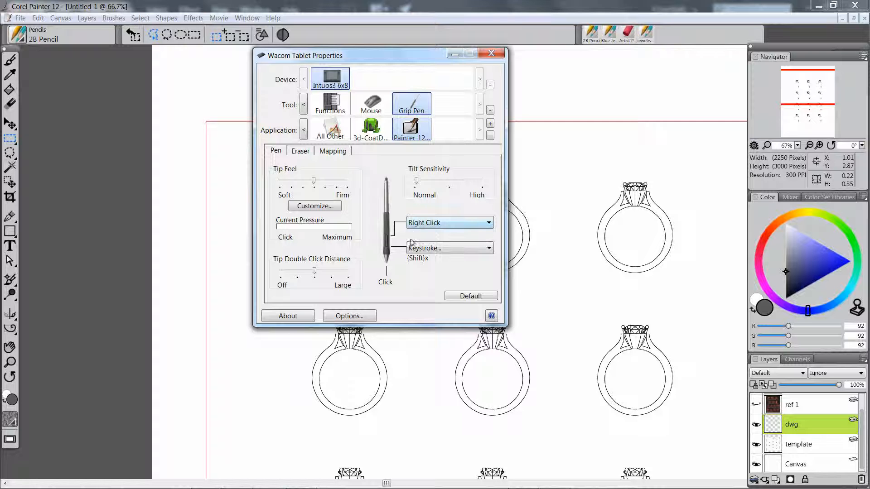
left_click(490, 224)
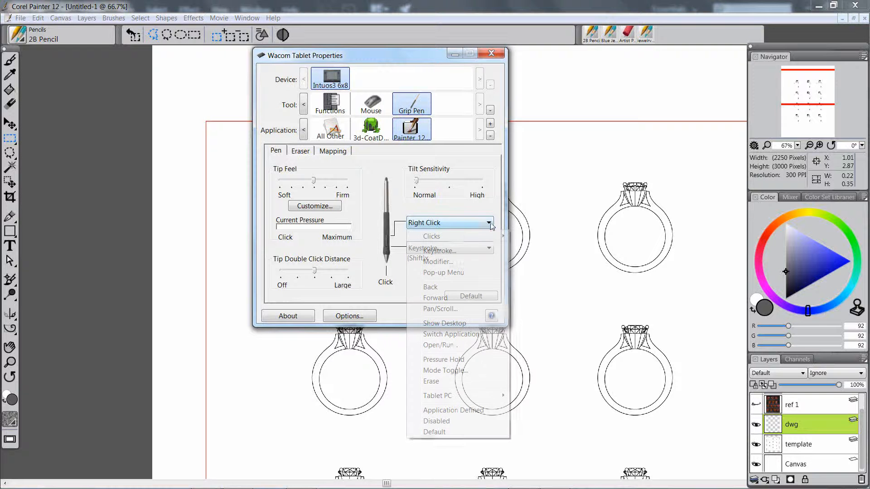
mouse_move(458, 235)
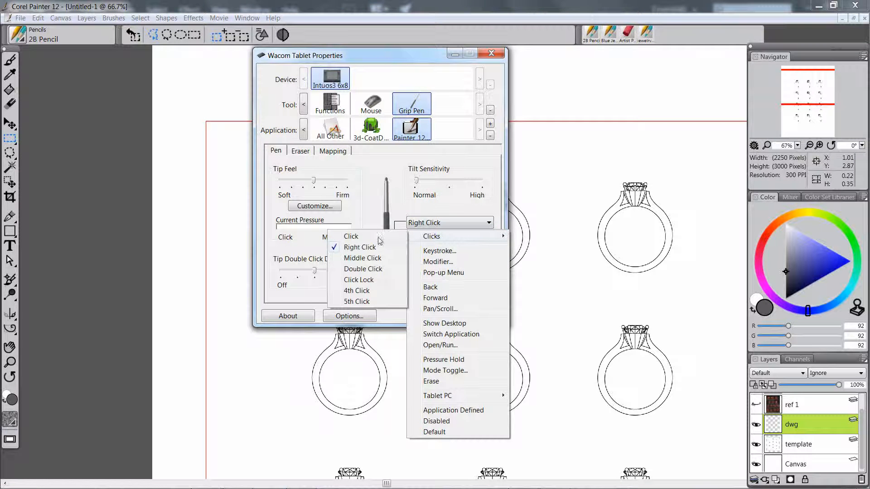
left_click(403, 226)
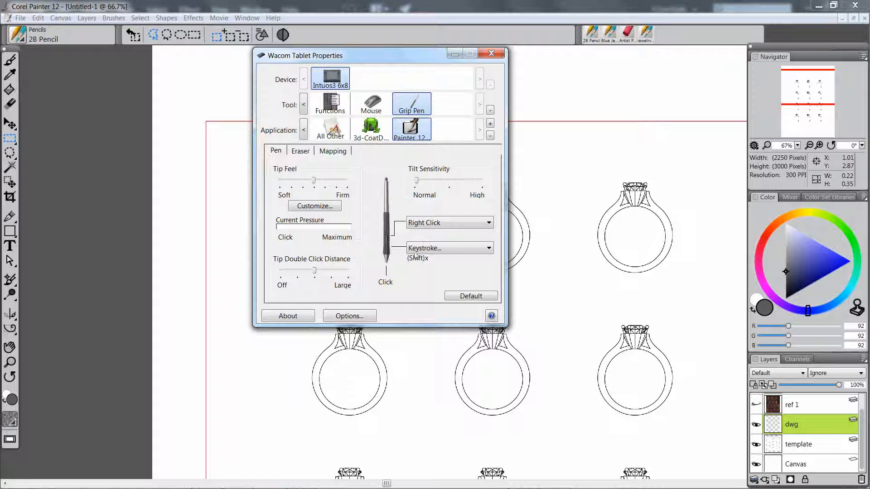
Inspect the keystroke definition of the grip pen's lower side switch without changing it, and close the tablet properties.
left_click(487, 249)
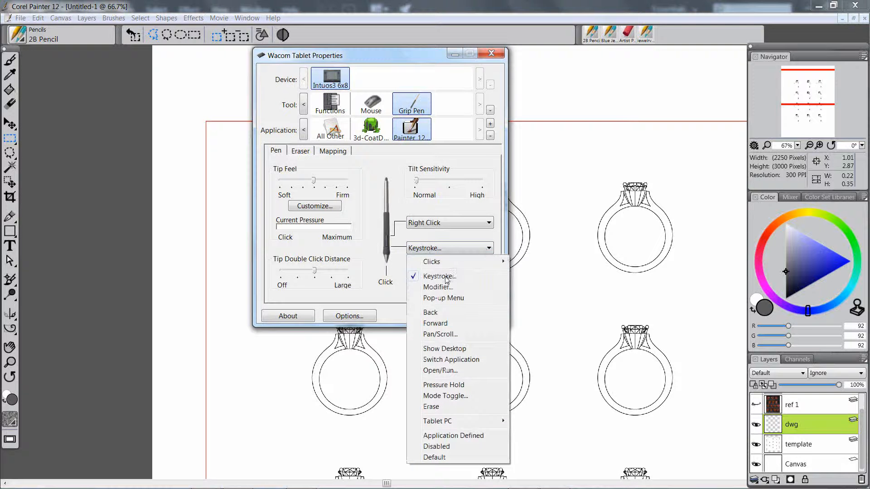
left_click(449, 280)
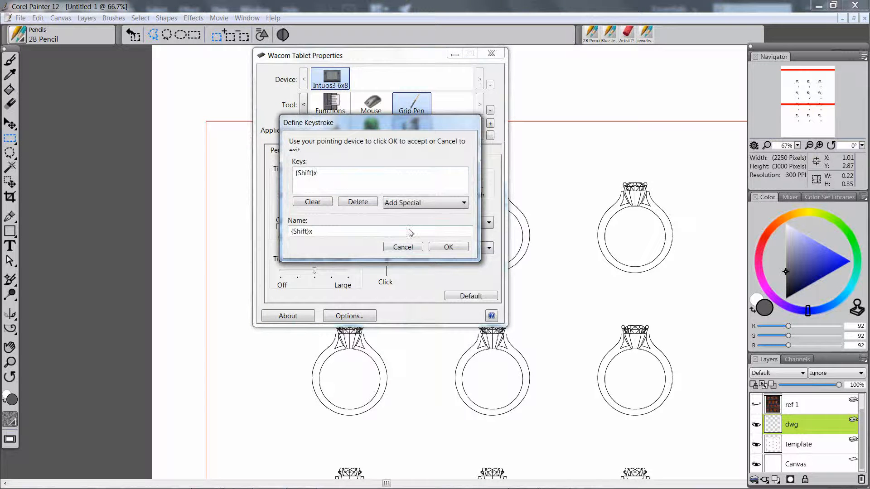
left_click(408, 248)
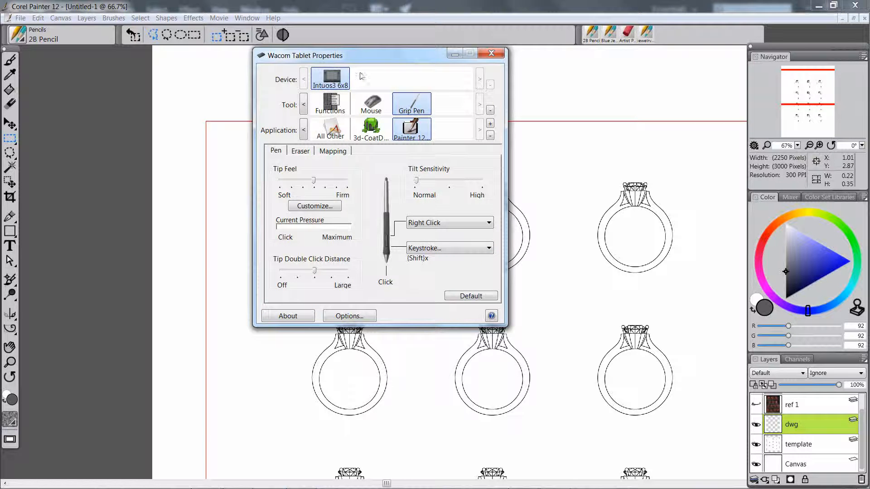
left_click(491, 54)
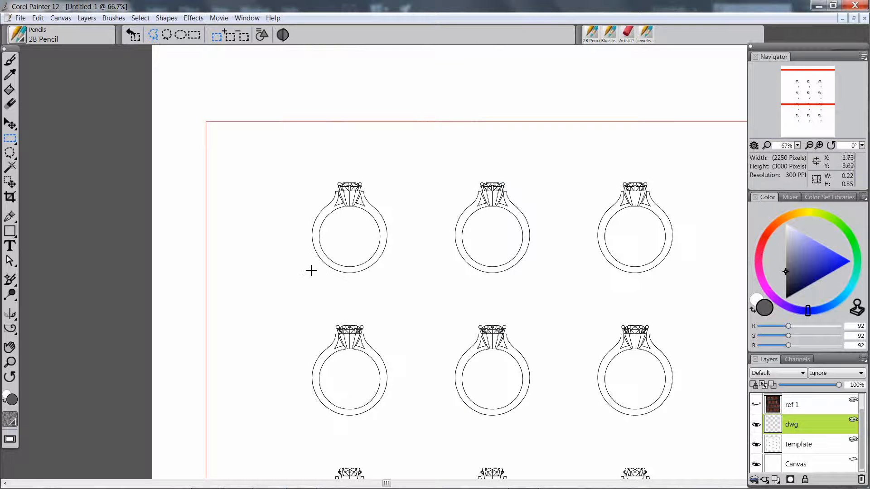
Switch to the Brush tool and set the 2B Pencil size to 3.6 with gray as the main color.
key("shift+x")
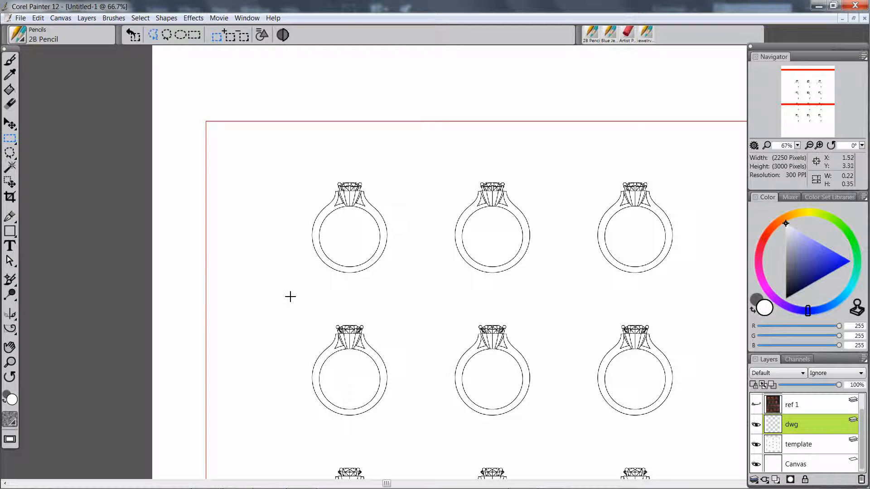
key("b")
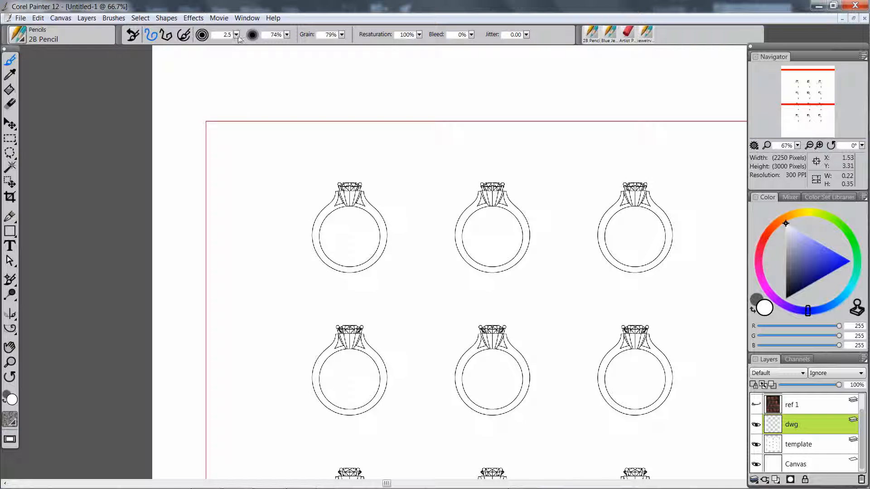
left_click_drag(236, 34, 240, 35)
key("shift+x")
Handwrite the shortcut notes "B = Brush", "R = Select" and "F = Floater/Layer adjuster" above the first row of rings.
mouse_move(228, 84)
left_mouse_down()
mouse_move(277, 81)
mouse_move(321, 88)
left_mouse_up()
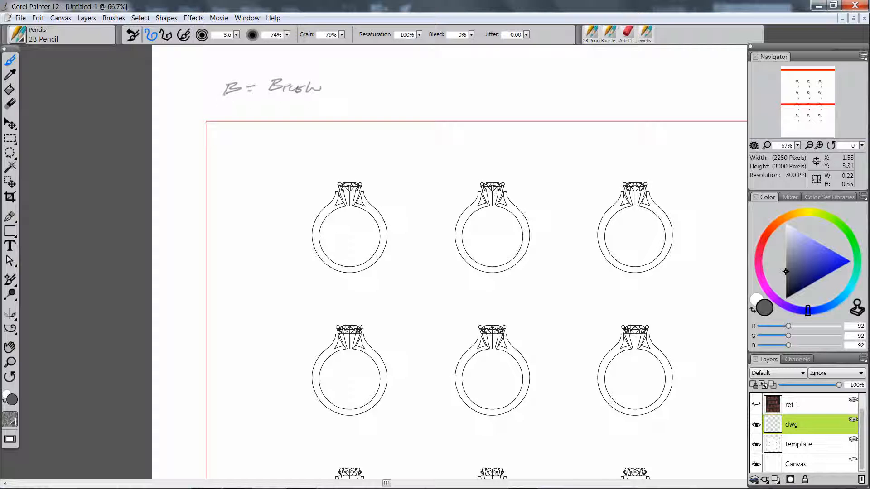
mouse_move(223, 95)
left_mouse_down()
mouse_move(288, 104)
mouse_move(276, 108)
mouse_move(316, 97)
mouse_move(328, 103)
left_mouse_up()
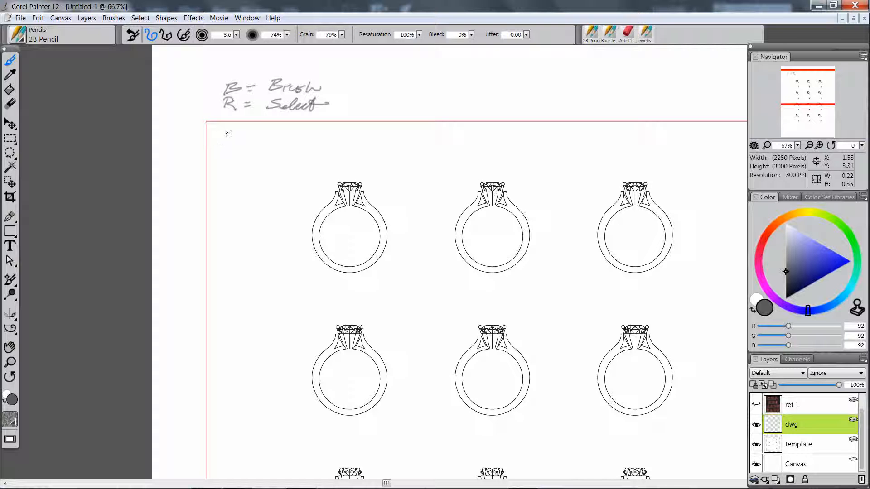
left_click_drag(220, 135, 235, 134)
left_click_drag(221, 141, 258, 146)
mouse_move(258, 136)
left_mouse_down()
mouse_move(308, 136)
mouse_move(315, 147)
mouse_move(399, 143)
mouse_move(406, 151)
mouse_move(439, 142)
left_mouse_up()
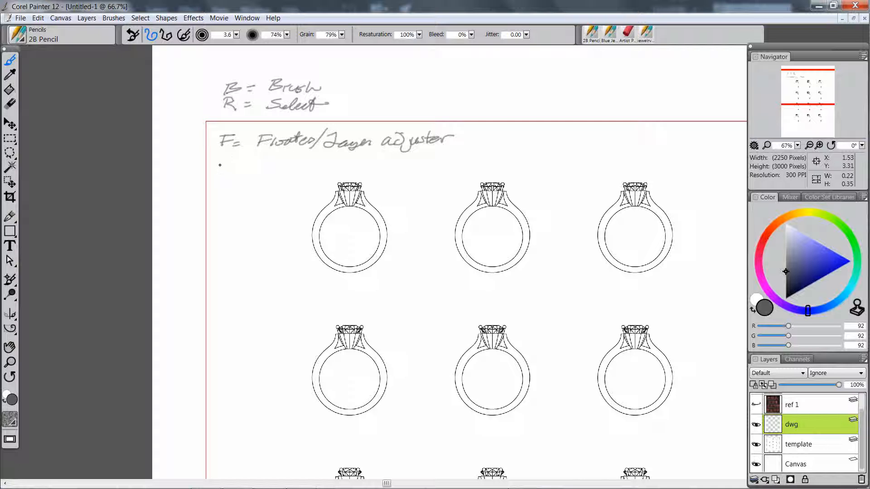
Handwrite the notes "W = Close Canvas" and "(Ctrl) A = Select All" below the layer adjuster note.
left_click_drag(219, 163, 244, 165)
left_click_drag(232, 170, 245, 169)
mouse_move(267, 161)
left_mouse_down()
mouse_move(269, 171)
mouse_move(364, 166)
left_mouse_up()
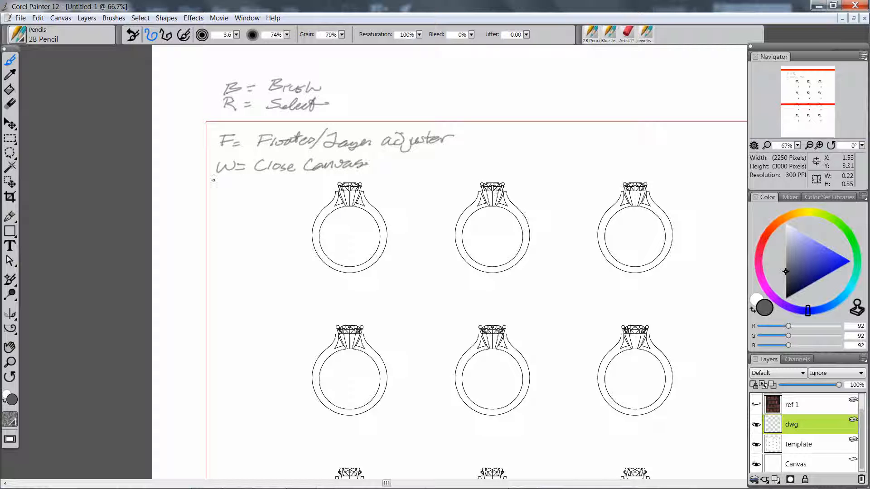
mouse_move(214, 183)
left_mouse_down()
mouse_move(244, 185)
mouse_move(212, 193)
mouse_move(337, 186)
mouse_move(347, 173)
mouse_move(369, 187)
mouse_move(383, 175)
mouse_move(350, 181)
left_mouse_up()
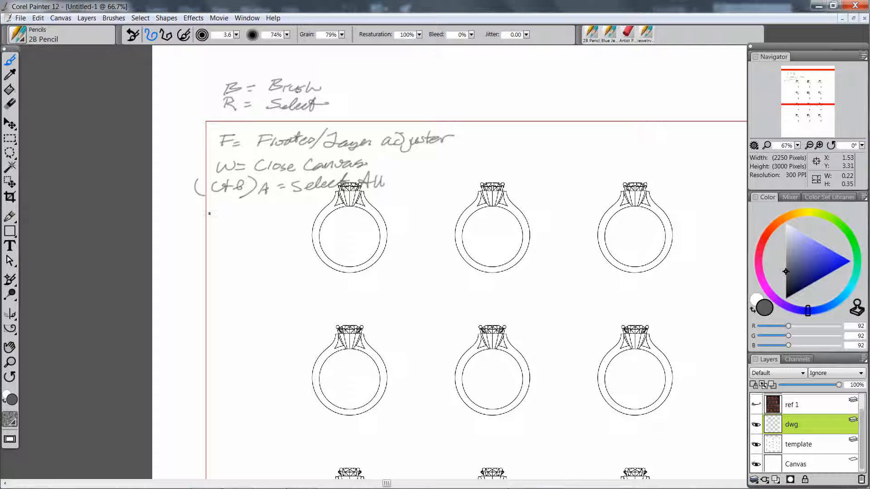
Start a "(Ctrl) C" note below the select all note and delete it with a rectangular selection.
mouse_move(199, 206)
left_mouse_down()
mouse_move(194, 222)
mouse_move(238, 207)
mouse_move(245, 222)
mouse_move(247, 213)
mouse_move(307, 219)
mouse_move(320, 212)
left_mouse_up()
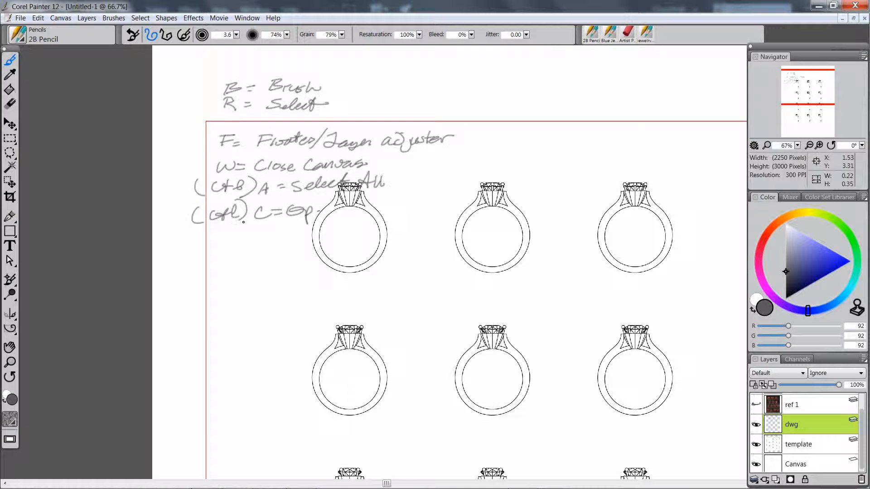
key("r")
mouse_move(184, 199)
left_mouse_down()
mouse_move(305, 245)
mouse_move(335, 243)
left_mouse_up()
key("Delete")
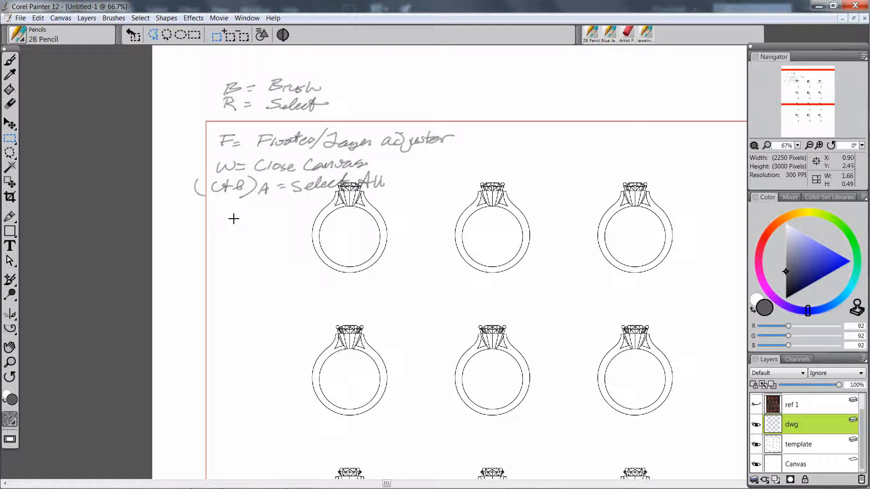
Handwrite the note "(Ctrl) X = Cut" with the brush below the select all note.
key("f")
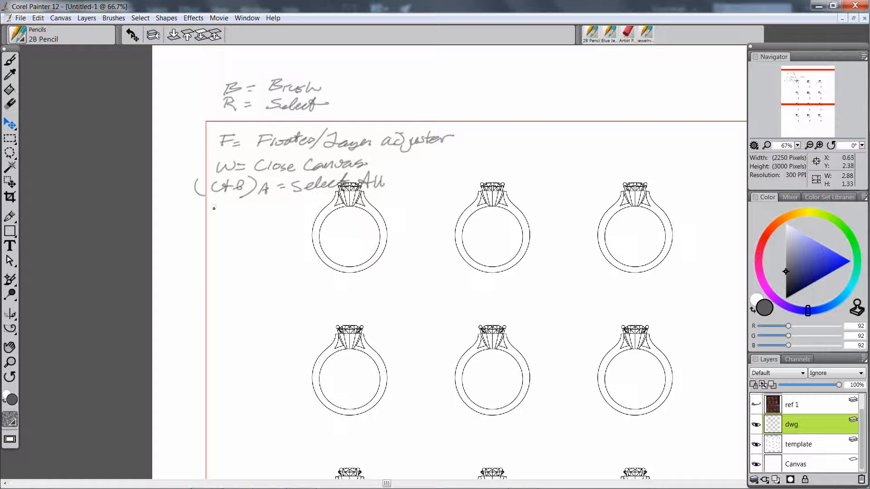
key("b")
mouse_move(200, 200)
left_mouse_down()
mouse_move(241, 223)
mouse_move(264, 220)
left_mouse_up()
mouse_move(265, 207)
left_mouse_down()
mouse_move(254, 220)
mouse_move(325, 204)
left_mouse_up()
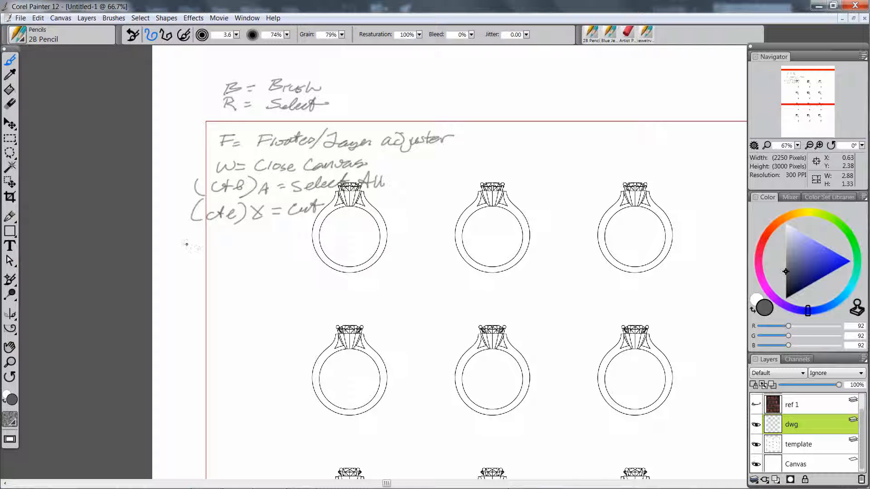
Handwrite a "Zoom" heading and the note "in = (Ctrl) Spacebar" below the cut note.
mouse_move(177, 245)
left_mouse_down()
mouse_move(204, 254)
mouse_move(255, 253)
left_mouse_up()
left_click(186, 275)
left_click_drag(187, 277, 186, 285)
left_click_drag(192, 285, 205, 285)
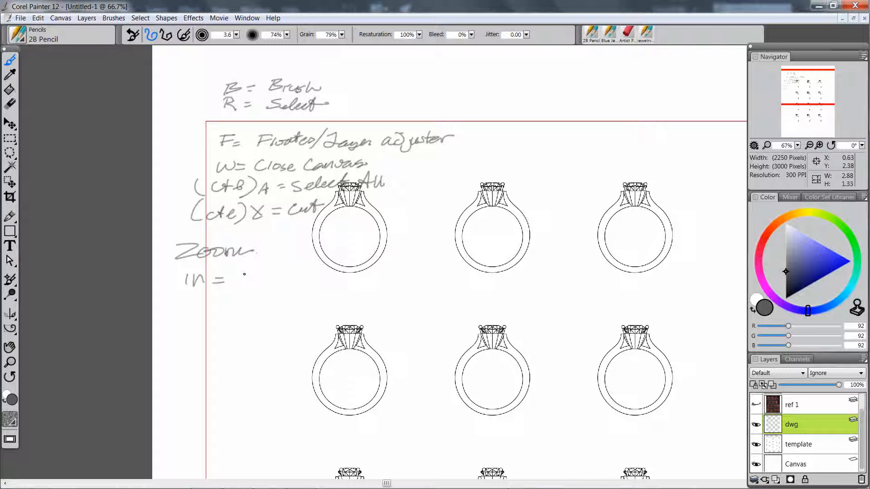
mouse_move(247, 274)
left_mouse_down()
mouse_move(245, 284)
mouse_move(274, 271)
mouse_move(234, 290)
left_mouse_up()
mouse_move(274, 265)
left_mouse_down()
mouse_move(275, 287)
mouse_move(305, 282)
left_mouse_up()
mouse_move(311, 274)
left_mouse_down()
mouse_move(312, 292)
mouse_move(317, 281)
mouse_move(384, 275)
left_mouse_up()
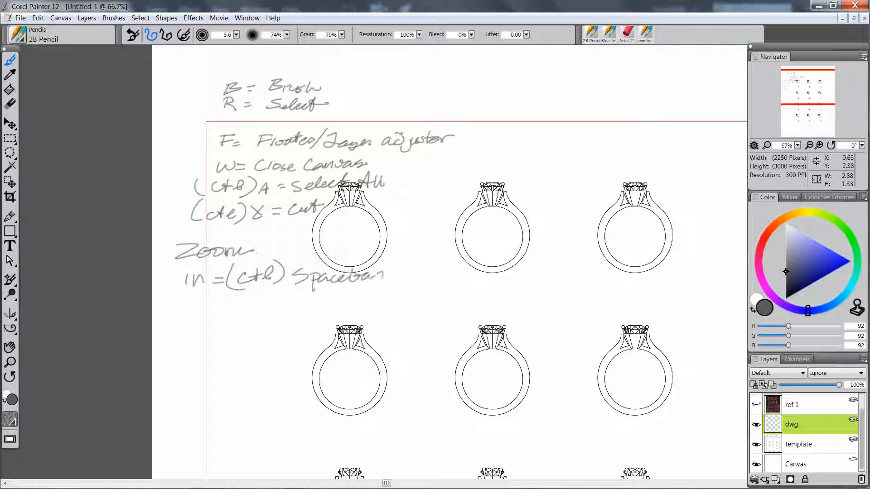
Zoom in to 400% on the setting of the second row's middle ring, and zoom back out to 75%.
left_click(269, 284)
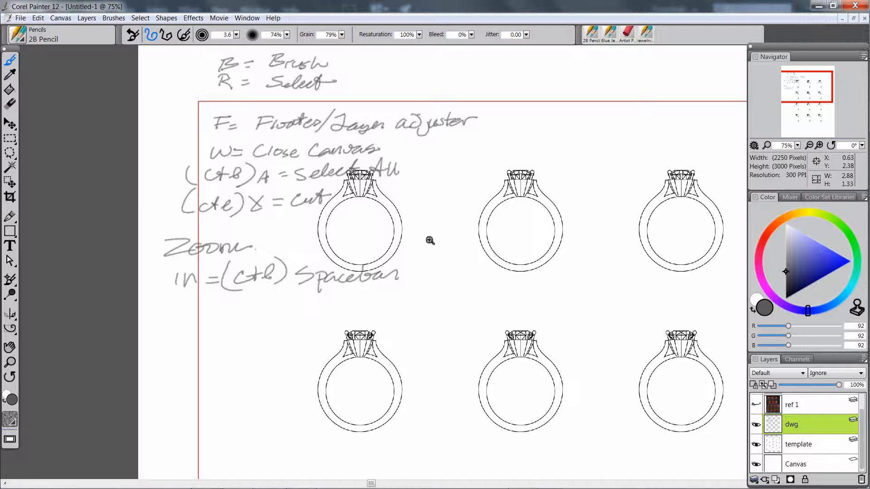
left_click(520, 185)
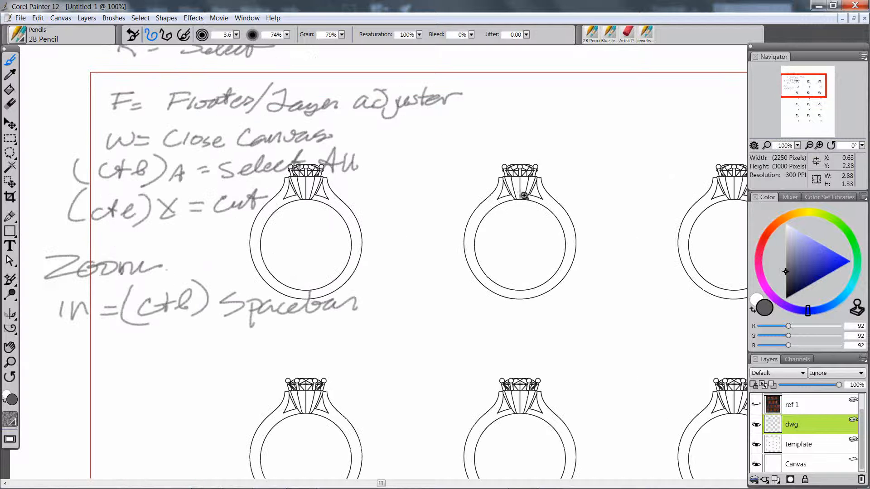
left_click(729, 407)
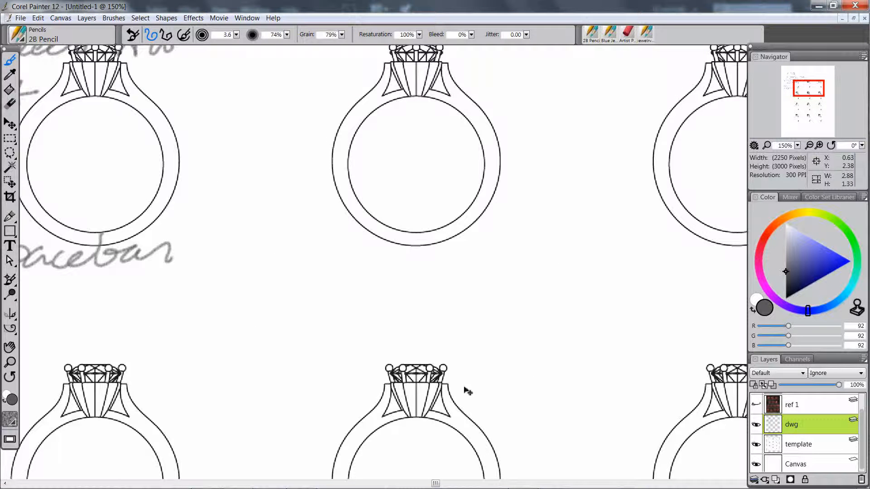
left_click(730, 402)
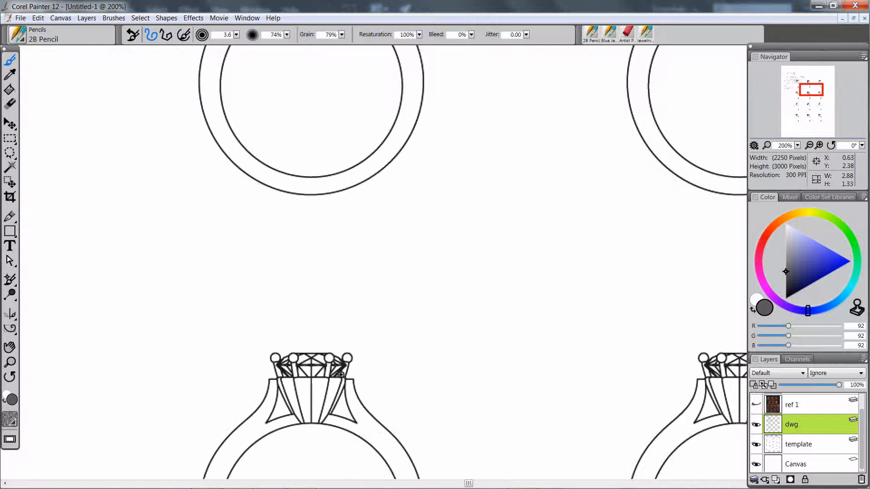
left_click(309, 381)
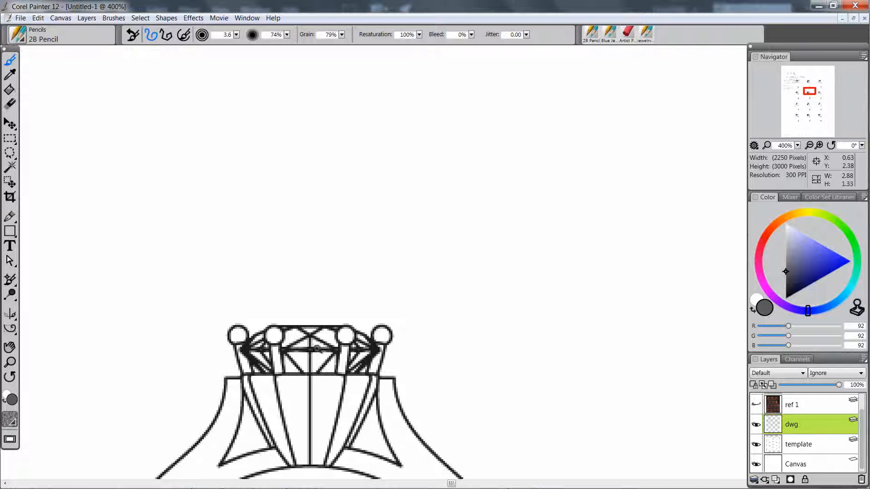
left_click(310, 266)
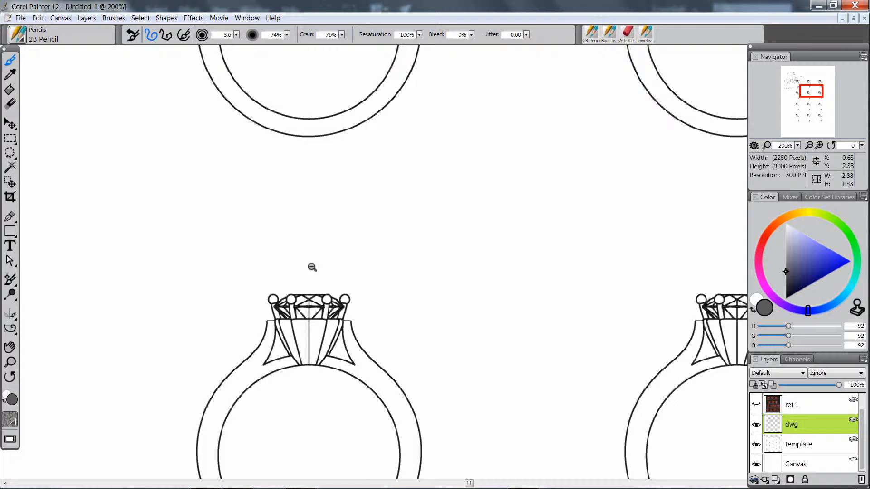
left_click(408, 252)
left_click(579, 277)
left_click(612, 282)
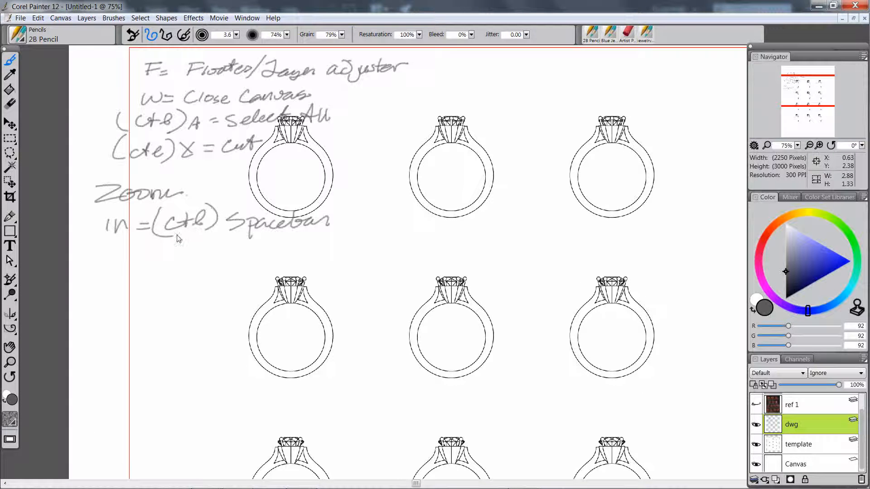
key("alt+space")
Handwrite the note "out = (Ctrl)(Alt) Spacebar" below the zoom-in note.
left_click(139, 252)
left_click_drag(106, 247, 150, 248)
left_click_drag(143, 252, 176, 257)
mouse_move(184, 242)
left_mouse_down()
mouse_move(183, 256)
mouse_move(193, 248)
left_mouse_up()
left_click_drag(190, 257, 245, 256)
mouse_move(252, 241)
left_mouse_down()
mouse_move(252, 257)
mouse_move(263, 245)
left_mouse_up()
mouse_move(261, 236)
left_mouse_down()
mouse_move(314, 244)
mouse_move(280, 244)
mouse_move(310, 254)
mouse_move(367, 247)
left_mouse_up()
Delete all the handwritten shortcut notes from the dwg layer using a rectangular selection.
key("space")
mouse_move(406, 268)
left_mouse_down()
mouse_move(398, 313)
mouse_move(439, 354)
left_mouse_up()
key("r")
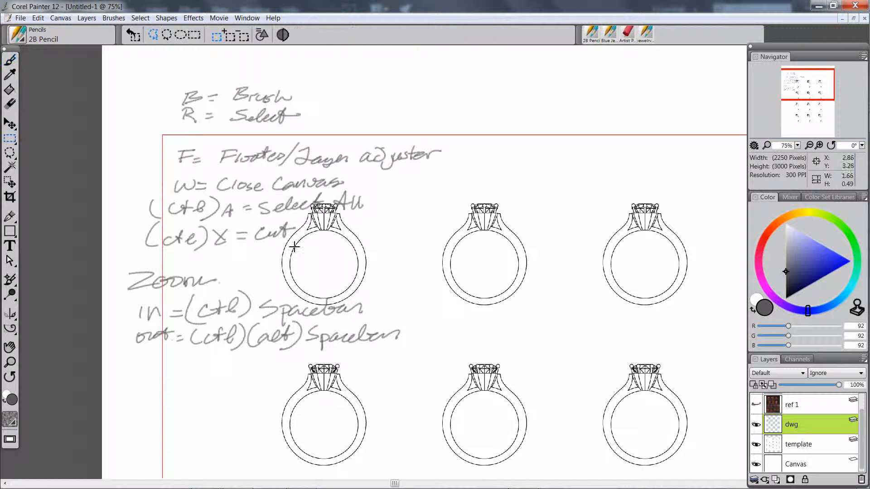
mouse_move(118, 73)
left_mouse_down()
mouse_move(275, 320)
mouse_move(473, 394)
mouse_move(445, 326)
mouse_move(369, 272)
left_mouse_up()
key("Delete")
key("space")
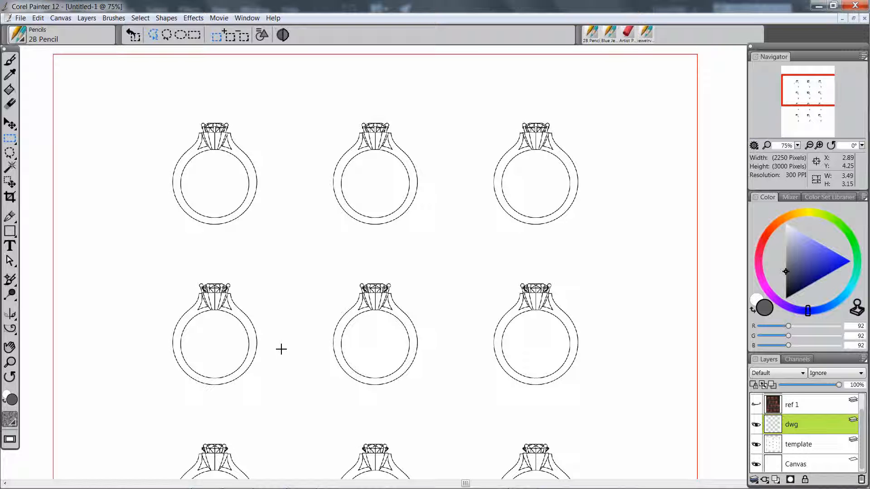
Turn on Mirror Painting with both the vertical and horizontal symmetry planes.
left_click(10, 316)
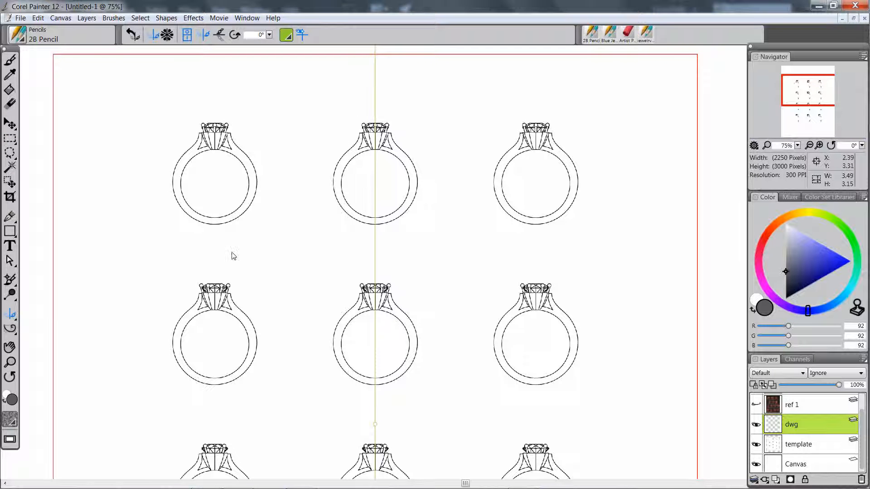
left_click(216, 34)
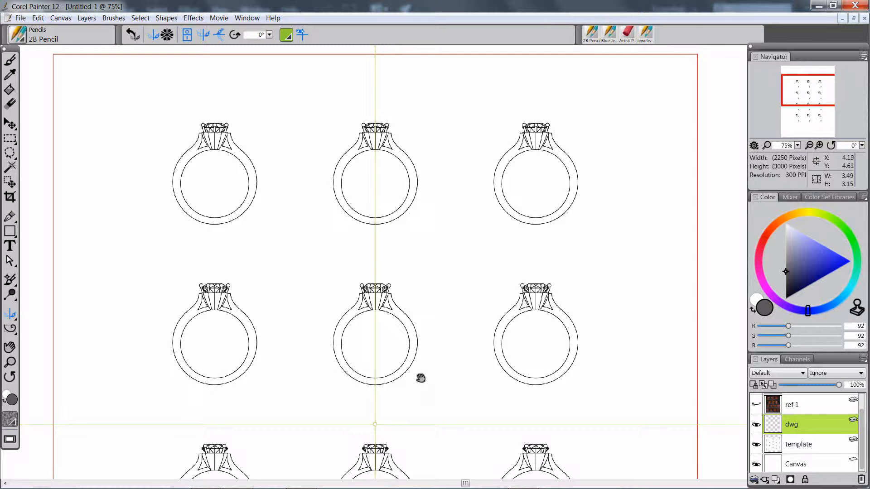
left_click_drag(421, 376, 435, 297)
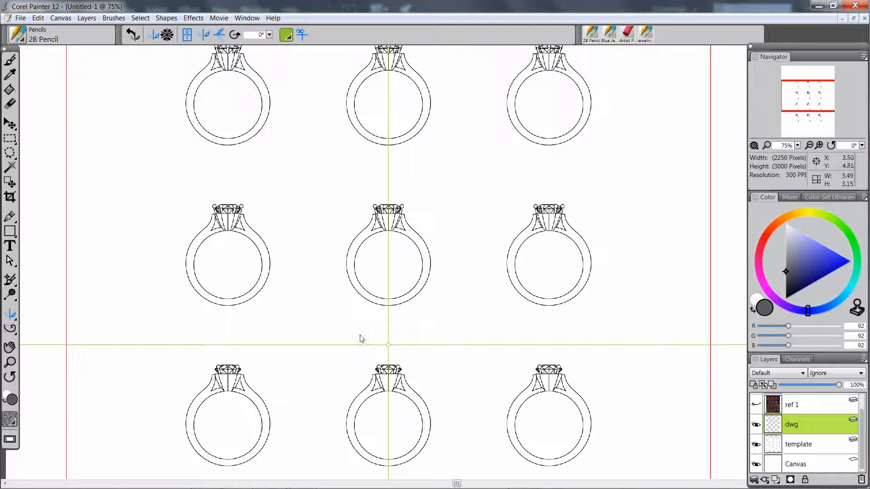
Sketch arrows, a heart and a smiley face with the 2B Pencil near the plane intersection, mirrored into four quadrants.
key("b")
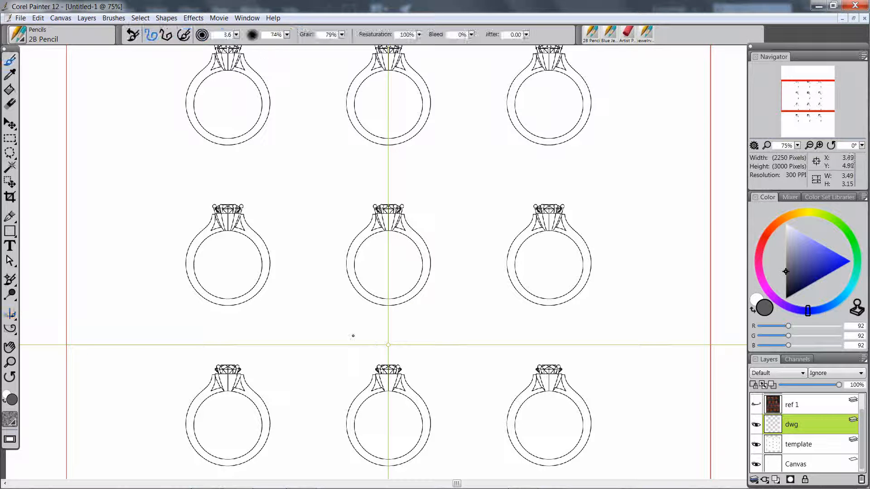
mouse_move(365, 329)
left_mouse_down()
mouse_move(363, 340)
mouse_move(375, 336)
left_mouse_up()
left_click_drag(375, 326, 362, 340)
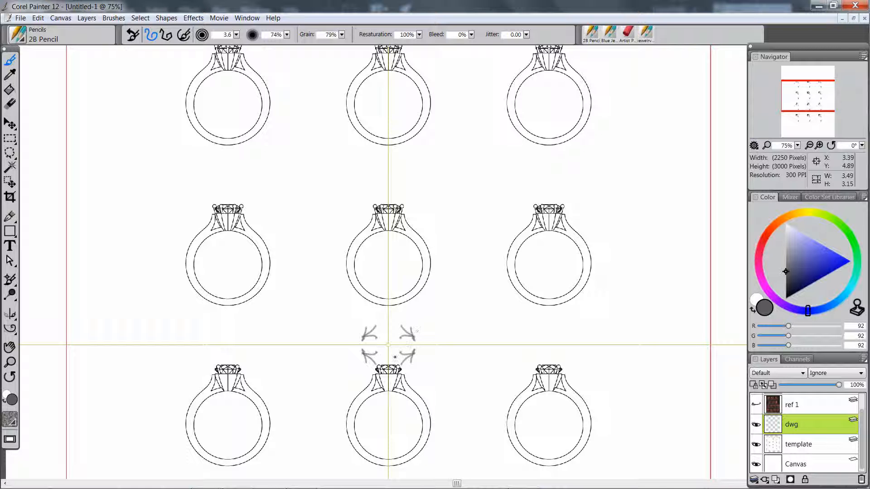
mouse_move(361, 336)
left_mouse_down()
mouse_move(348, 326)
mouse_move(367, 325)
left_mouse_up()
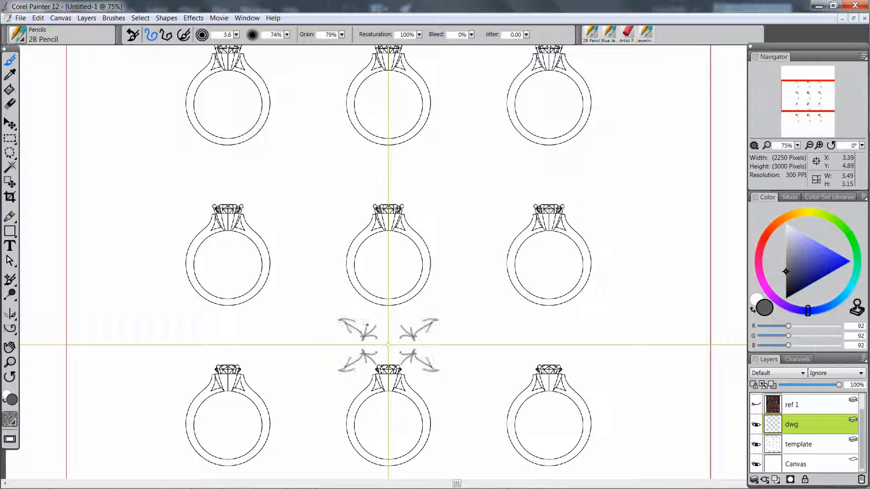
mouse_move(445, 322)
left_mouse_down()
mouse_move(453, 312)
mouse_move(455, 333)
mouse_move(472, 317)
mouse_move(459, 316)
left_mouse_up()
mouse_move(303, 298)
left_mouse_down()
mouse_move(322, 297)
mouse_move(325, 286)
mouse_move(323, 296)
left_mouse_up()
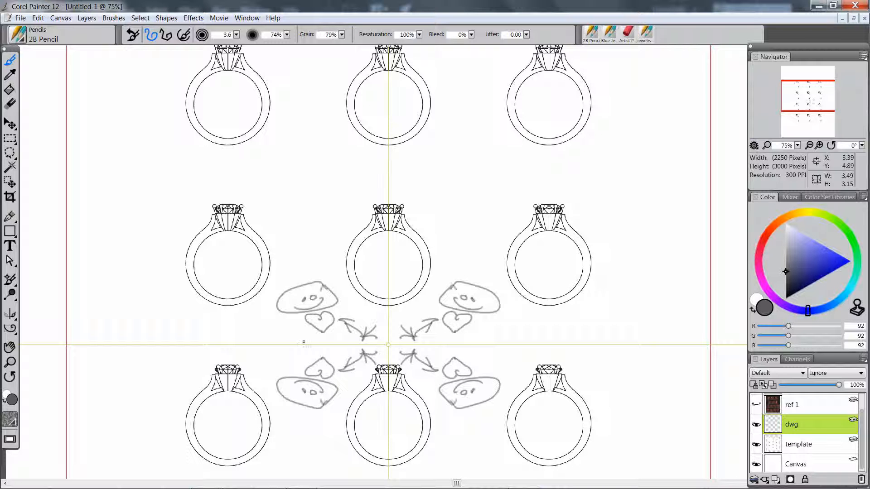
Undo all the mirrored arrow, heart and smiley face strokes.
key("ctrl+z")
key("ctrl+z")
key("ctrl+z")
key("ctrl+z")
key("ctrl+z")
key("ctrl+z")
key("ctrl+z")
key("ctrl+z")
key("ctrl+z")
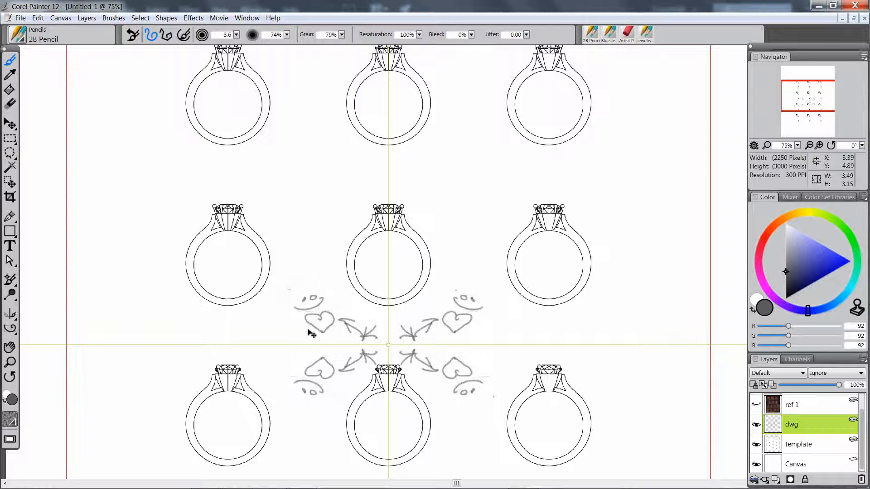
key("ctrl+z")
key("ctrl+z")
key("ctrl+z")
key("ctrl+z")
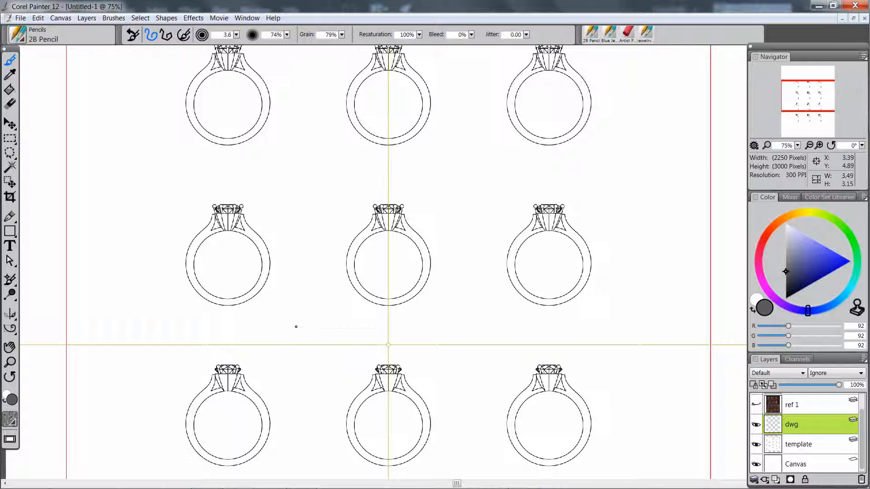
Sketch a double-headed arrow pointing diagonally from the plane intersection, mirrored four ways, and undo its strokes.
left_click_drag(364, 326, 363, 339)
left_click_drag(362, 337, 339, 319)
left_click_drag(354, 320, 339, 319)
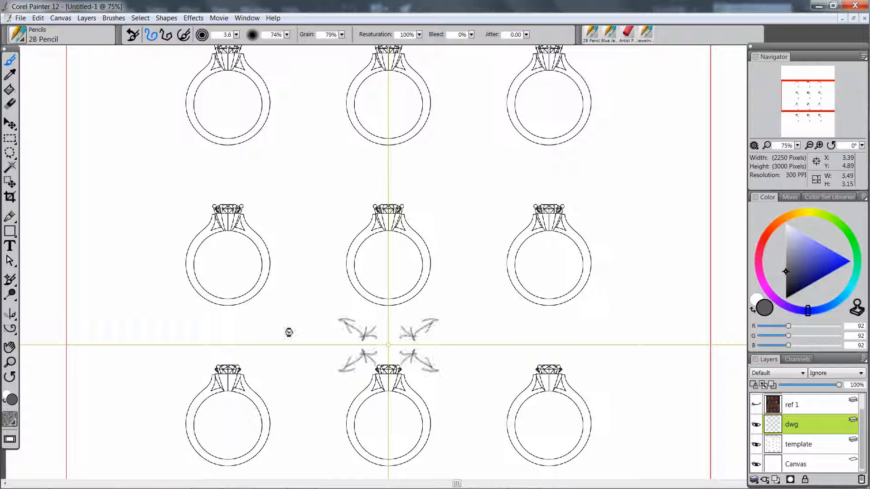
key("ctrl+z")
key("ctrl+z")
key("ctrl+z")
key("ctrl+z")
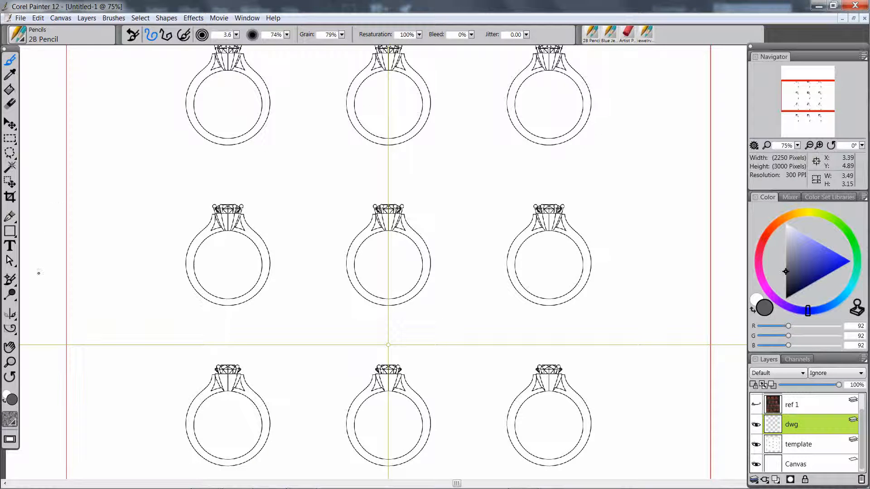
Turn off the horizontal mirror plane and sketch an arrow, an oval and a heart mirrored across the vertical plane.
left_click(10, 314)
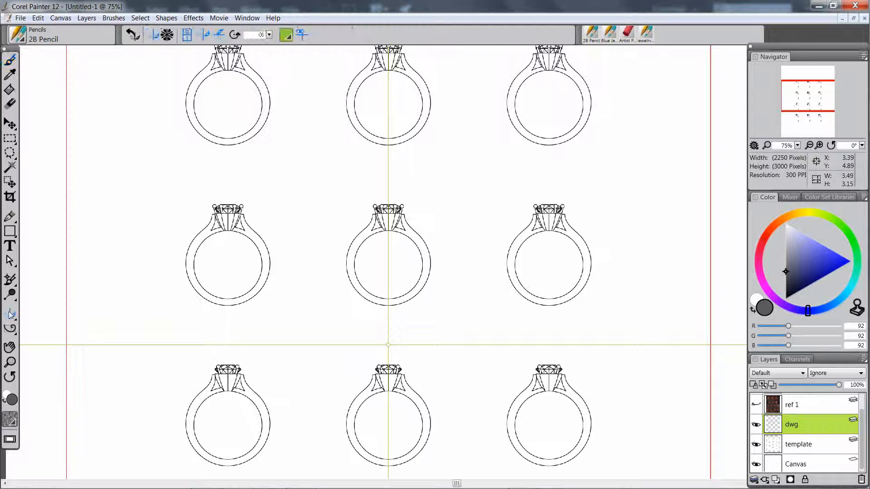
left_click(218, 35)
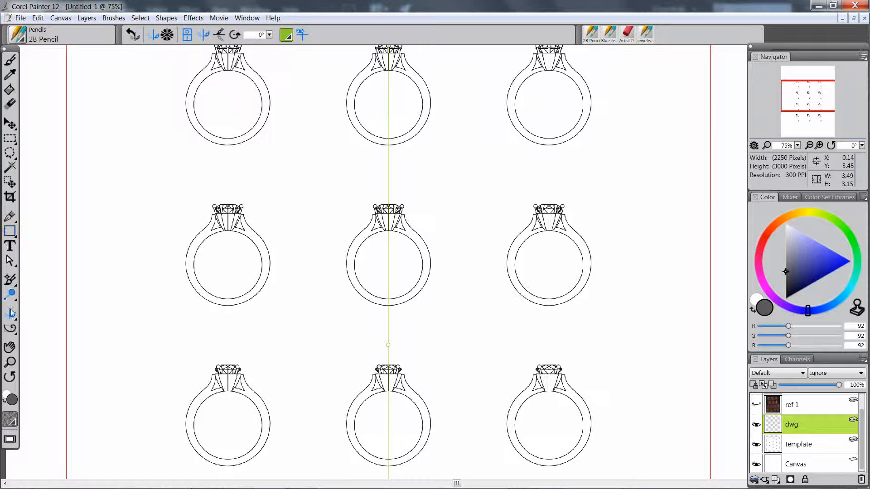
key("b")
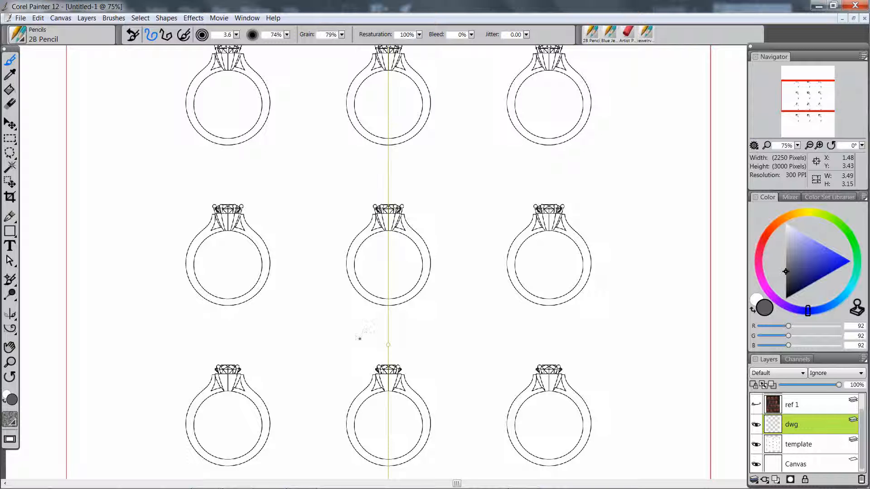
left_click_drag(358, 328, 343, 349)
mouse_move(342, 334)
left_mouse_down()
mouse_move(344, 351)
mouse_move(368, 343)
mouse_move(345, 383)
left_mouse_up()
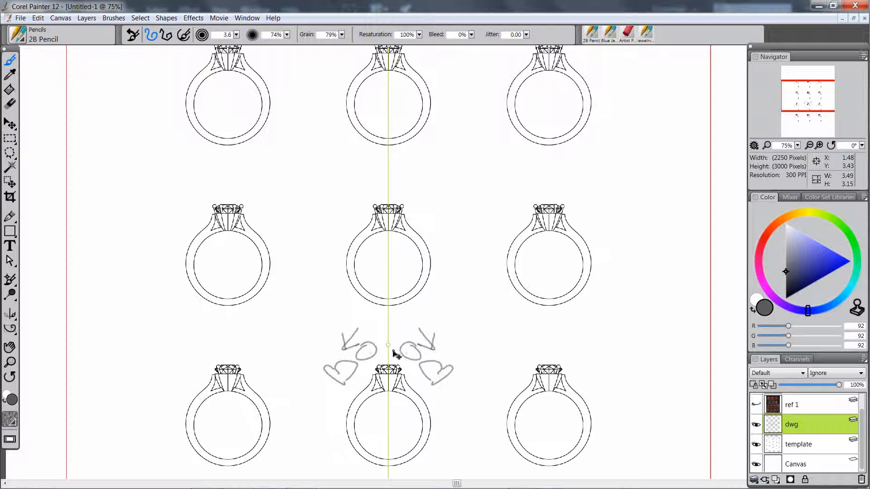
Undo the arrow, oval and heart strokes mirrored across the vertical plane.
key("ctrl+z")
key("ctrl+z")
key("ctrl+z")
key("ctrl+z")
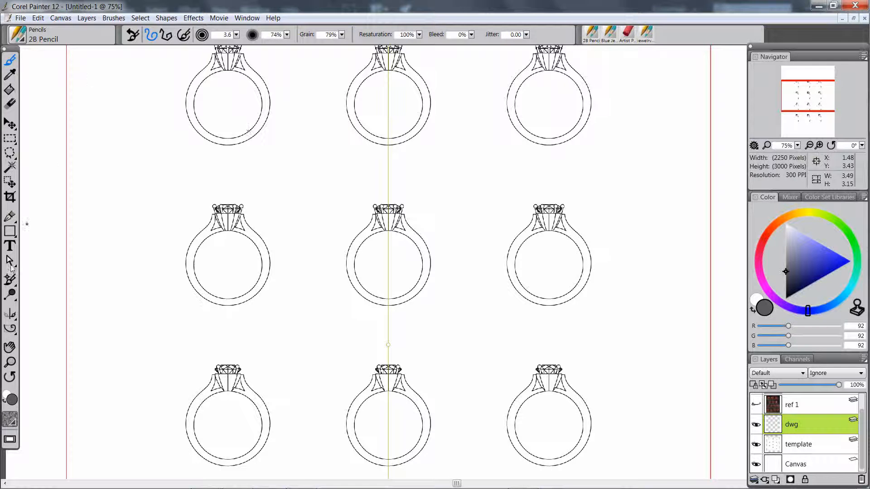
Turn off the vertical mirror plane and switch from Mirror Painting to Kaleidoscope painting.
left_click(11, 314)
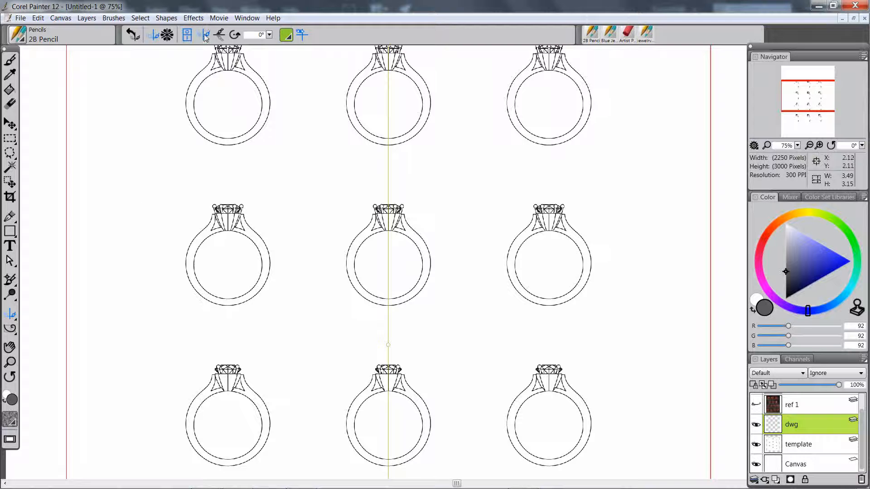
left_click(202, 40)
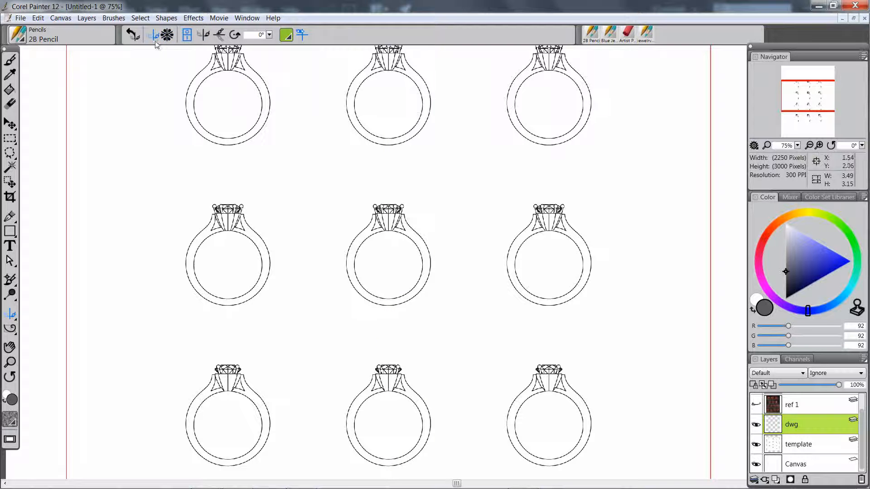
left_click(166, 35)
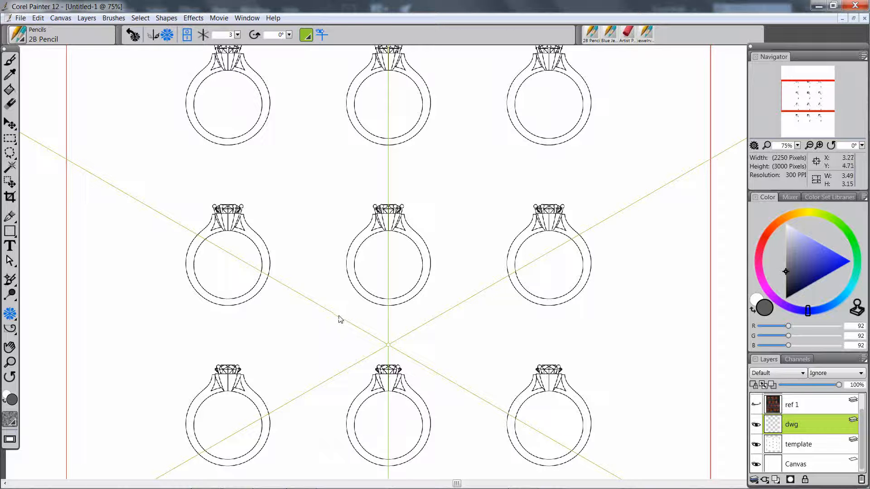
Sketch a small motif of hearts, rounded shapes and diamonds around the center of the three-plane kaleidoscope.
key("b")
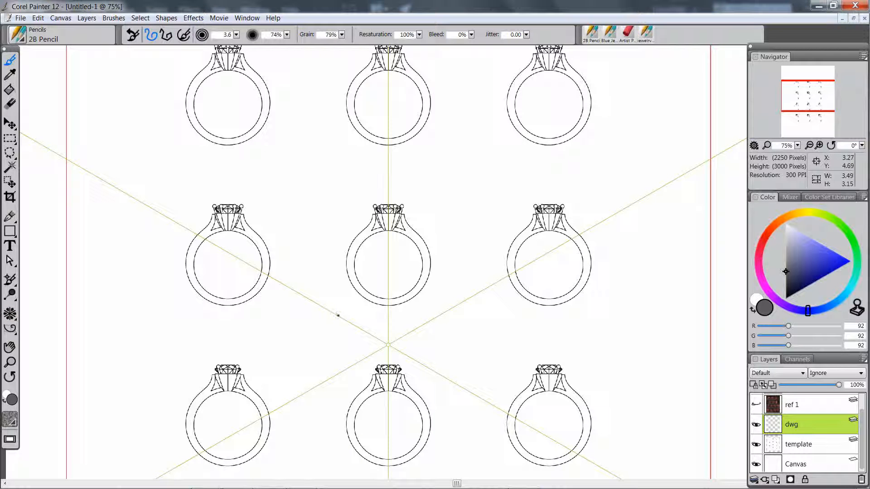
left_click_drag(338, 315, 352, 321)
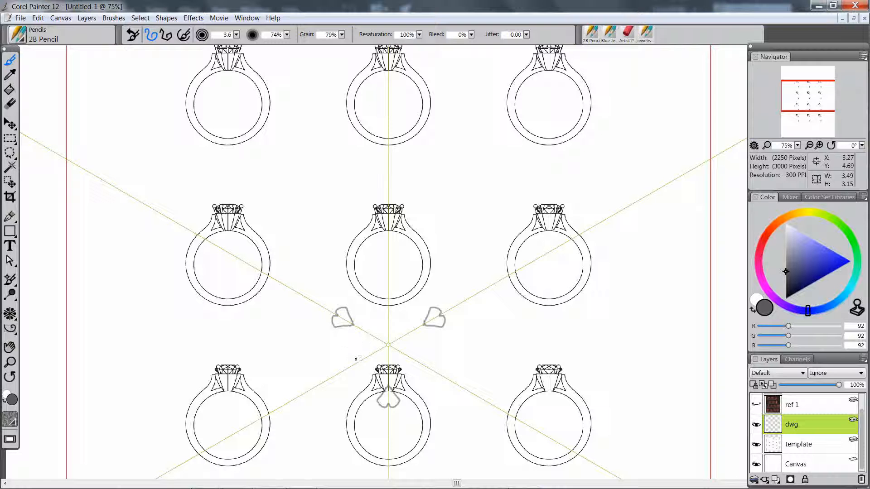
mouse_move(341, 356)
left_mouse_down()
mouse_move(363, 370)
mouse_move(345, 353)
left_mouse_up()
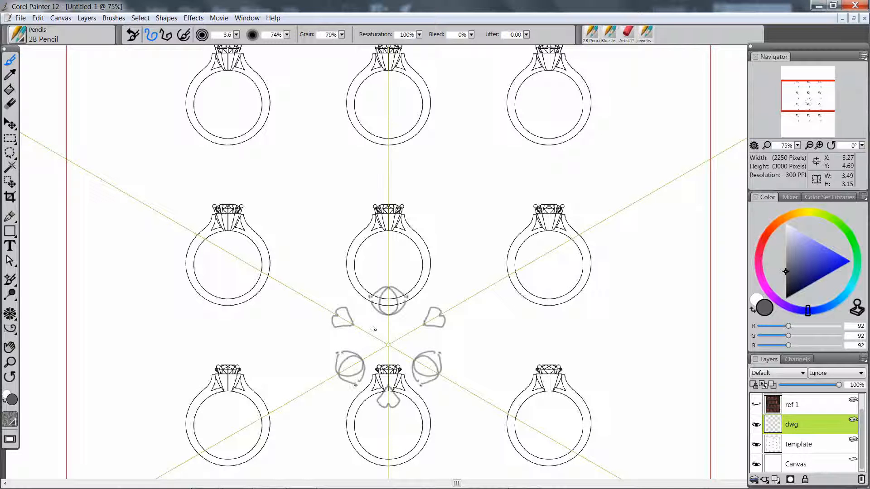
mouse_move(377, 345)
left_mouse_down()
mouse_move(362, 338)
mouse_move(353, 345)
mouse_move(367, 353)
mouse_move(377, 346)
left_mouse_up()
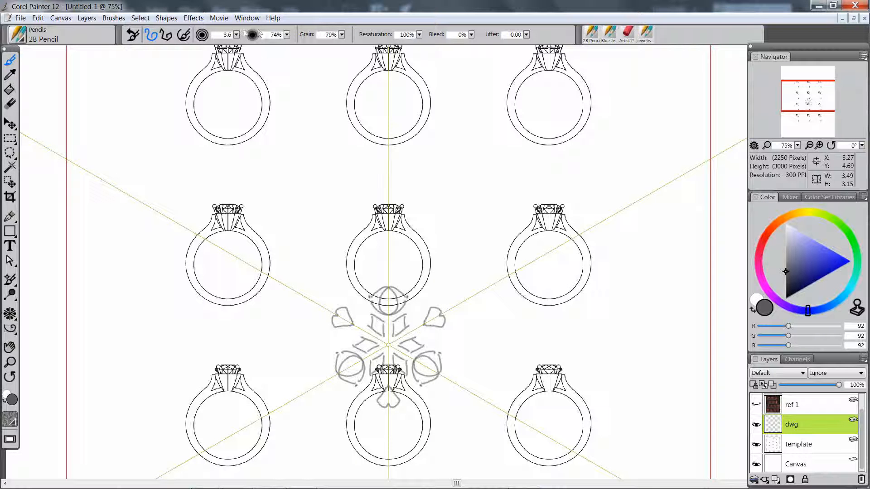
Set the number of kaleidoscope planes to 12.
left_click(10, 313)
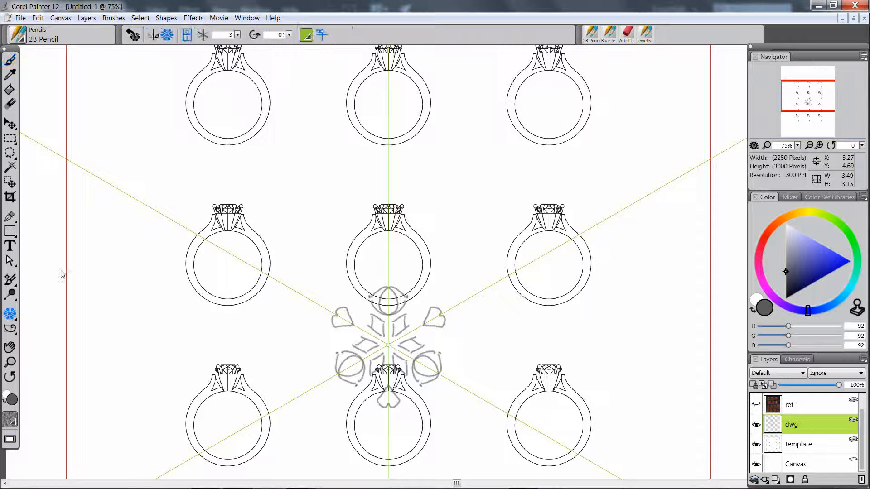
left_click(236, 35)
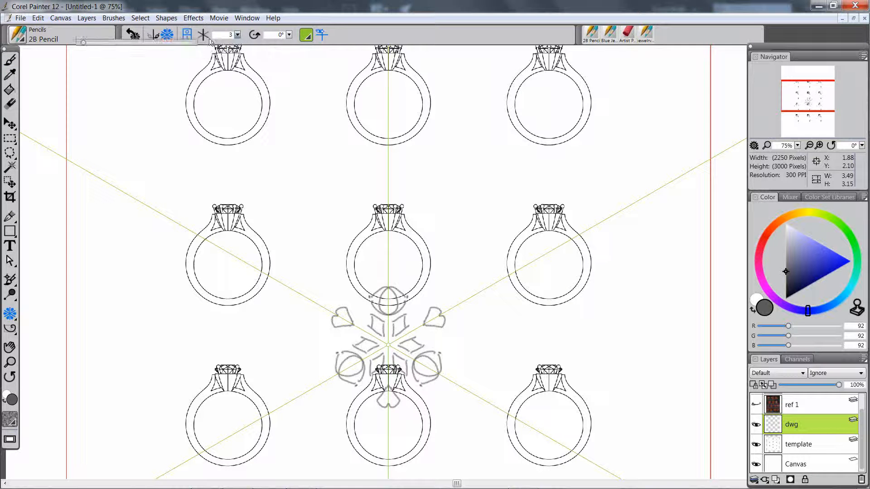
left_click(153, 43)
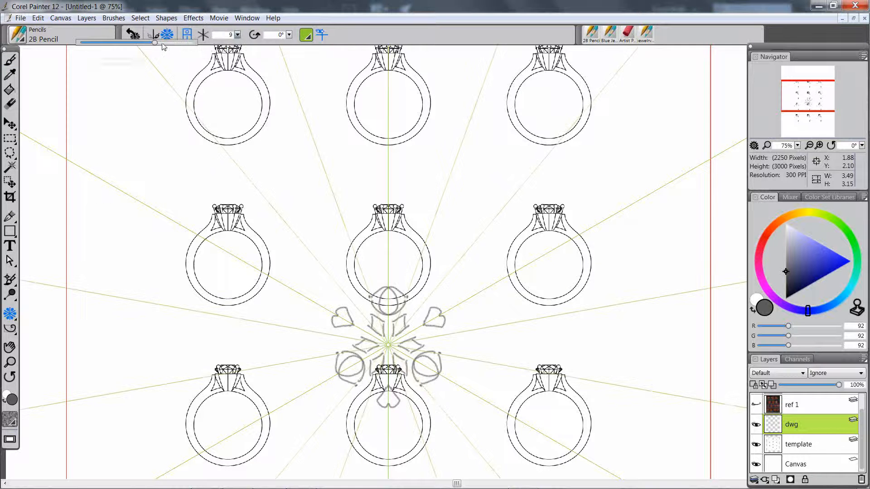
left_click(190, 43)
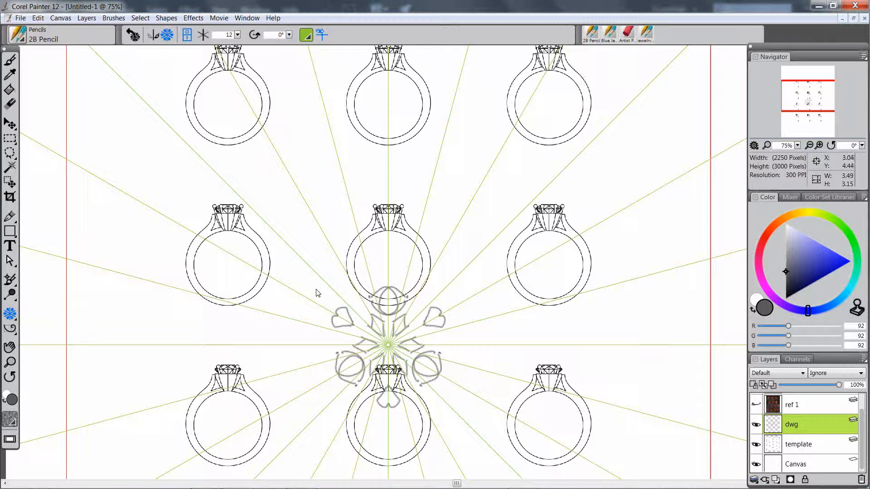
Cut the kaleidoscope motif from the dwg layer using a rectangular selection around it.
key("r")
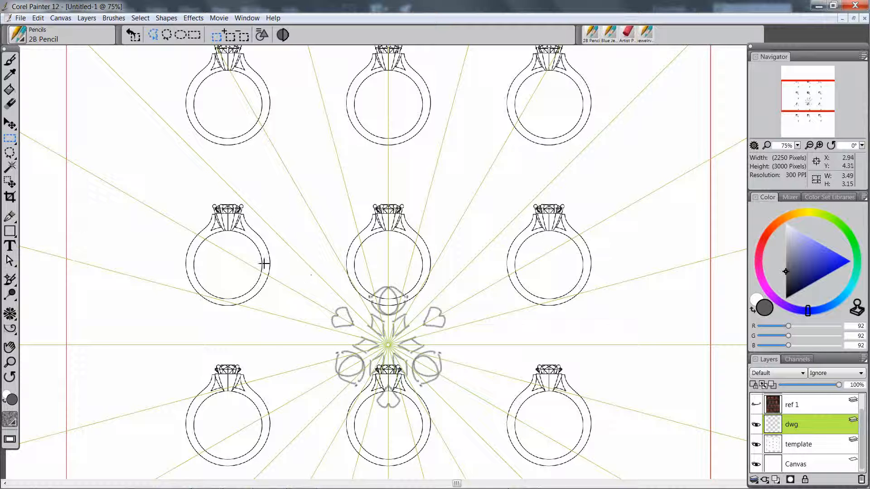
left_click_drag(313, 250, 473, 435)
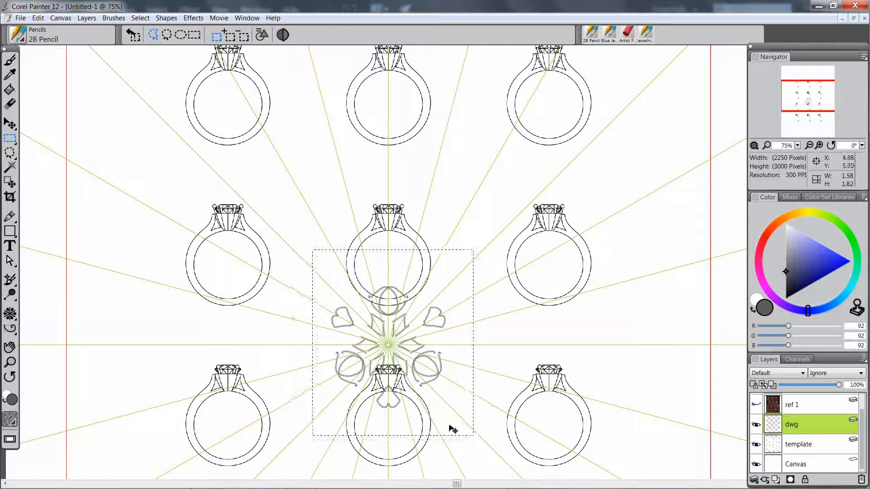
key("ctrl+x")
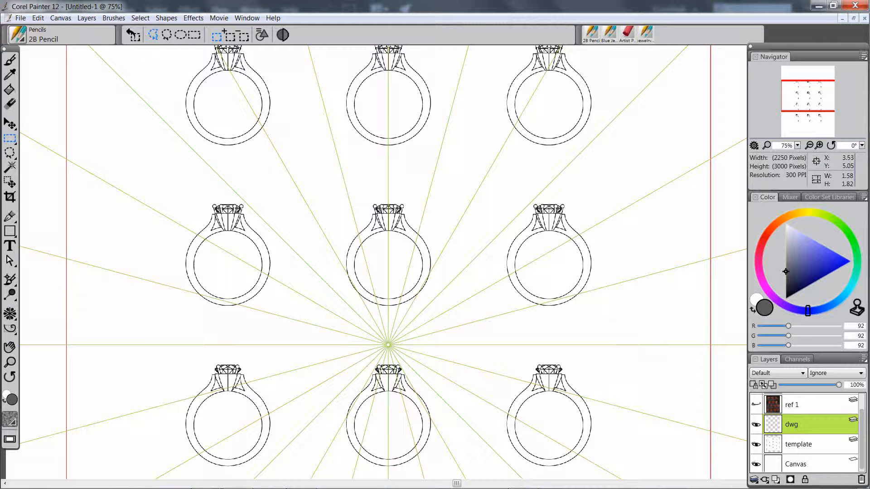
Sketch a large looping flower pattern from the center of the 12-plane kaleidoscope, and undo it.
key("b")
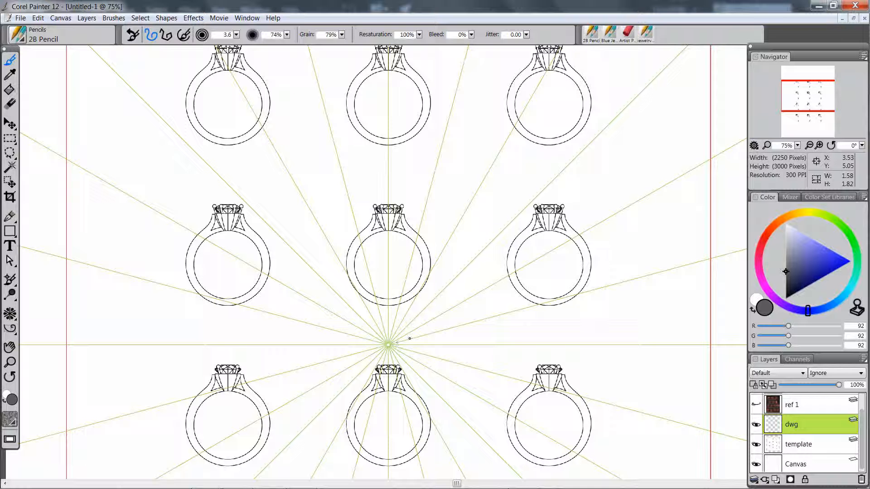
mouse_move(411, 339)
left_mouse_down()
mouse_move(450, 321)
mouse_move(461, 315)
mouse_move(448, 313)
mouse_move(470, 300)
mouse_move(496, 297)
mouse_move(486, 319)
mouse_move(388, 346)
left_mouse_up()
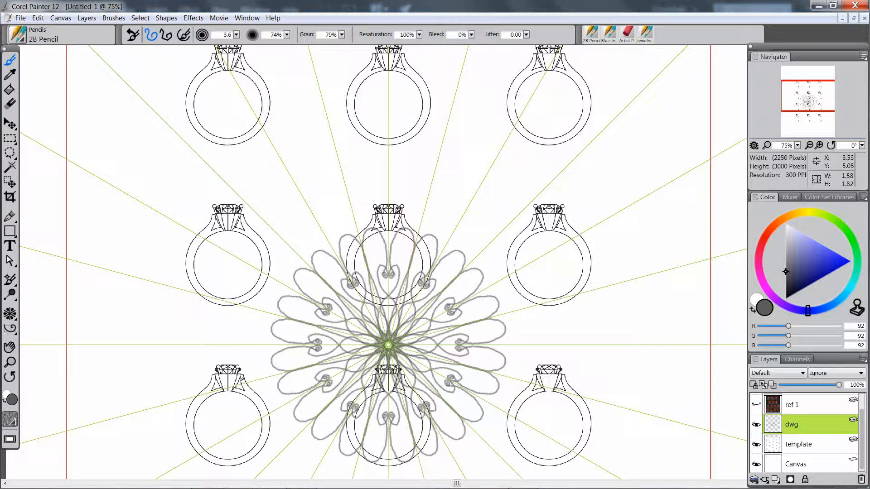
key("ctrl+z")
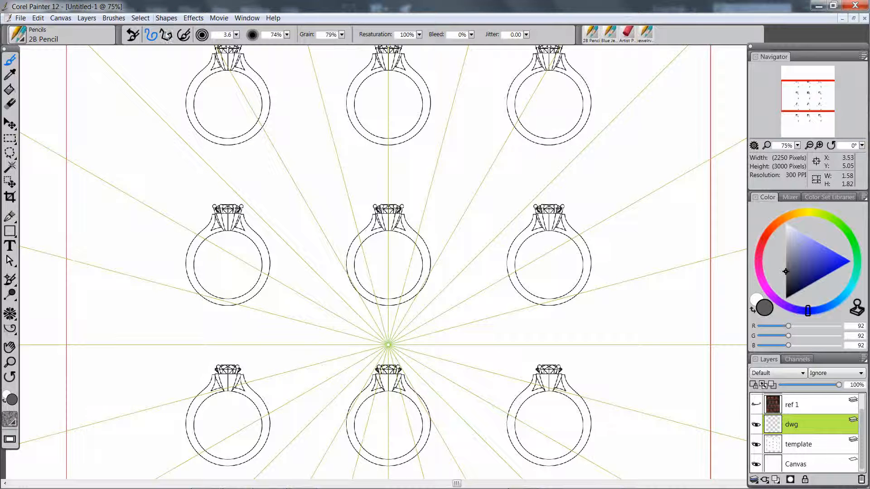
Switch the symmetry mode from Kaleidoscope back to Mirror Painting.
left_click(10, 317)
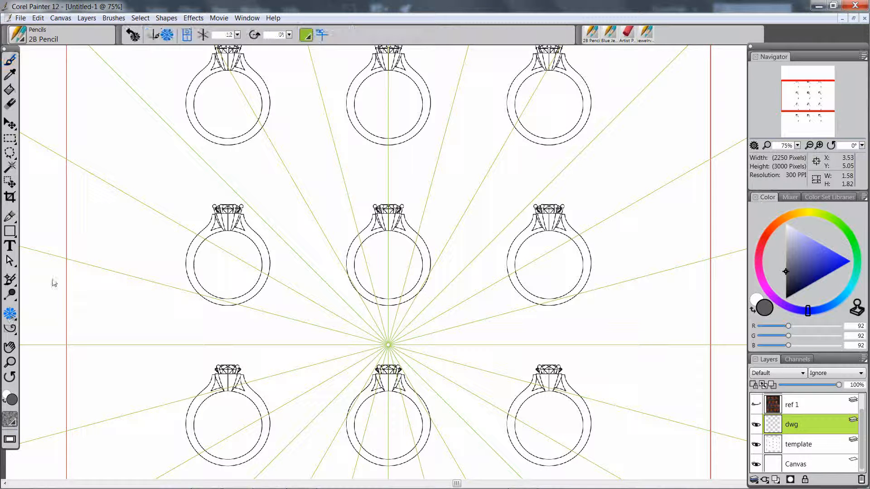
left_click(156, 38)
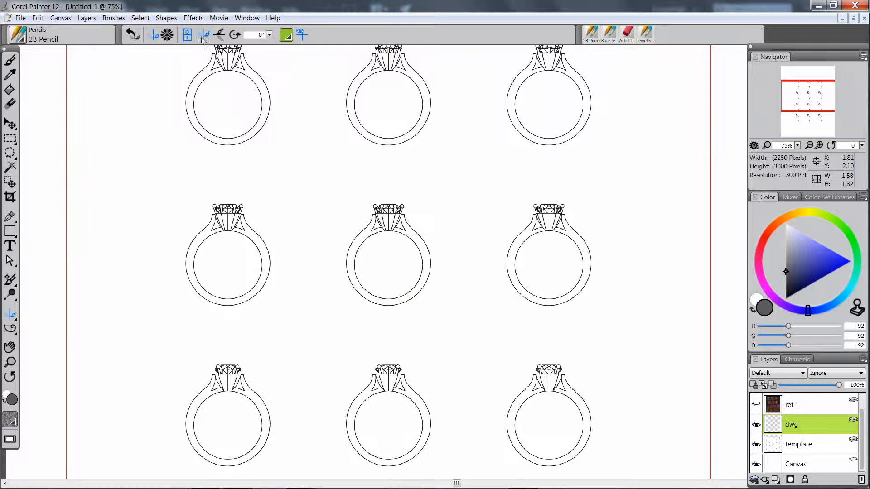
Turn on the vertical mirror plane through the middle column of rings.
left_click(203, 40)
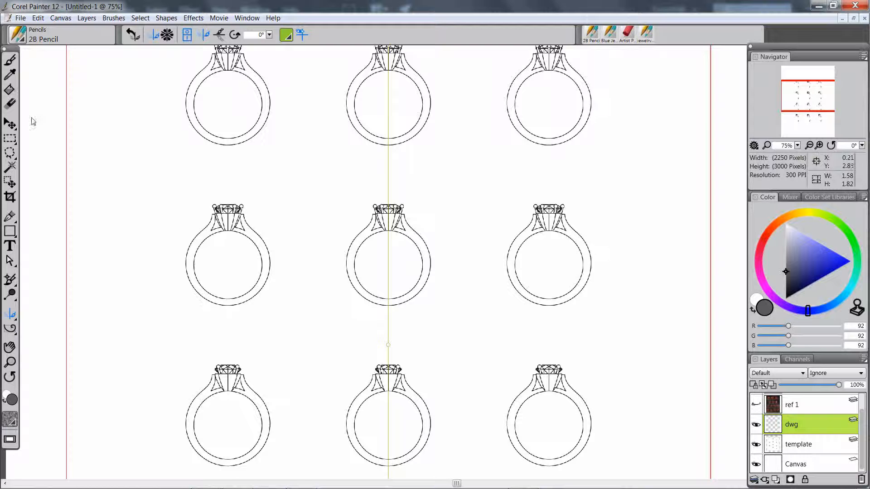
Sample the red of the template's vertical border line and the white of the paper alternately with the Dropper.
left_click(10, 74)
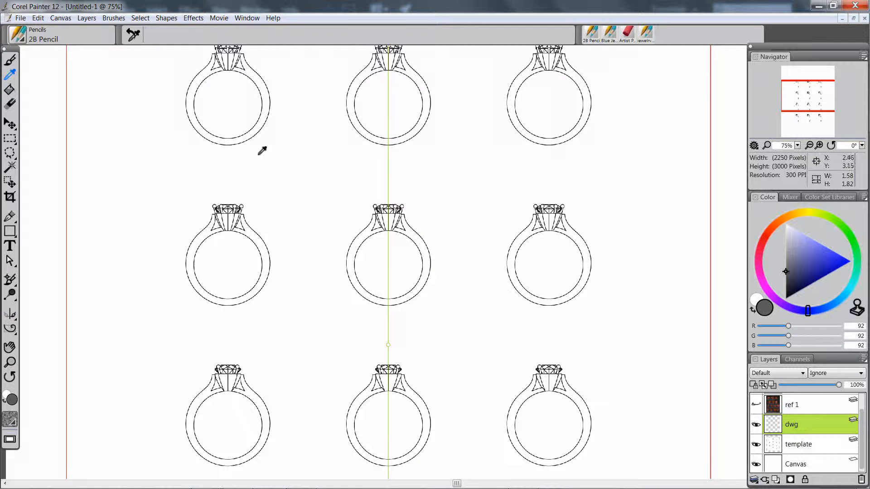
left_click(249, 139, "ctrl")
left_click_drag(77, 205, 321, 227)
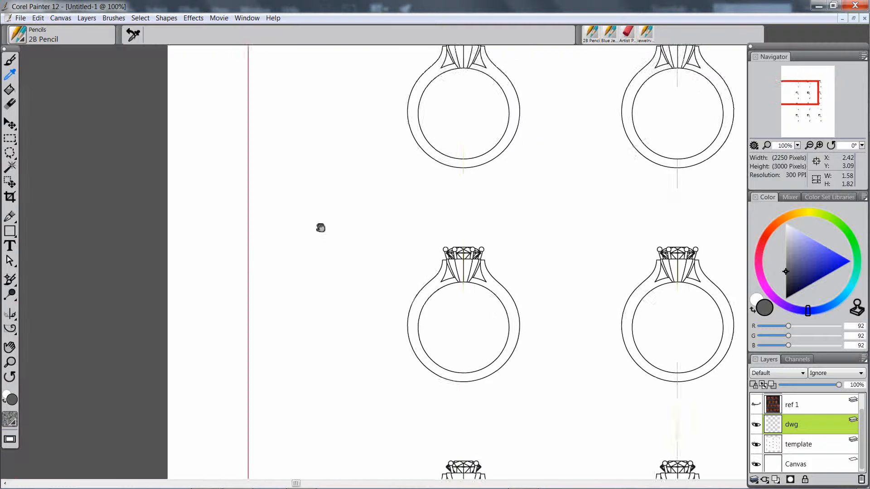
left_click(259, 266, "ctrl")
left_click(249, 274, "ctrl")
left_click(245, 283, "ctrl")
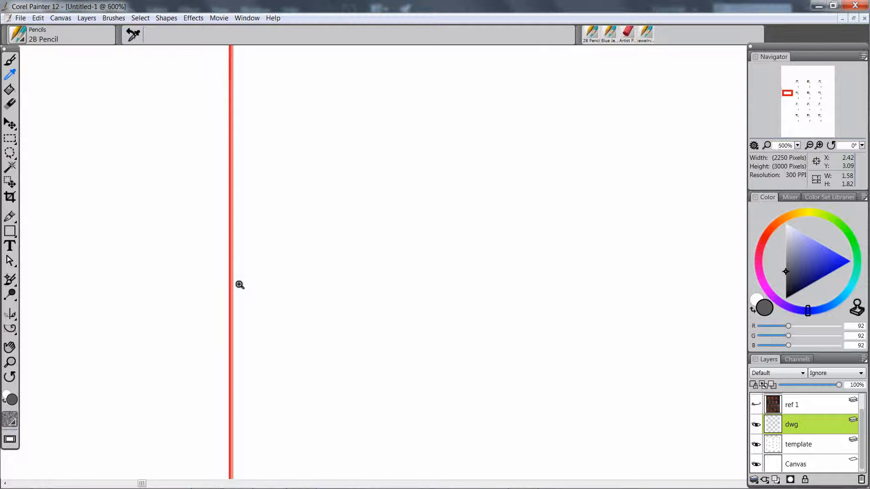
left_click(239, 285, "ctrl")
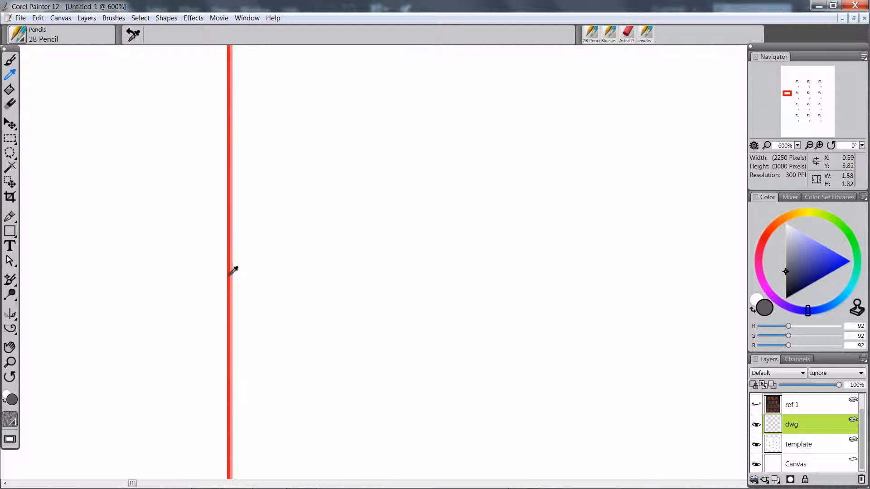
left_click(231, 273)
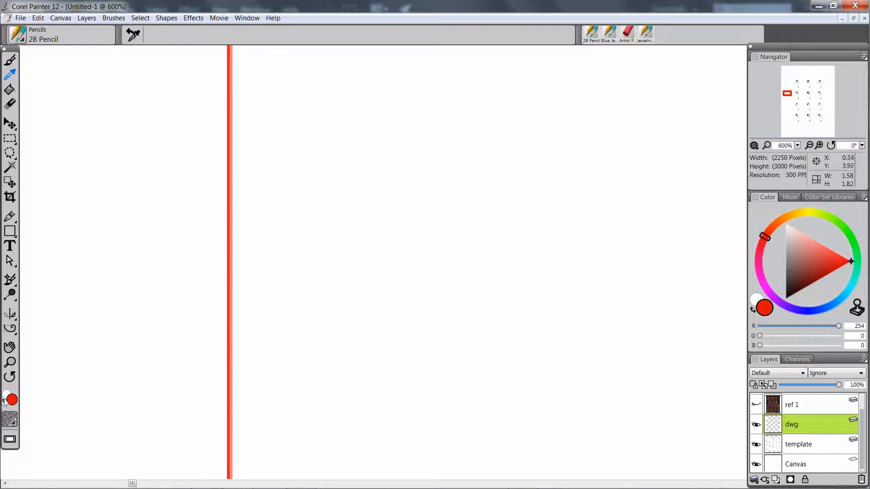
left_click(272, 272)
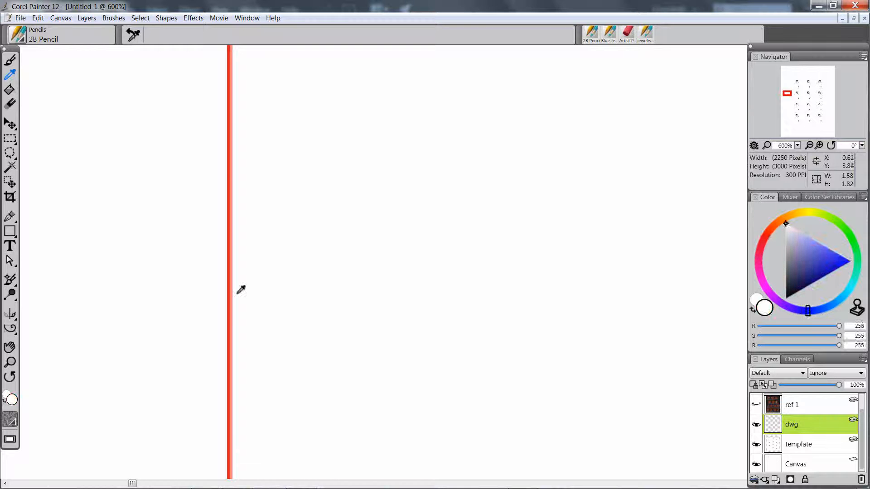
left_click(230, 299)
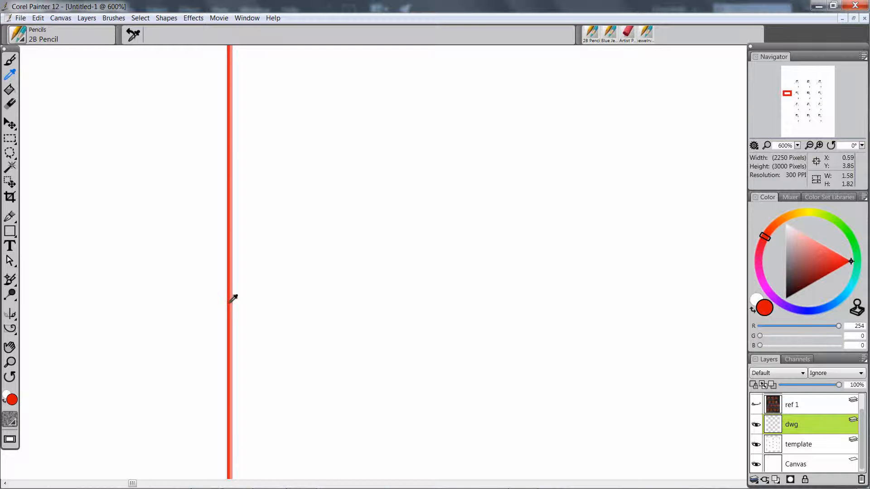
left_click(290, 279)
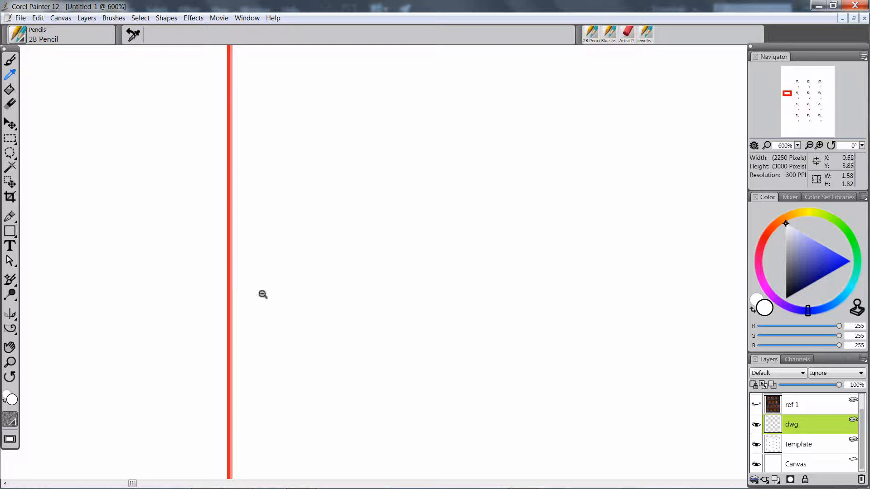
key("ctrl+c")
left_click(512, 284)
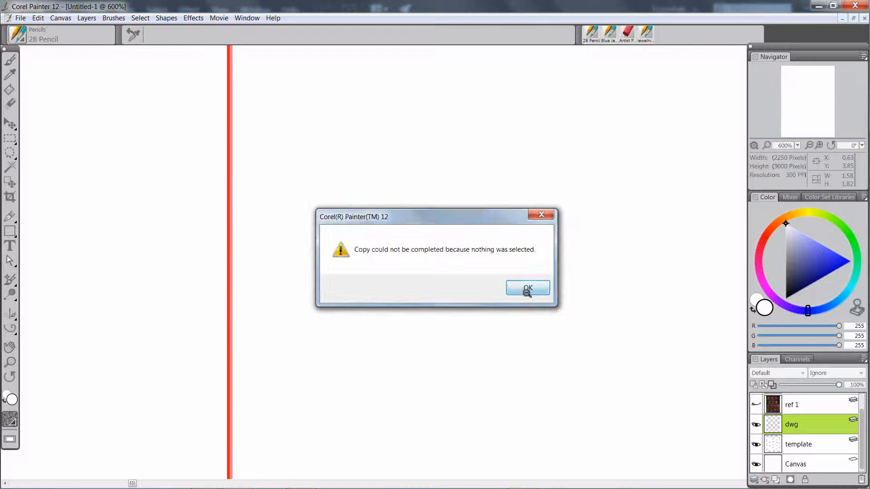
Set the main color to the second dark gray swatch of the Plat and Dia color set.
scroll(312, 291, "down", 5)
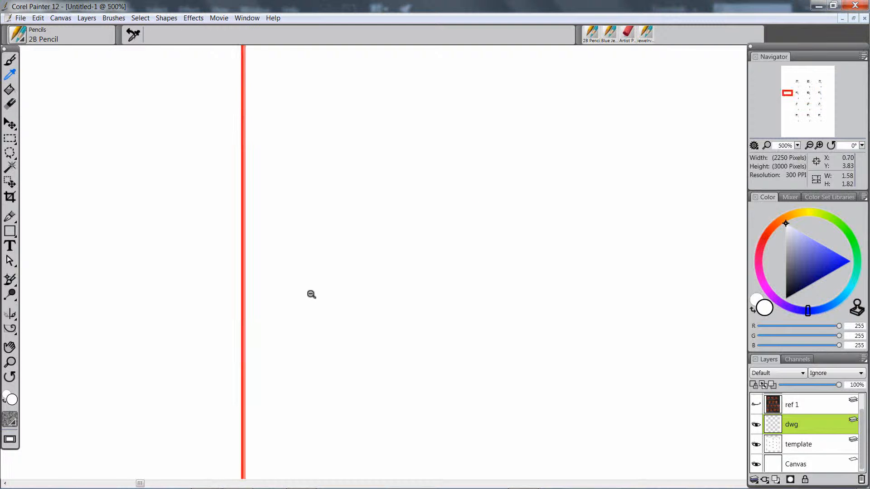
left_click(807, 197)
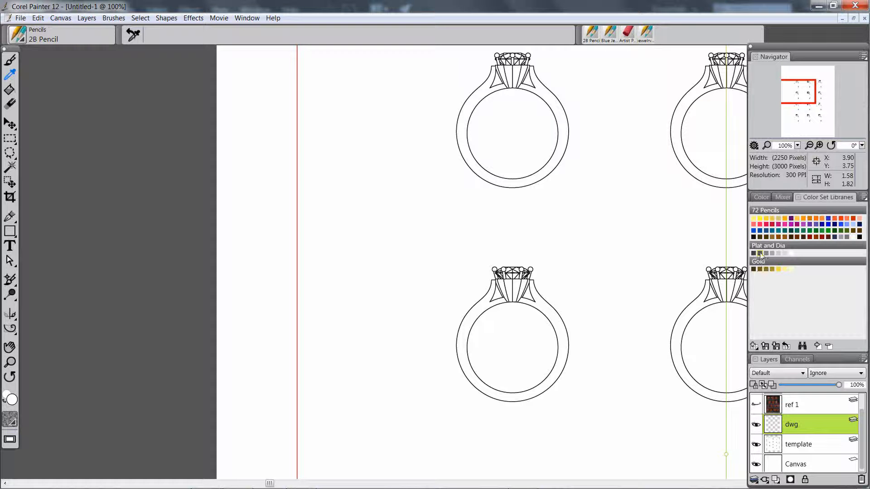
left_click(761, 253)
Paint Bucket a rectangular selection about 0.20 by 0.35 beside the rings and the whole unselected dwg layer with gray, undoing both fills.
left_click_drag(402, 249, 283, 264)
left_click(10, 89)
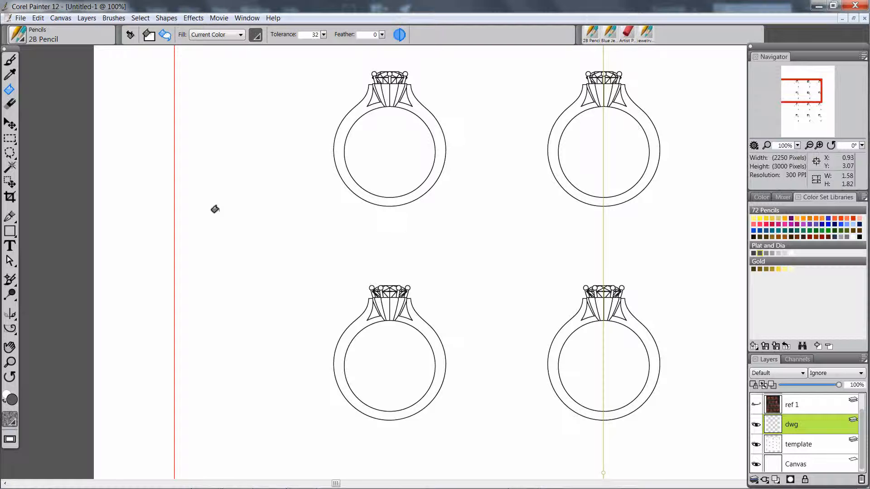
key("r")
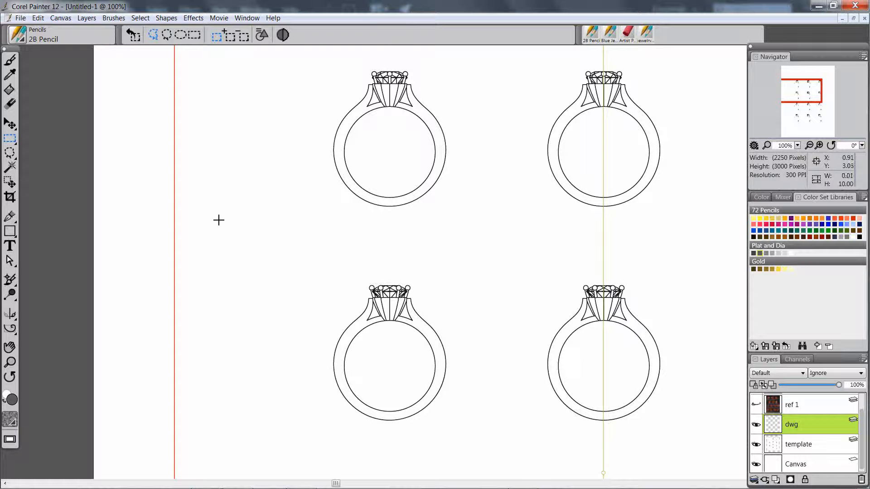
left_click_drag(216, 210, 244, 252)
left_click(15, 93)
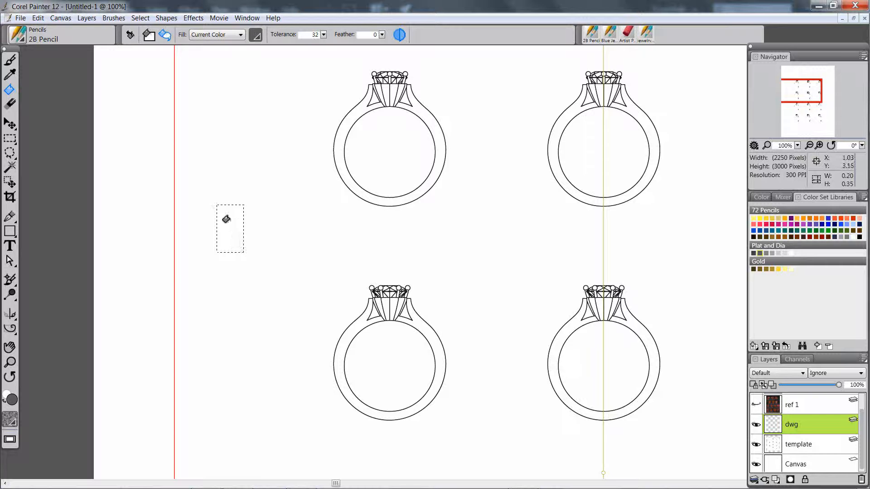
left_click(226, 220)
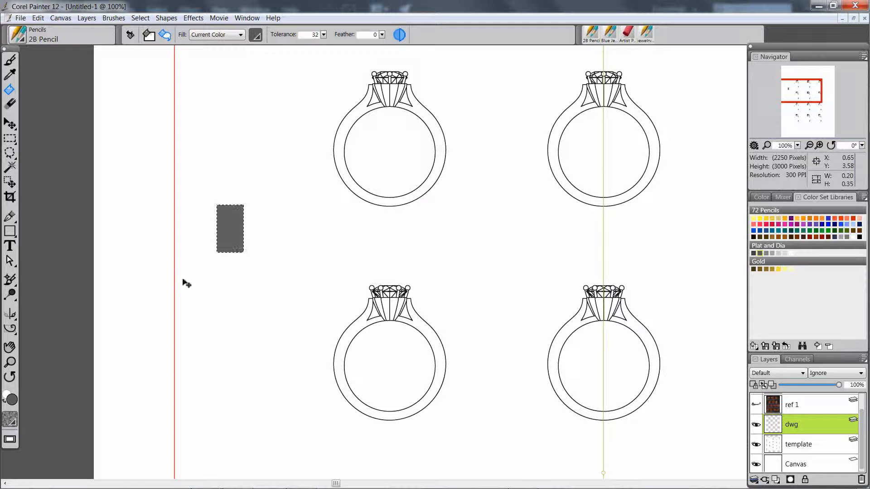
key("ctrl+z")
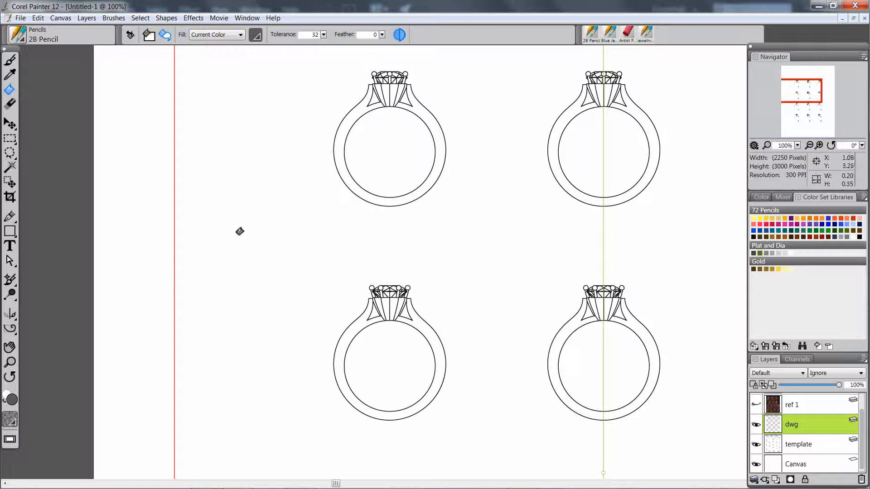
left_click(200, 273)
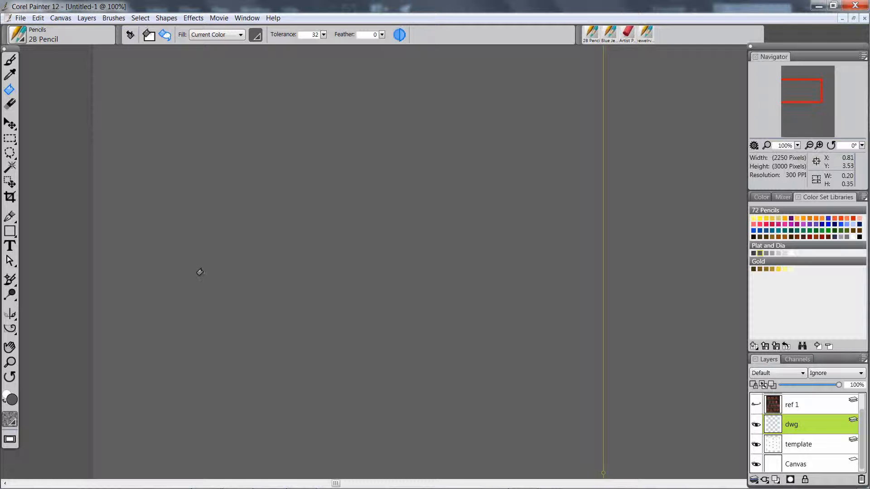
key("ctrl+z")
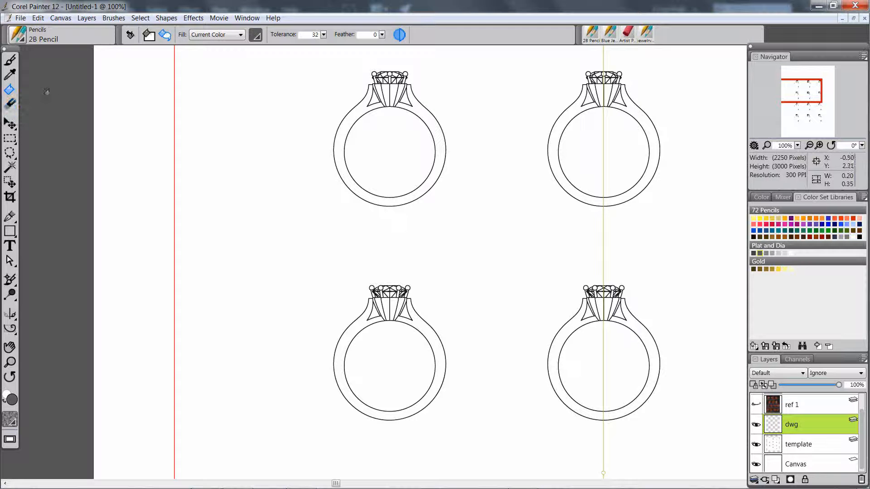
Move the template layer's ring drawings up and to the left with the Layer Adjuster.
left_click(10, 124)
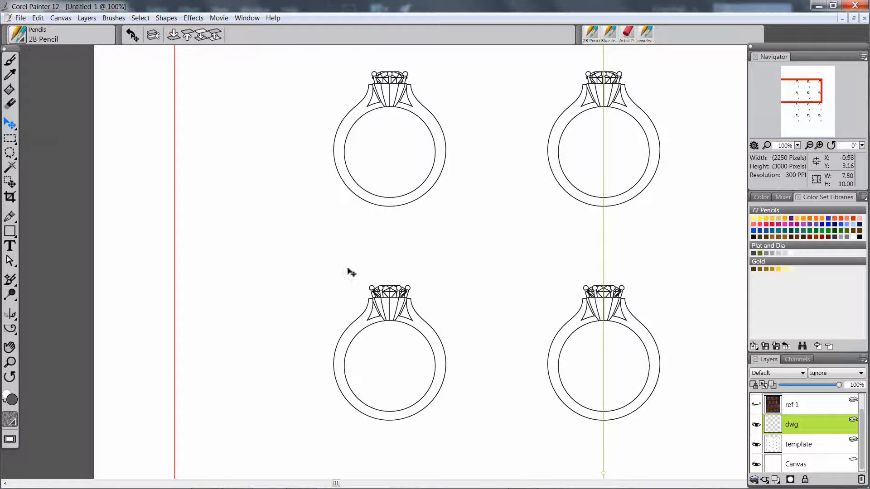
left_click(796, 445)
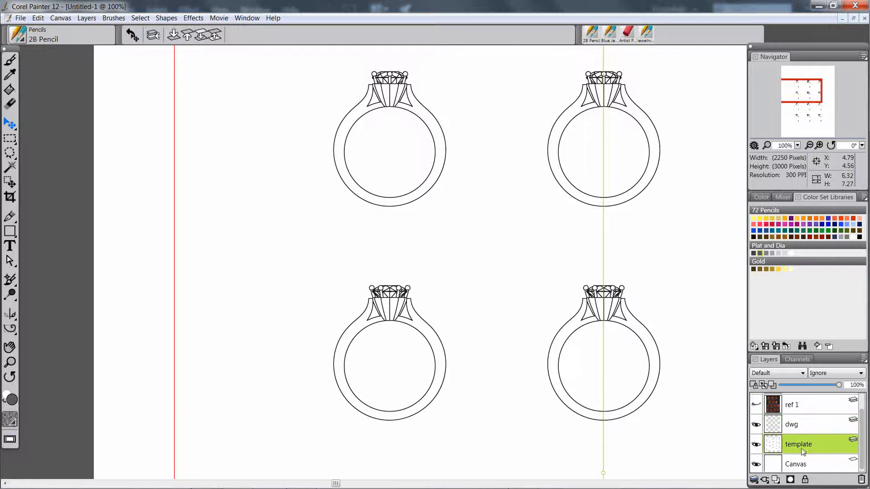
left_click_drag(443, 321, 627, 386)
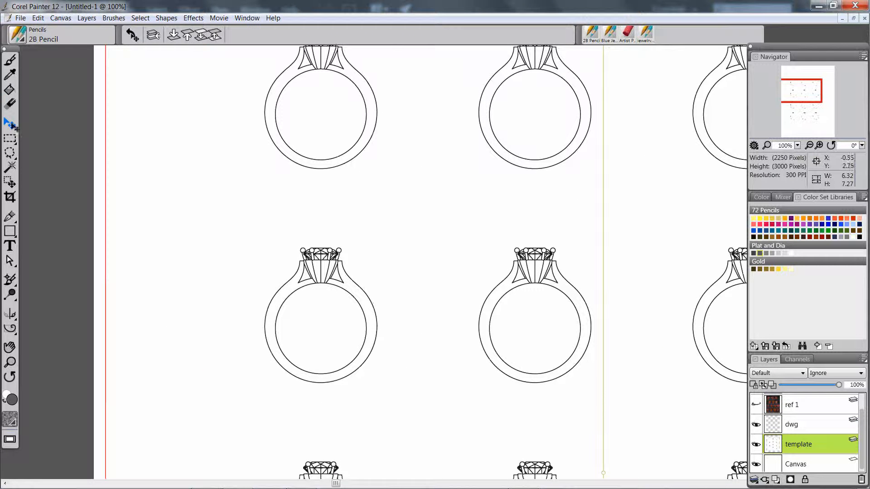
Draw a small rectangular selection in the blank space beside the rings on the template layer and clear it.
left_click(9, 139)
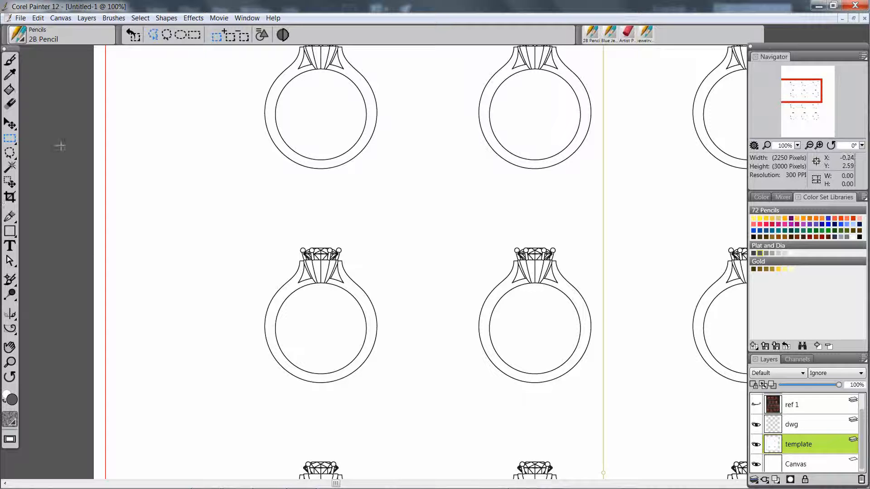
left_click_drag(198, 155, 251, 200)
left_click(260, 216)
Try out single, merged and perfectly circular Oval Selections in the blank space beside the rings, clearing each one.
left_click(182, 35)
left_click_drag(170, 185, 285, 248)
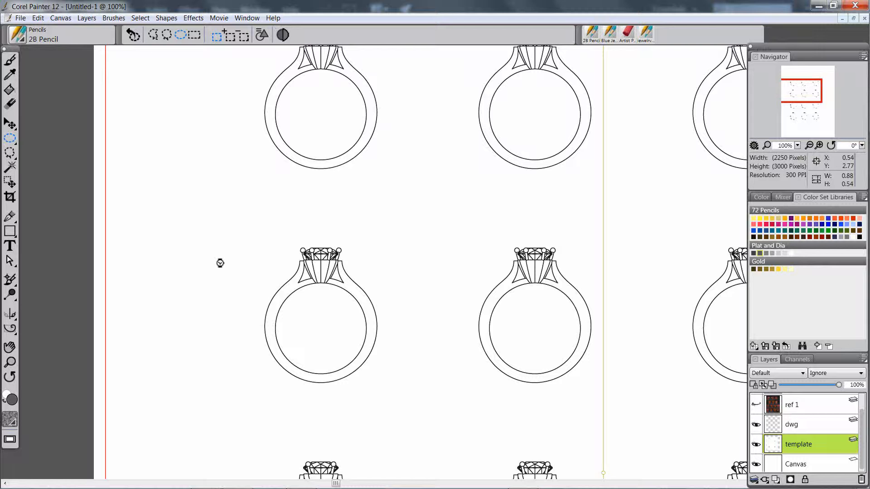
left_click(175, 298)
left_click_drag(202, 167, 383, 276)
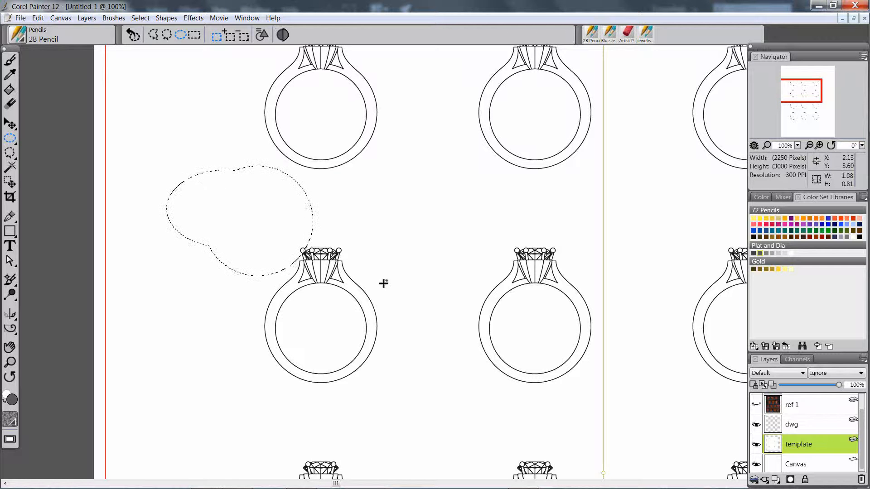
left_click(275, 218)
left_click_drag(200, 158, 279, 236)
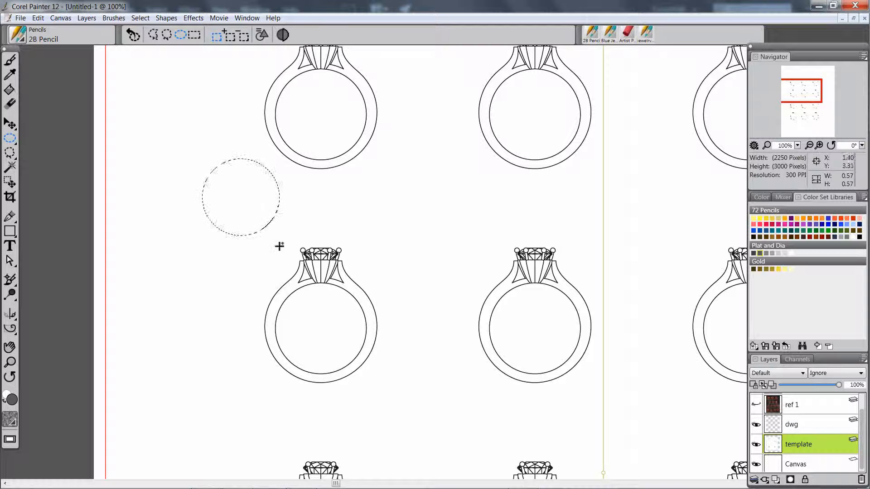
left_click(278, 248)
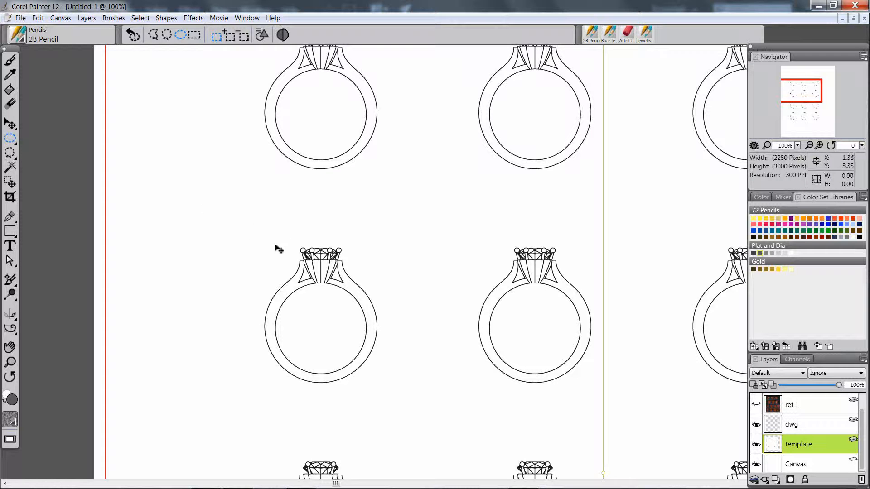
Draw a square selection about 0.88 wide between the rings of the first column and clear it.
left_click(195, 36)
left_click_drag(189, 149, 308, 269)
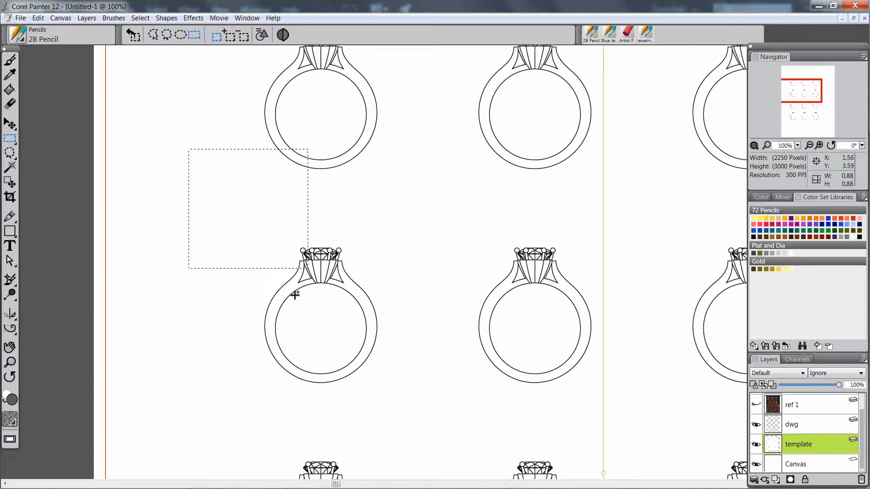
left_click(250, 318)
Handwrite the note "ctrl D = Select none" between the first two rows of rings with the 2B Pencil, and undo all its strokes.
left_click(10, 59)
mouse_move(156, 200)
left_mouse_down()
mouse_move(229, 194)
mouse_move(267, 196)
mouse_move(279, 208)
mouse_move(344, 205)
mouse_move(358, 196)
mouse_move(384, 208)
mouse_move(404, 199)
mouse_move(410, 216)
left_mouse_up()
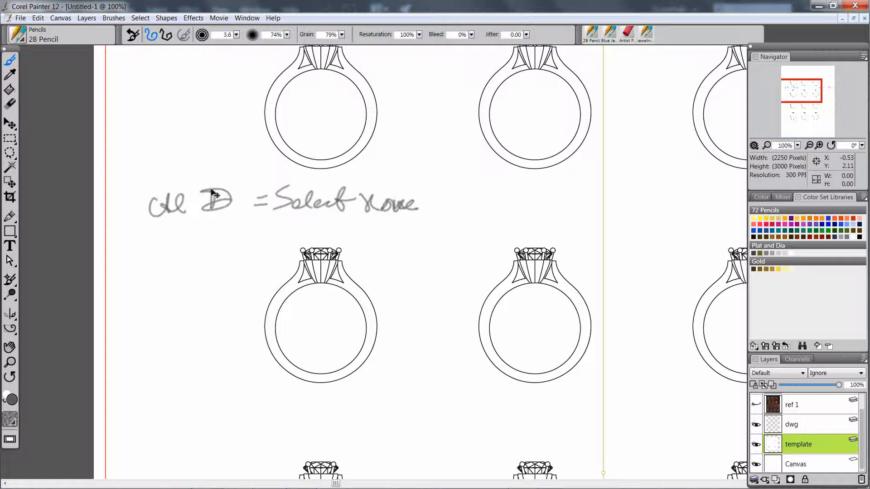
key("ctrl+z")
key("ctrl+z")
key("ctrl+z")
key("ctrl+z")
key("ctrl+z")
key("ctrl+z")
key("ctrl+z")
key("ctrl+z")
key("ctrl+z")
key("ctrl+z")
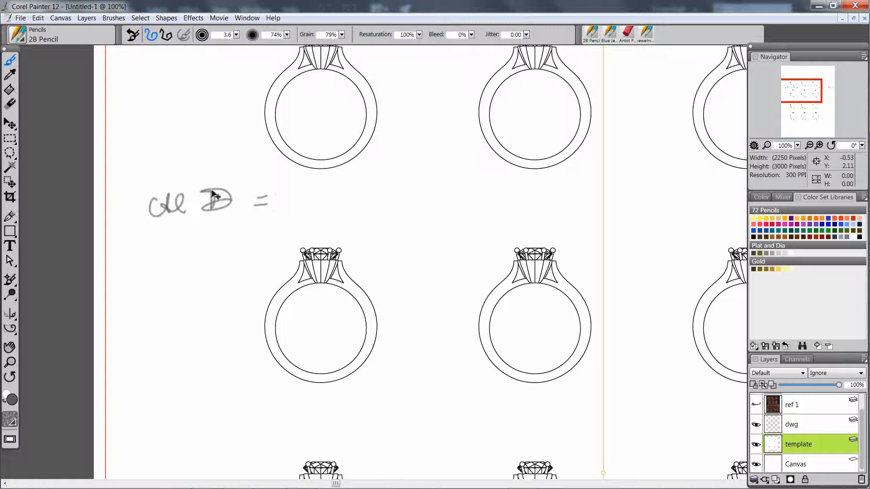
key("ctrl+z")
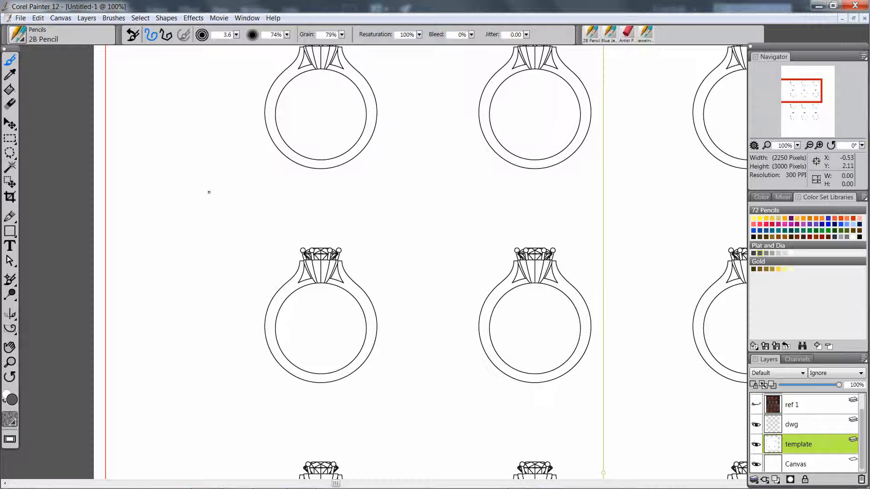
Fill the shank of the first ring in the upper row with dark gray through a Magic Wand selection, and deselect it.
left_click(10, 167)
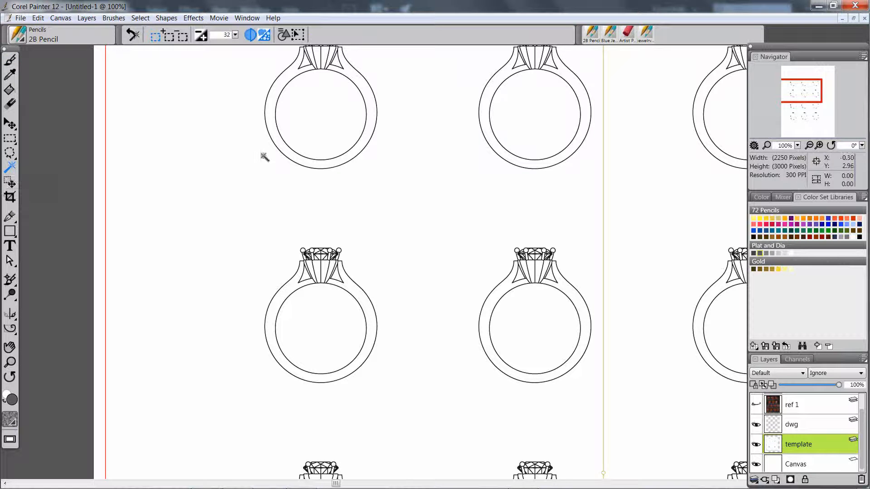
left_click(332, 127)
left_click(270, 102)
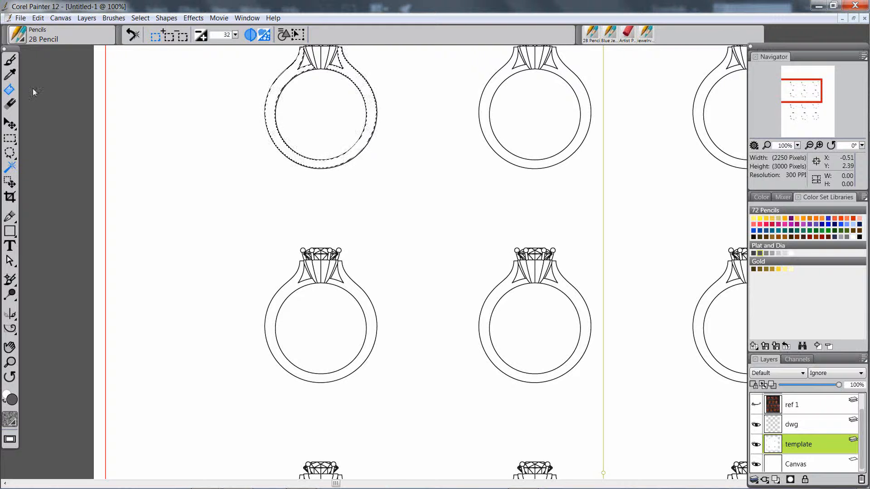
left_click(9, 89)
left_click(279, 92)
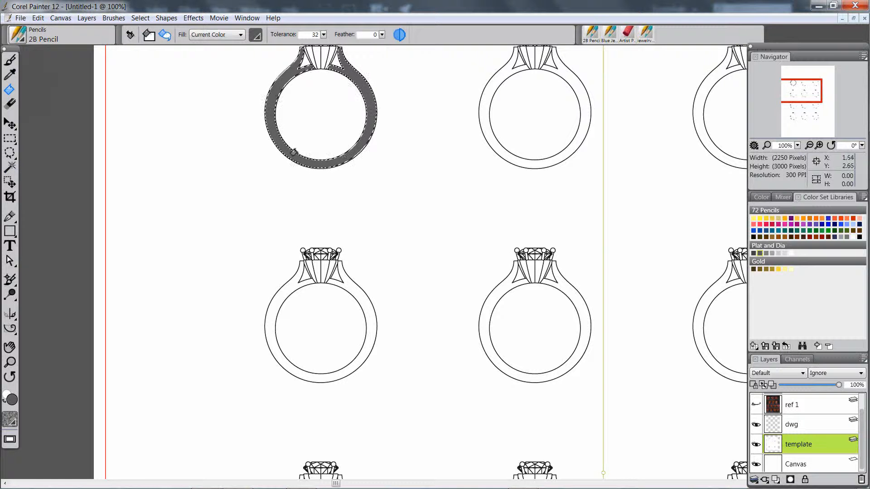
key("ctrl+d")
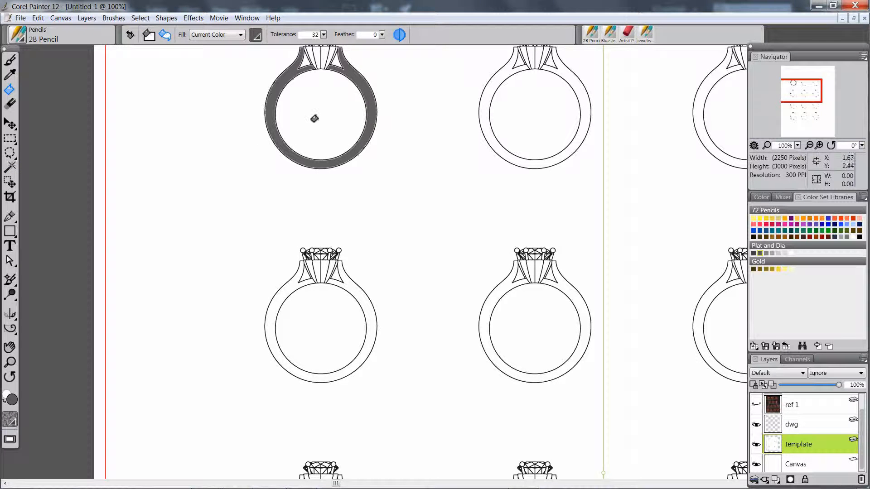
Undo the dark gray fill on the first upper ring's shank.
key("ctrl+z")
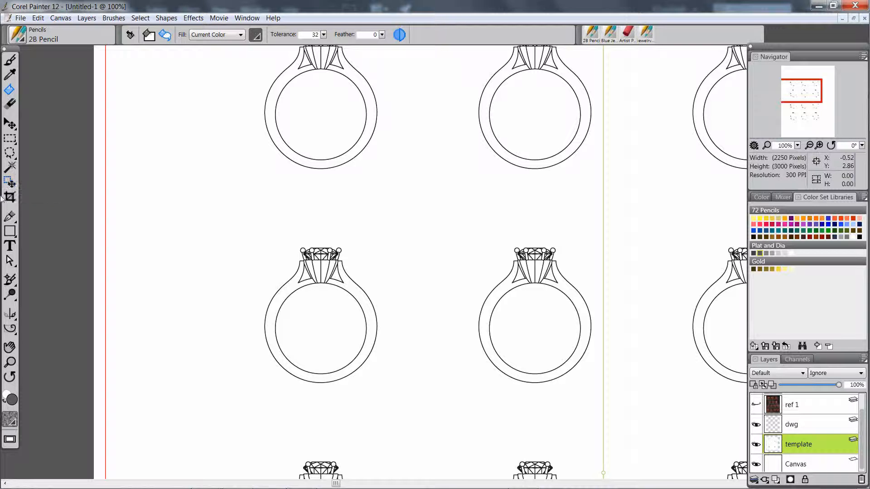
Try out the Pen tool with a multi-point curved path running from the left margin down between the rings, and undo it.
left_click(11, 217)
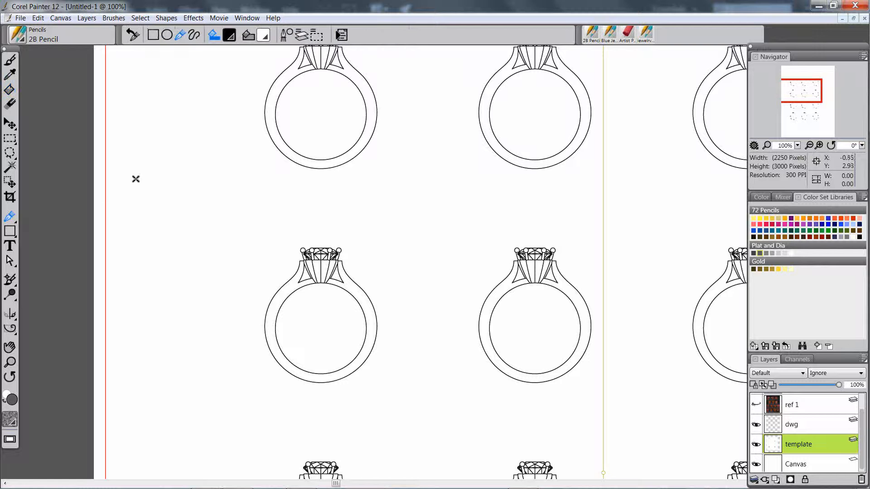
left_click(157, 196)
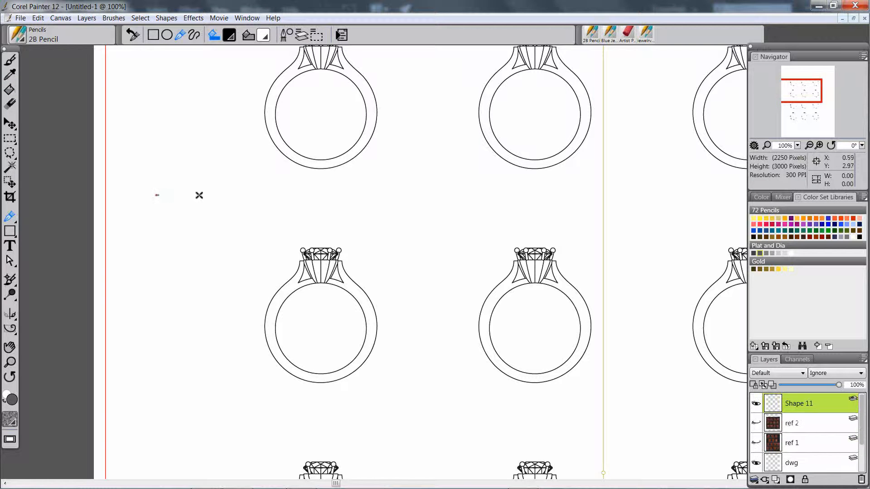
left_click_drag(232, 184, 310, 220)
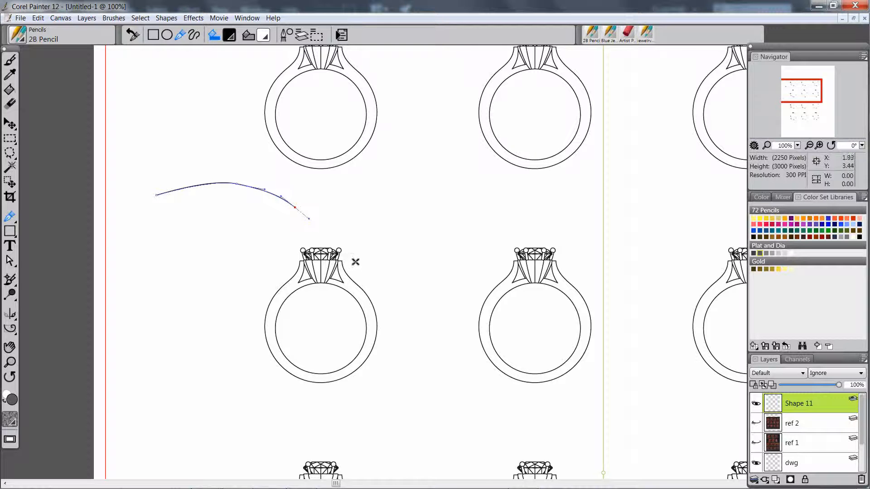
left_click_drag(345, 259, 394, 338)
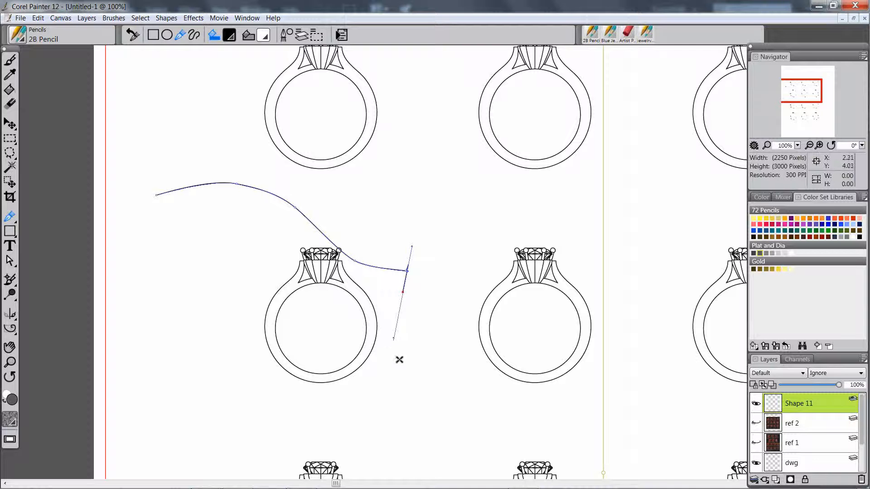
left_click_drag(406, 368, 466, 407)
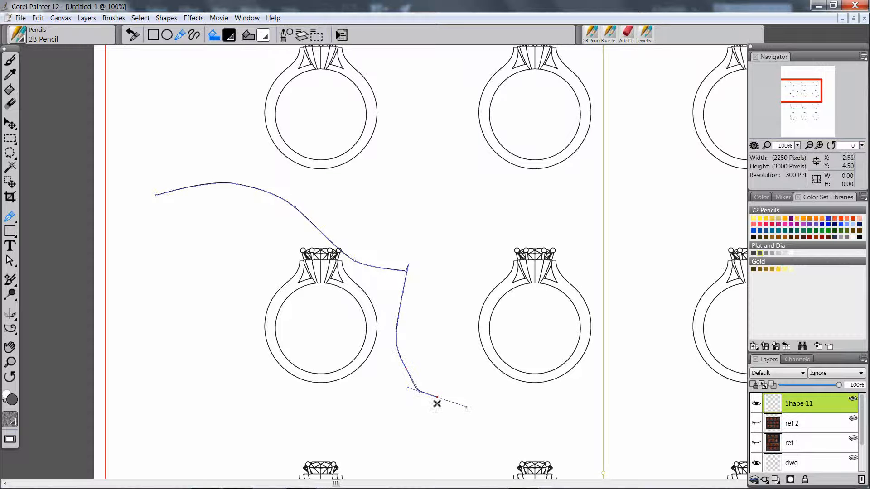
left_click(465, 404)
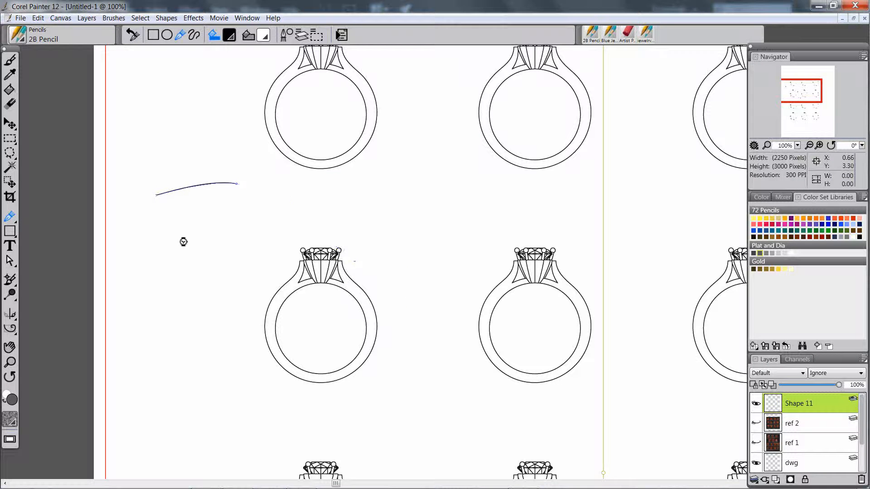
key("ctrl+z")
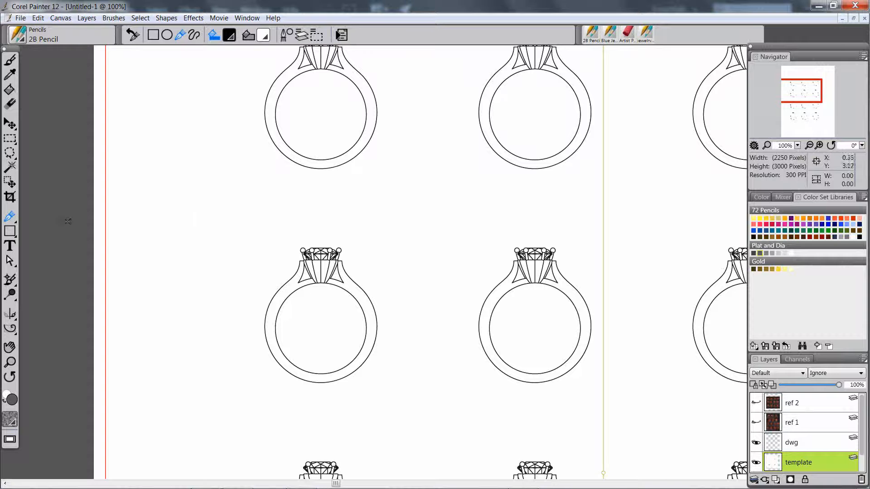
Try out the Rectangular Shape tool with a rectangle about 0.47 by 0.60 and a second one beside it, and undo both.
left_click(11, 231)
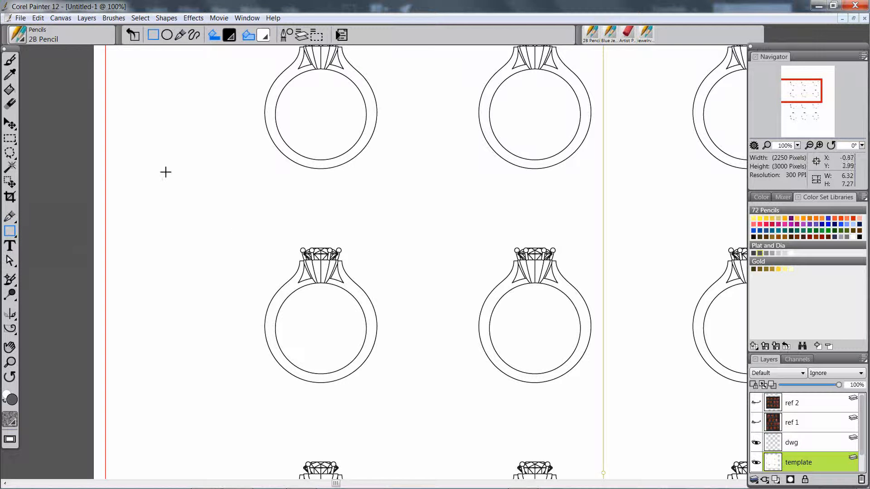
left_click_drag(159, 167, 225, 248)
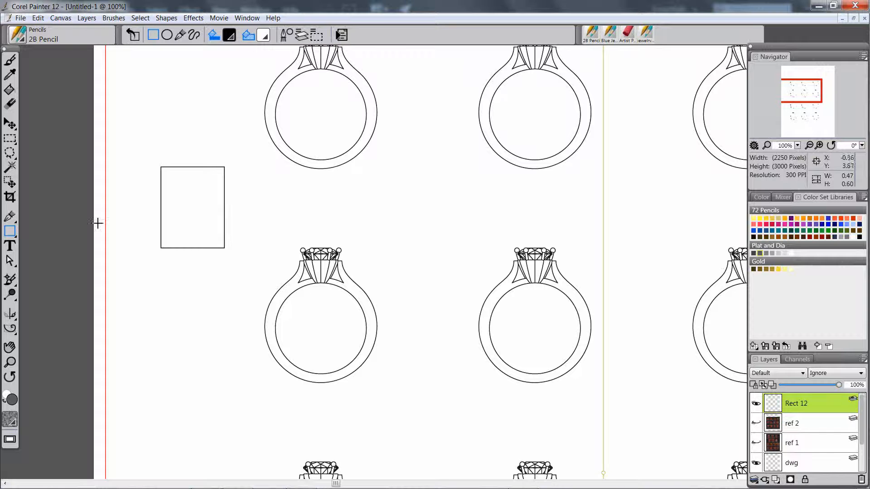
left_click_drag(243, 170, 316, 222)
key("ctrl+z")
key("ctrl+z")
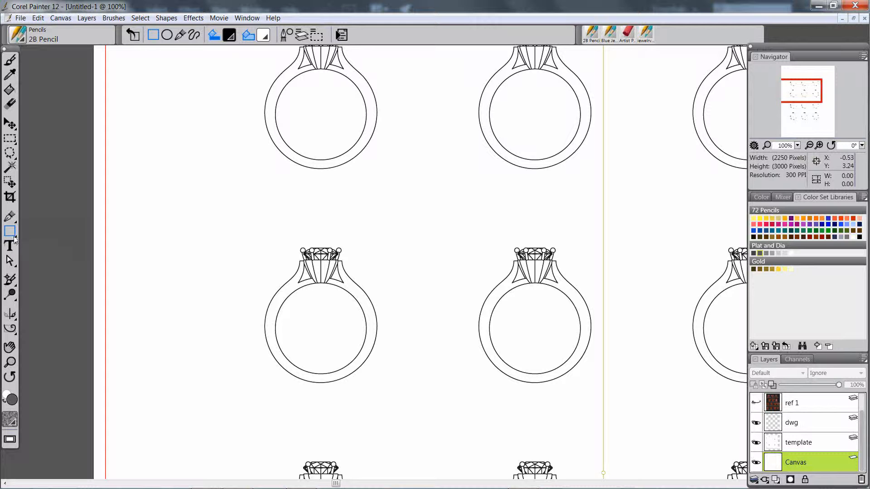
Try out the Oval Shape tool with a circle about 0.63 wide beside the first column of rings, and undo it.
left_click(15, 239)
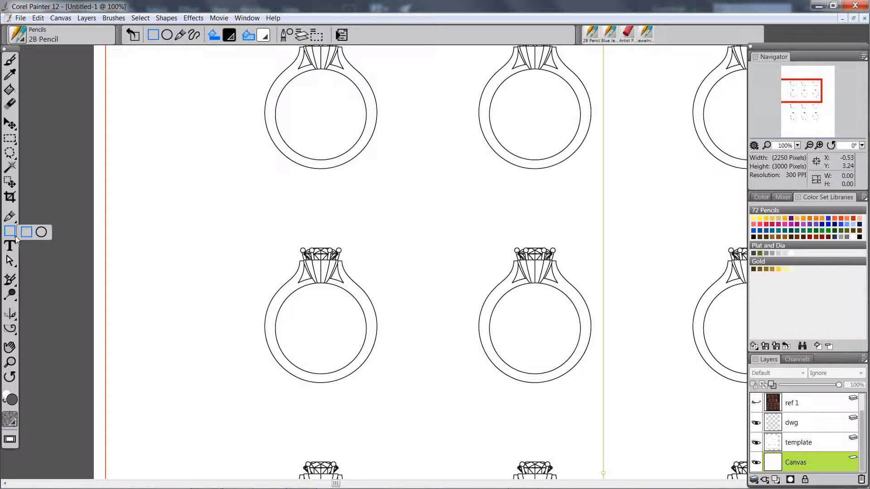
left_click(42, 232)
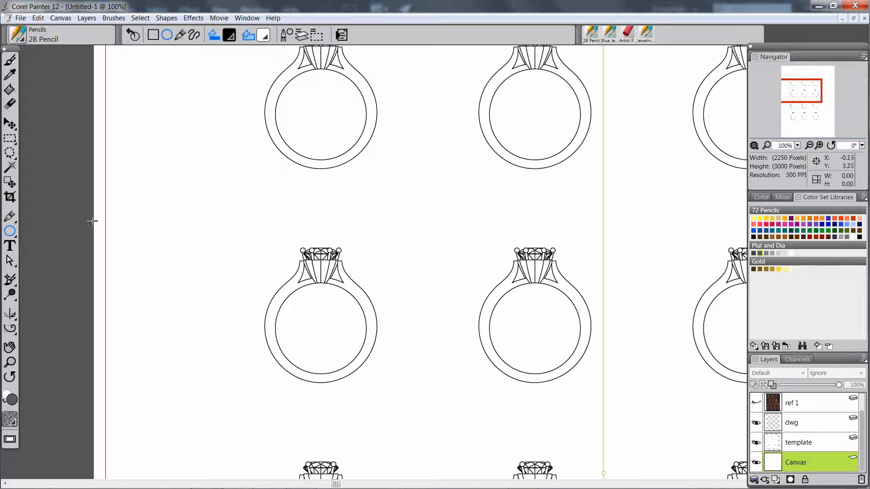
left_click_drag(174, 190, 259, 276)
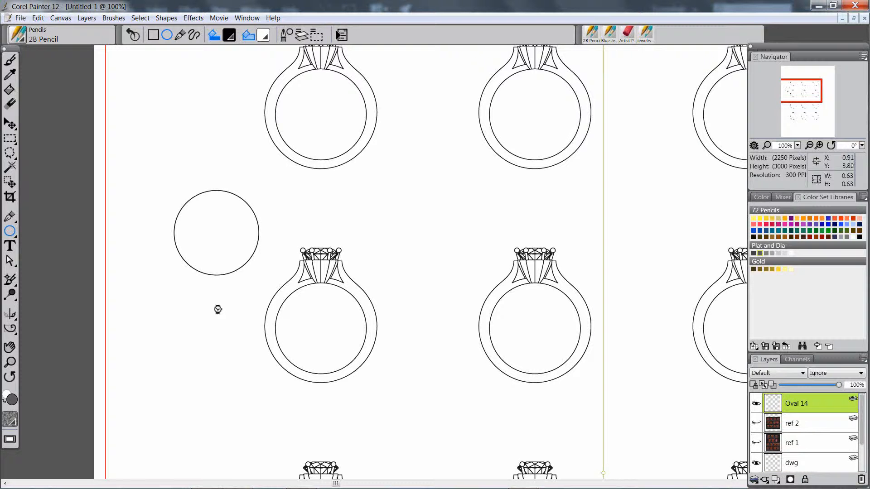
key("ctrl+z")
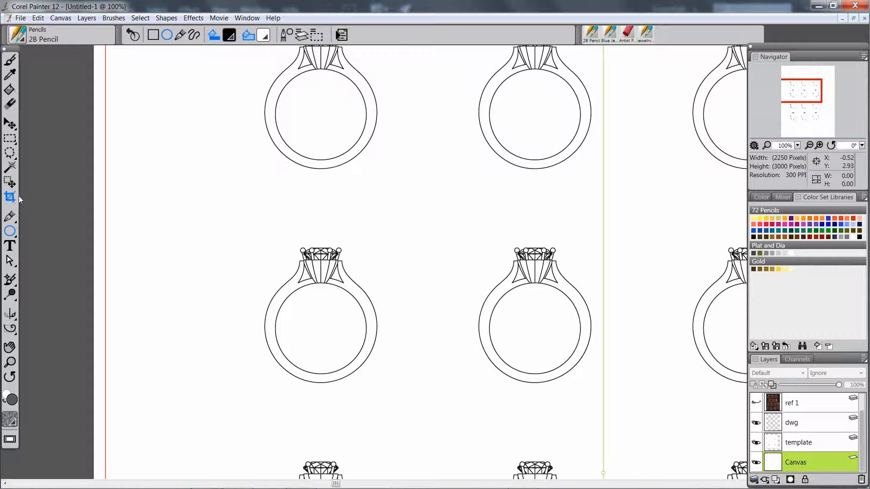
Try out a freehand wavy shape between the first two rows of rings with the Quick Curve tool, and undo it.
left_click(16, 222)
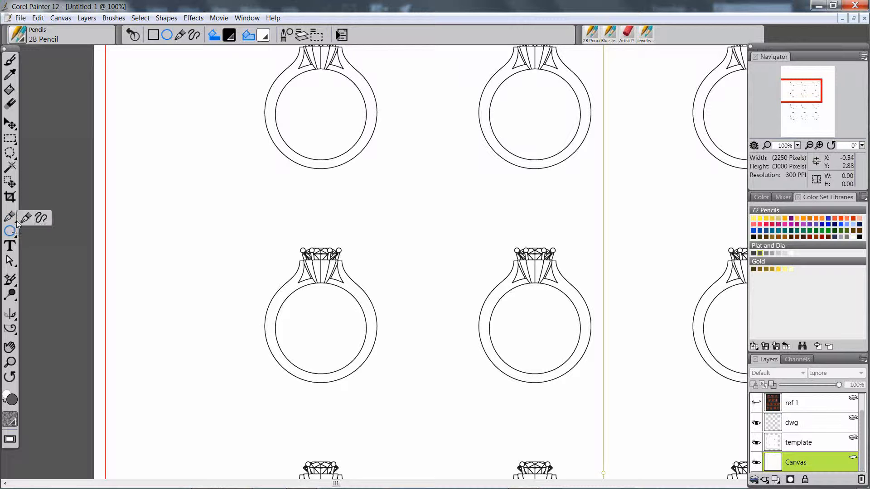
left_click(42, 219)
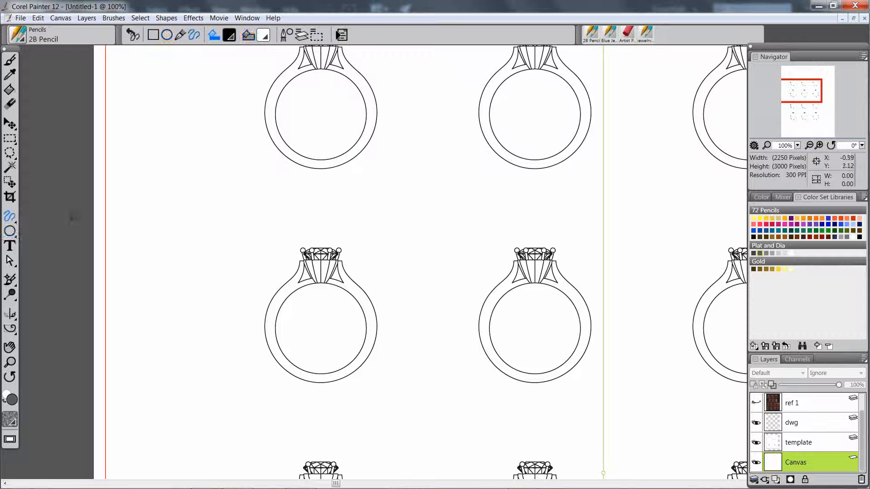
mouse_move(181, 193)
left_mouse_down()
mouse_move(282, 227)
mouse_move(364, 225)
mouse_move(374, 185)
mouse_move(424, 173)
mouse_move(449, 216)
mouse_move(439, 247)
left_mouse_up()
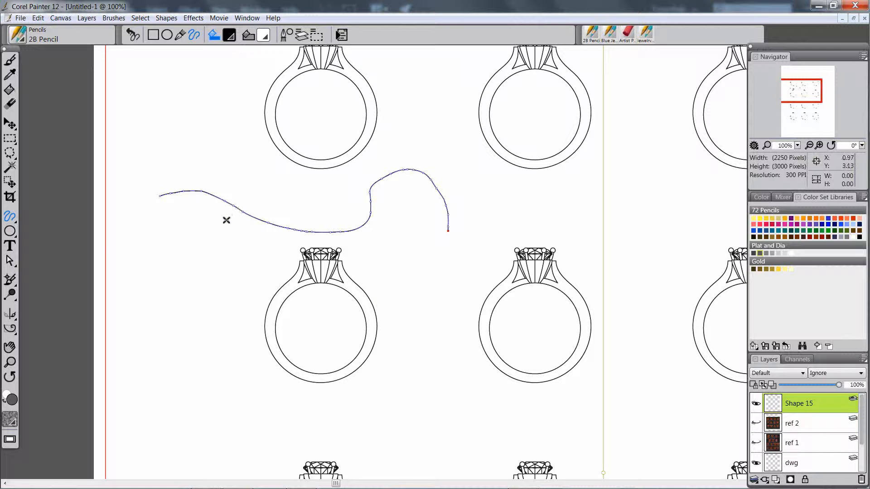
key("ctrl+z")
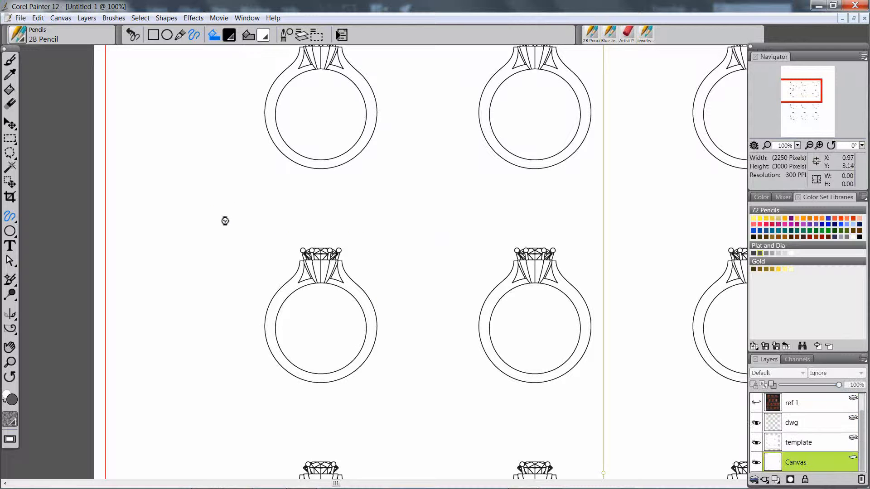
left_click(15, 222)
left_click(26, 224)
Try out the Text tool by writing a first name in 24-point Agency FB Bold beside the rings, and delete the text layer.
left_click(12, 247)
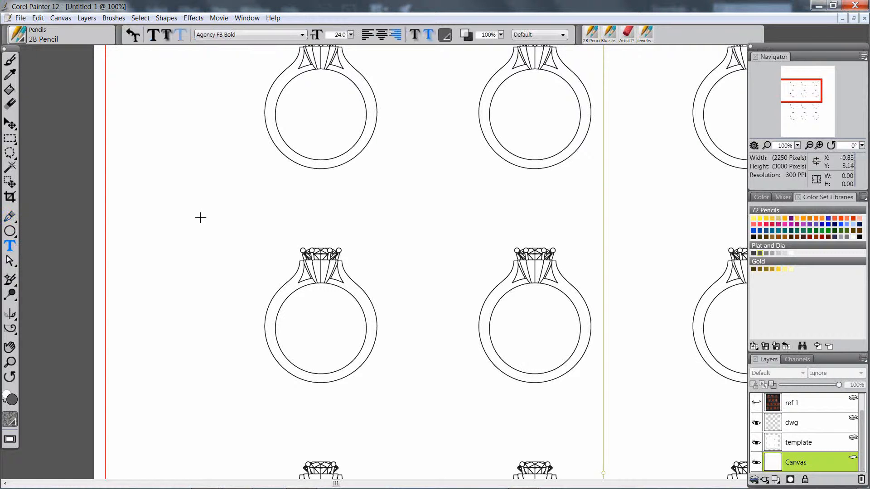
left_click(199, 220)
type("kim")
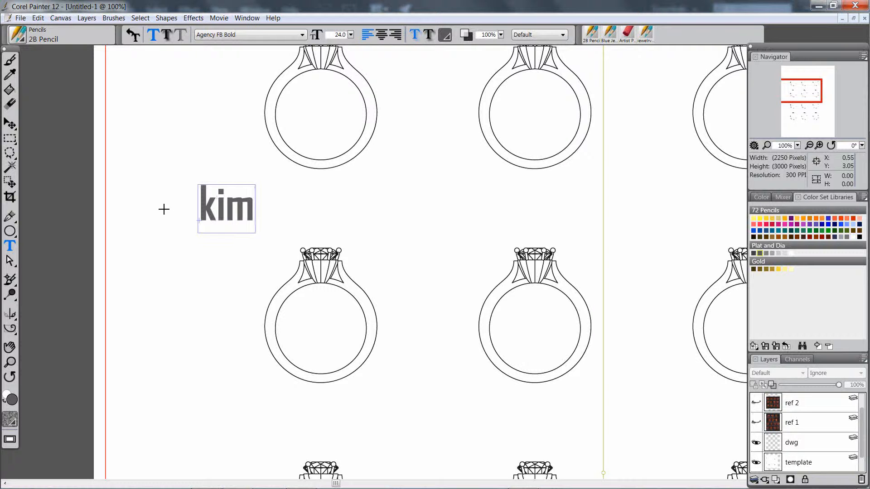
key("BackSpace")
key("BackSpace")
key("BackSpace")
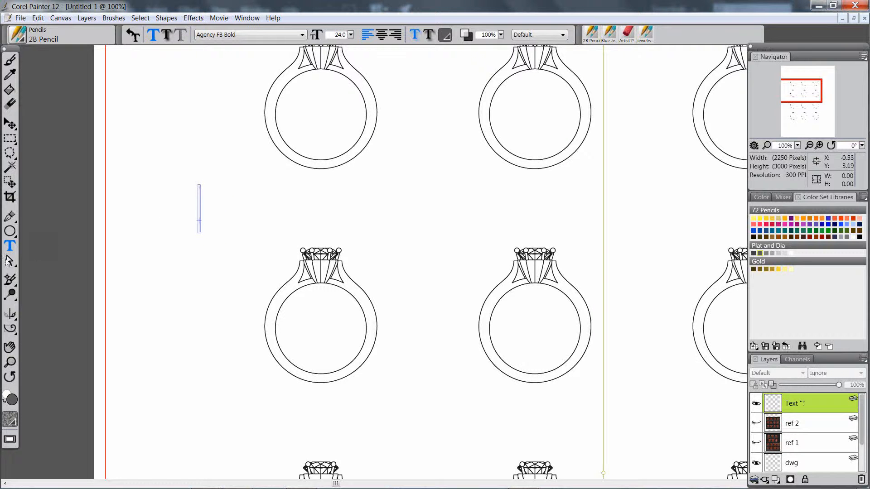
left_click(10, 261)
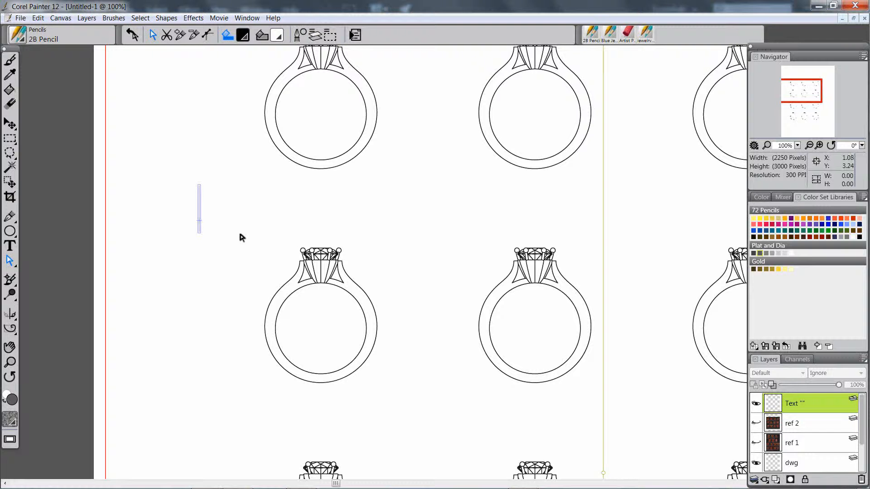
key("Delete")
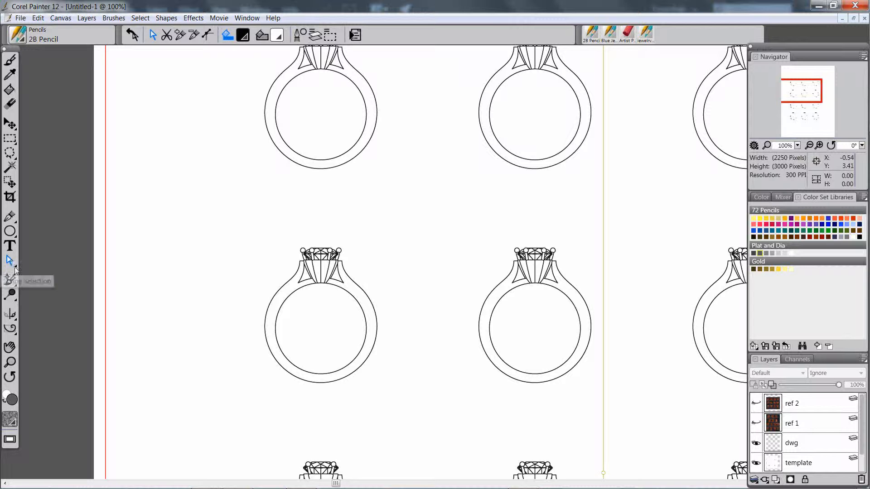
left_click(12, 266)
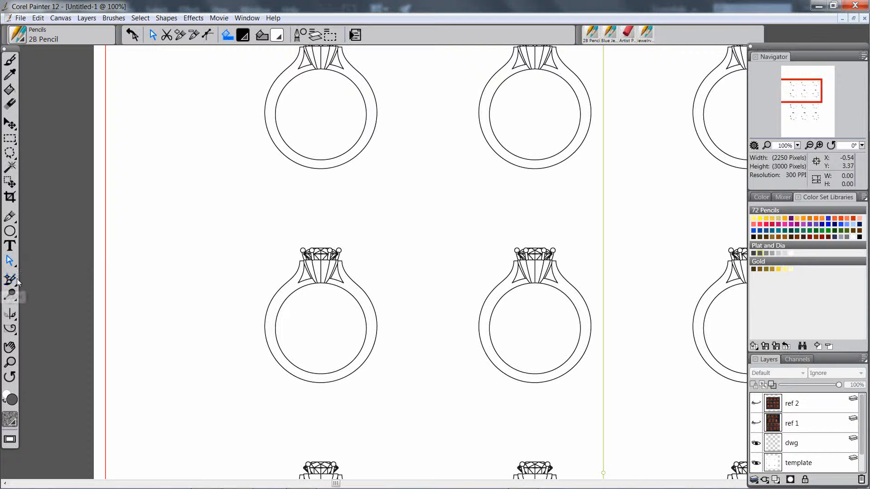
left_click(12, 285)
left_click(12, 313)
left_click(13, 333)
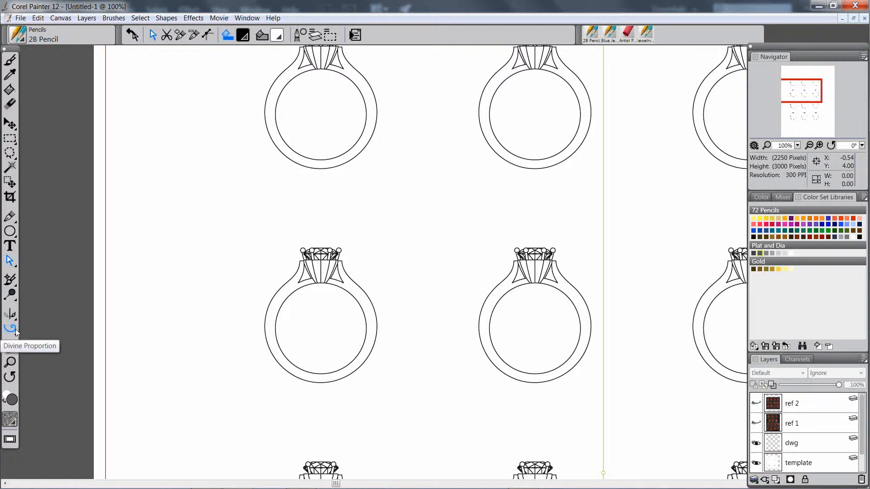
Pan across the ring template with the Grabber tool, and again while the Brush tool is active.
left_click(10, 348)
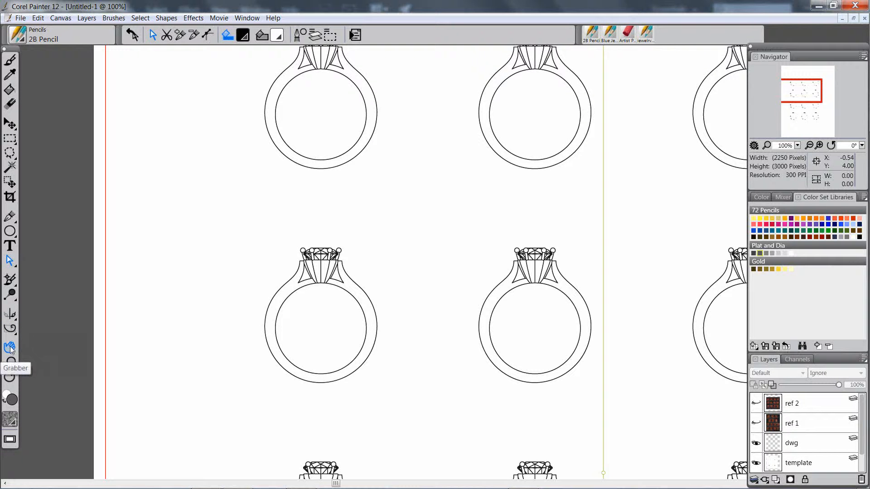
left_click(11, 349)
left_click_drag(219, 294, 151, 251)
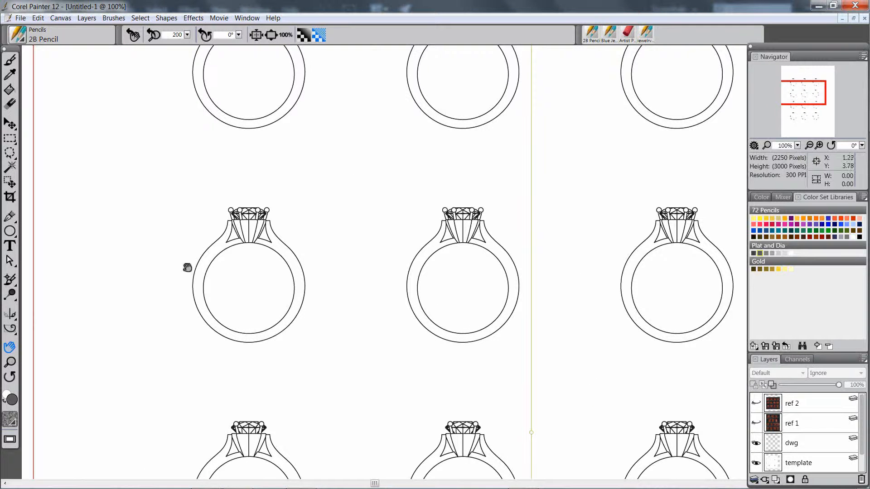
left_click(9, 60)
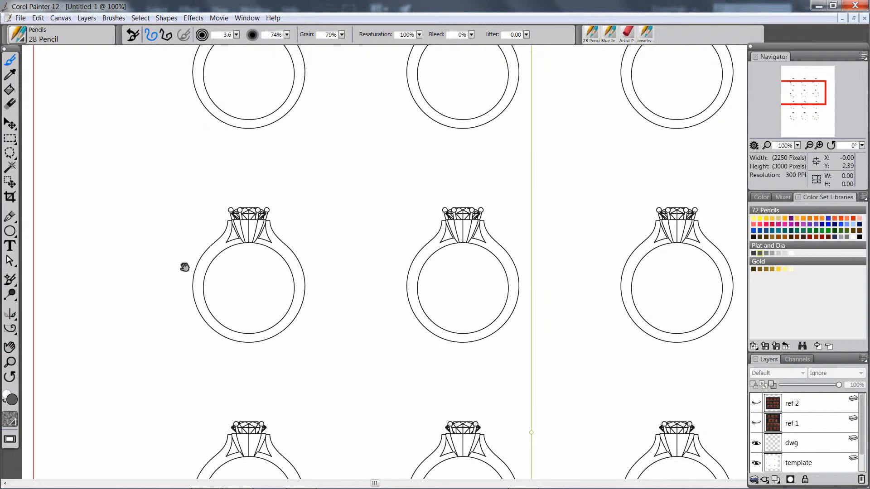
mouse_move(186, 266)
left_mouse_down()
mouse_move(404, 287)
mouse_move(103, 262)
mouse_move(350, 274)
mouse_move(317, 254)
mouse_move(281, 270)
mouse_move(247, 252)
left_mouse_up()
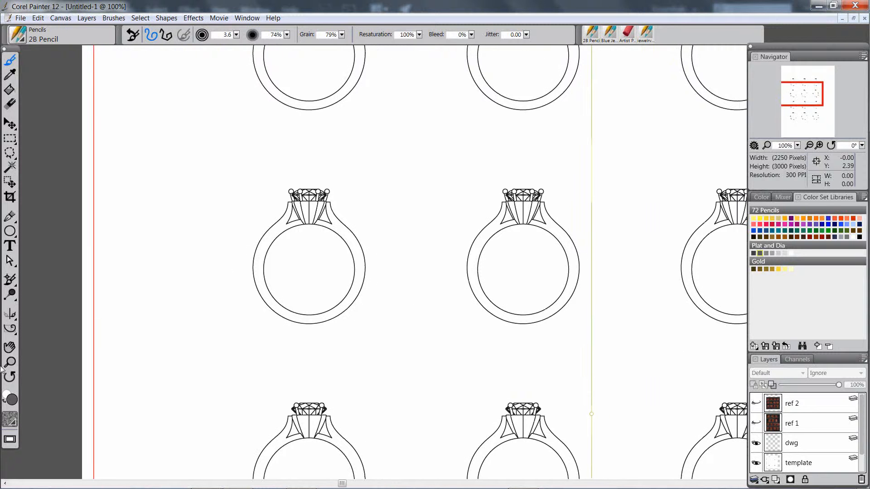
View the available Paper Textures, and magnify the rings to 150%.
left_click(11, 364)
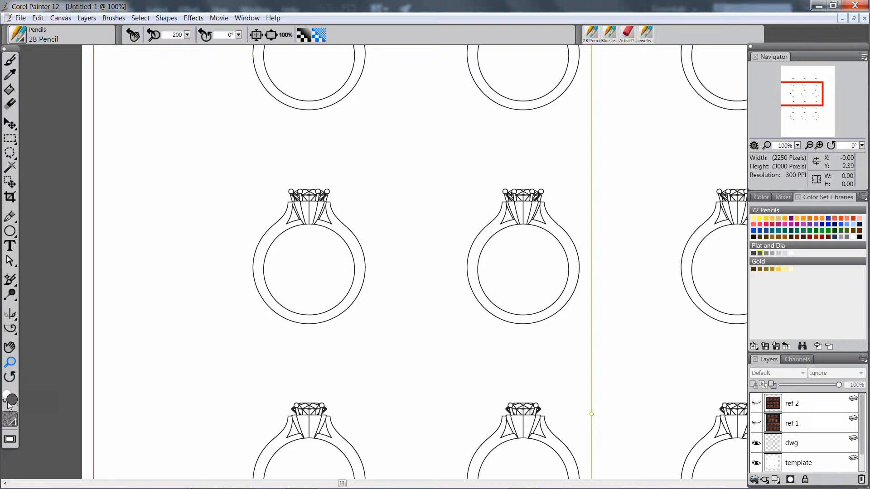
left_click(15, 426)
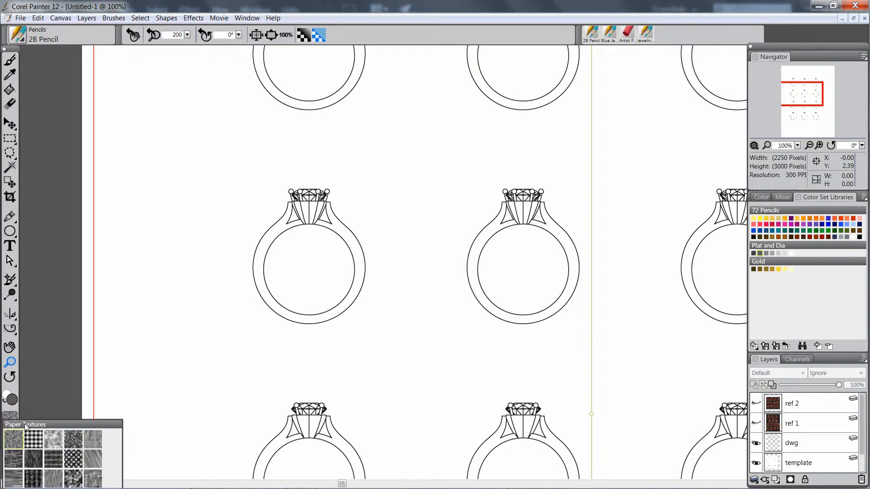
left_click(33, 409)
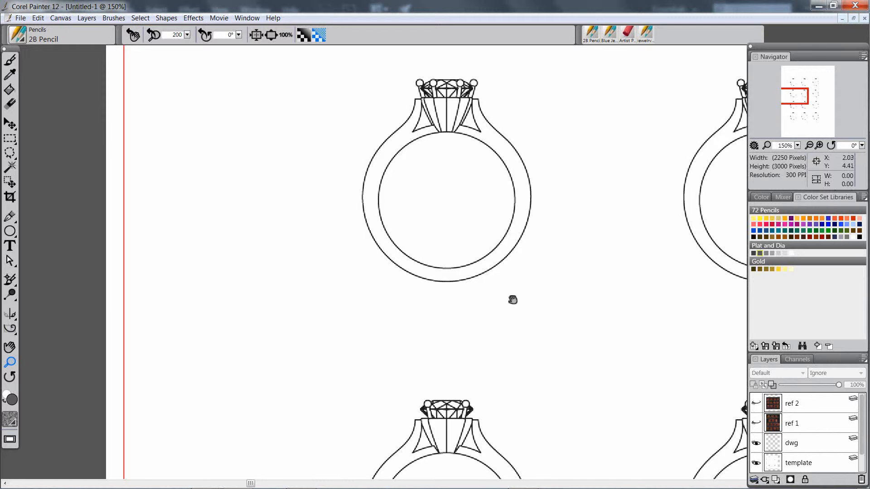
left_click_drag(510, 299, 392, 304)
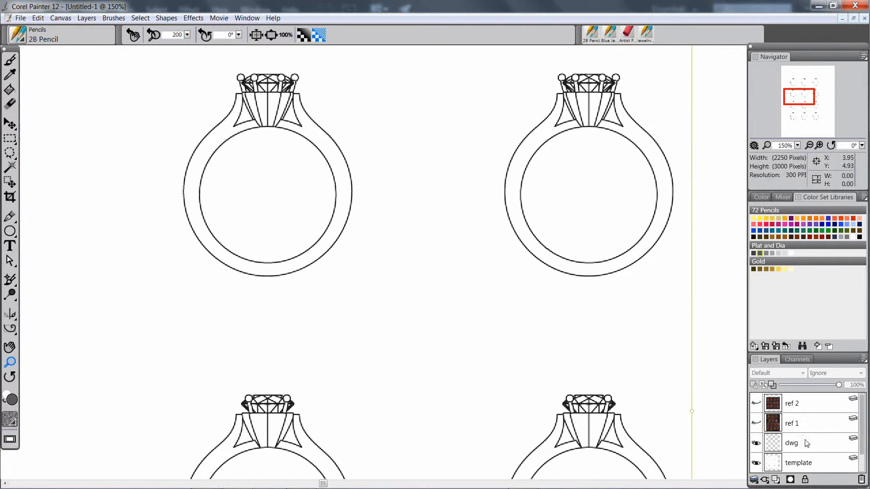
Move the template layer down with the Layer Adjuster, bringing the top middle ring close to the vertical symmetry line.
left_click(818, 465)
left_click_drag(511, 325, 305, 402)
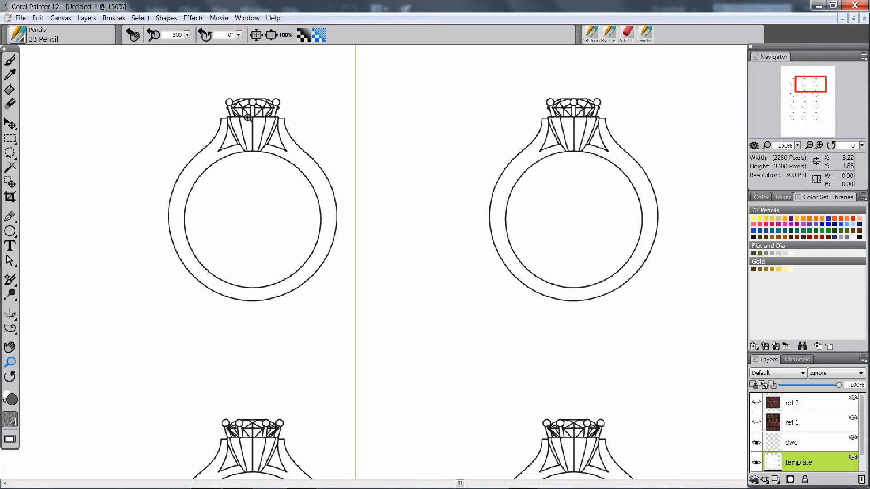
left_click_drag(323, 284, 285, 261)
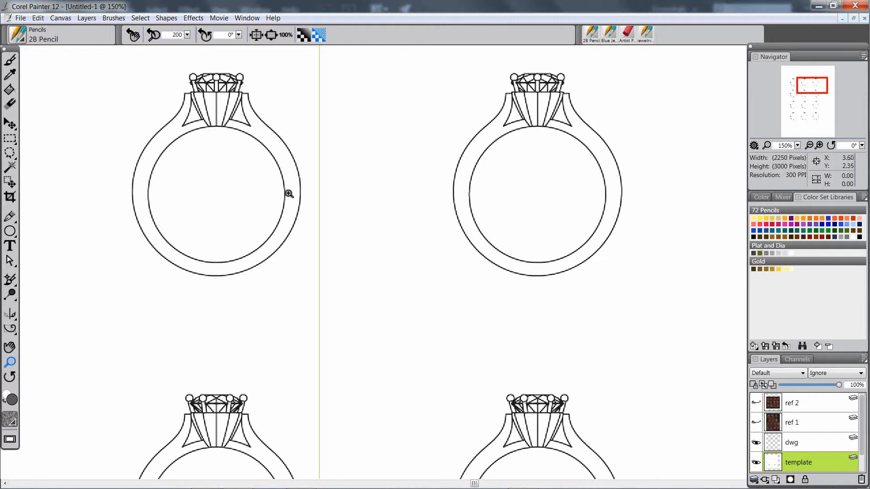
key("f")
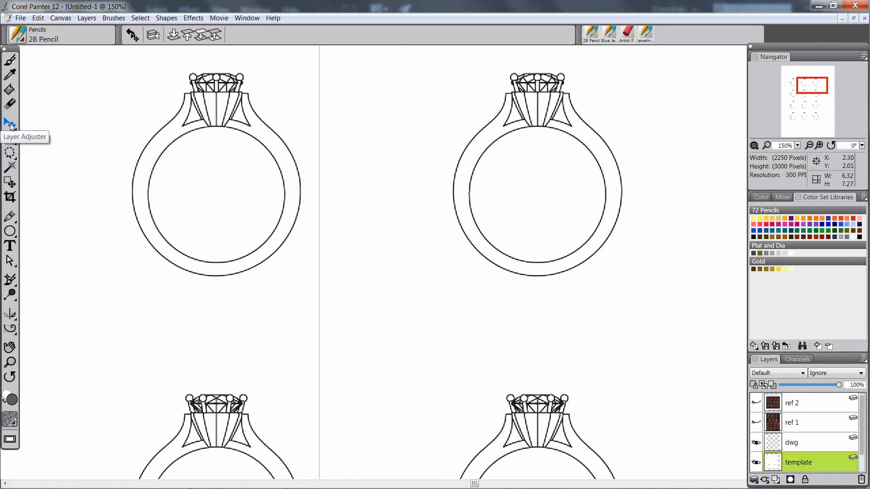
mouse_move(231, 137)
left_mouse_down()
mouse_move(291, 218)
mouse_move(324, 287)
mouse_move(328, 352)
mouse_move(350, 365)
left_mouse_up()
key("space")
mouse_move(356, 408)
left_mouse_down()
mouse_move(349, 303)
mouse_move(372, 149)
mouse_move(386, 262)
mouse_move(375, 331)
mouse_move(396, 402)
mouse_move(381, 439)
mouse_move(390, 446)
left_mouse_up()
Fine-position the template layer so the top middle ring is centered on the vertical symmetry line.
left_click(371, 336, "ctrl+alt")
left_click(369, 342, "ctrl+alt")
left_click(362, 405, "ctrl")
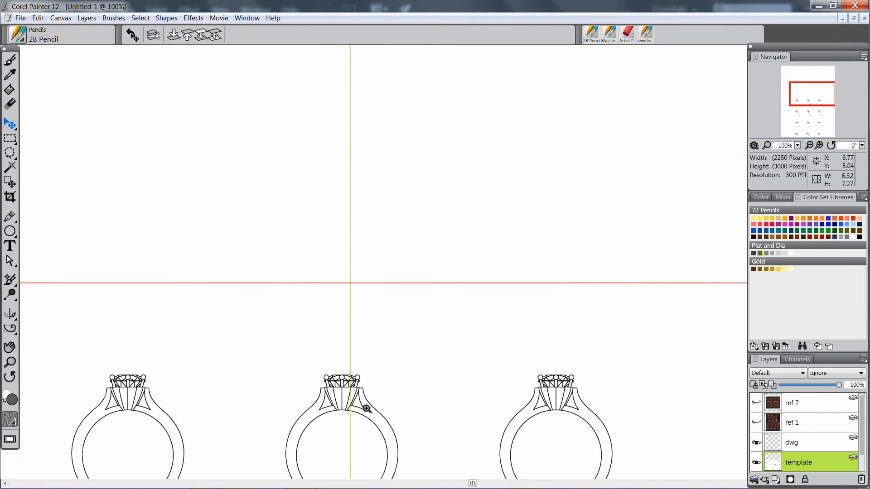
left_click(361, 407, "ctrl")
left_click(365, 410, "ctrl")
mouse_move(366, 411)
left_mouse_down()
mouse_move(324, 257)
mouse_move(348, 293)
mouse_move(353, 358)
left_mouse_up()
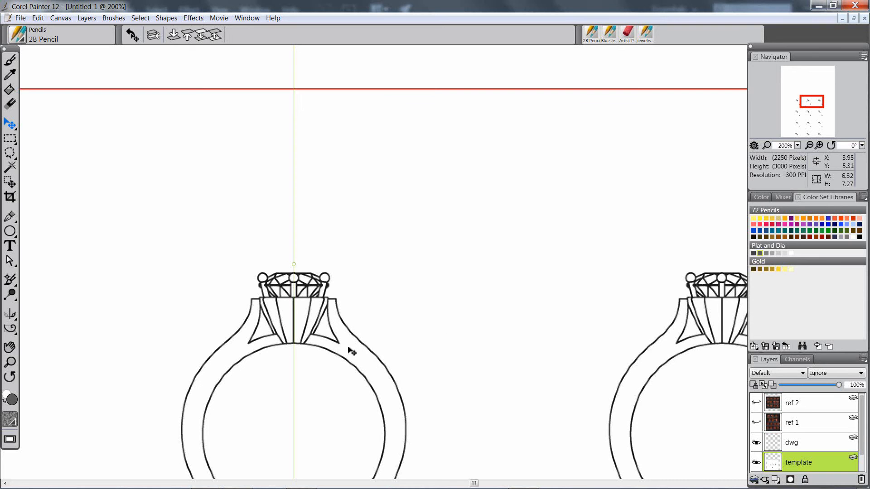
left_click_drag(471, 353, 451, 282)
left_click(431, 297, "ctrl+alt")
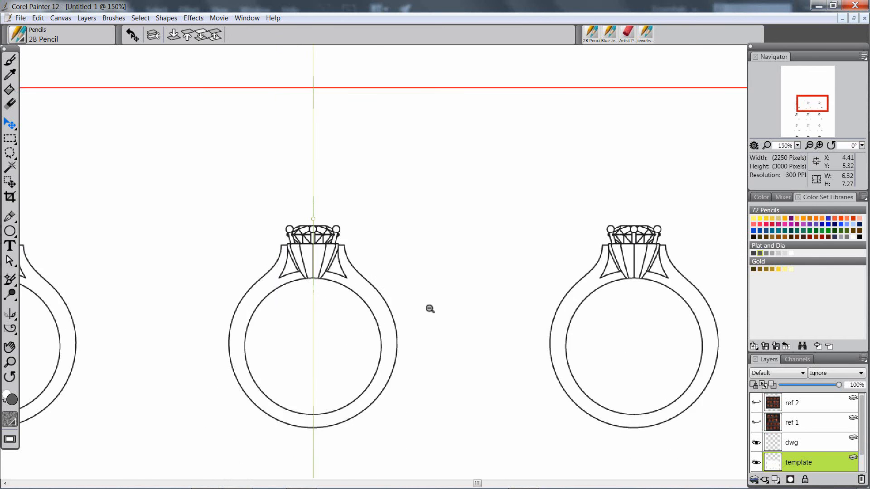